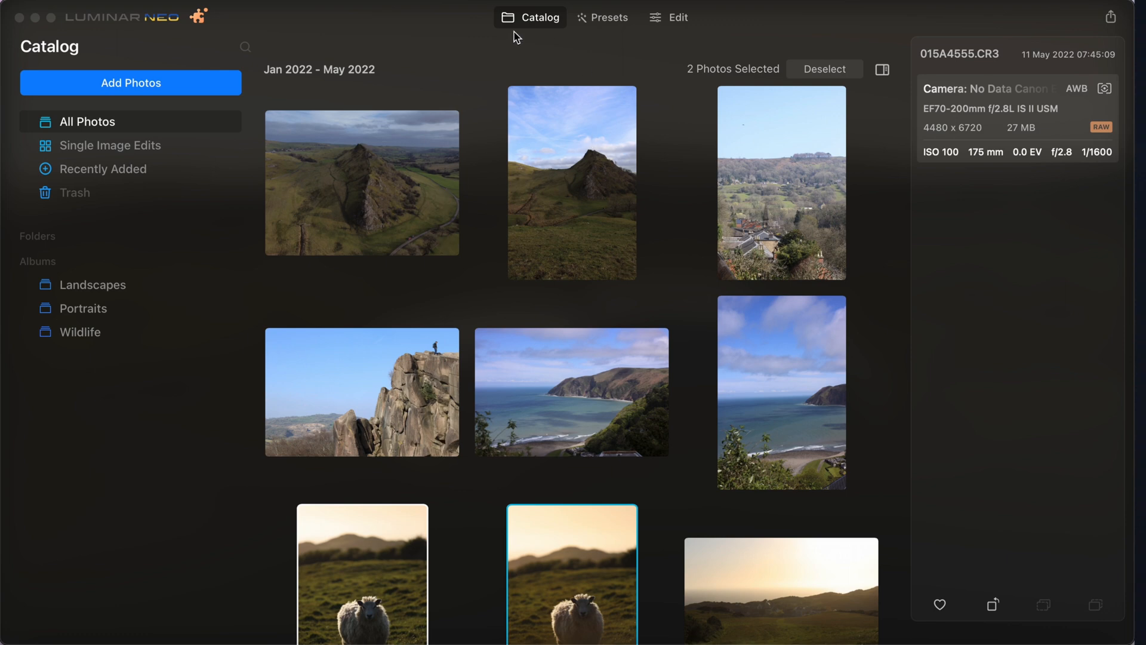
- Select the aerial hill photo DJI_0410.DNG in the catalog and browse the preset collections for it
{"action": "left_click", "coordinate": [360, 180]}
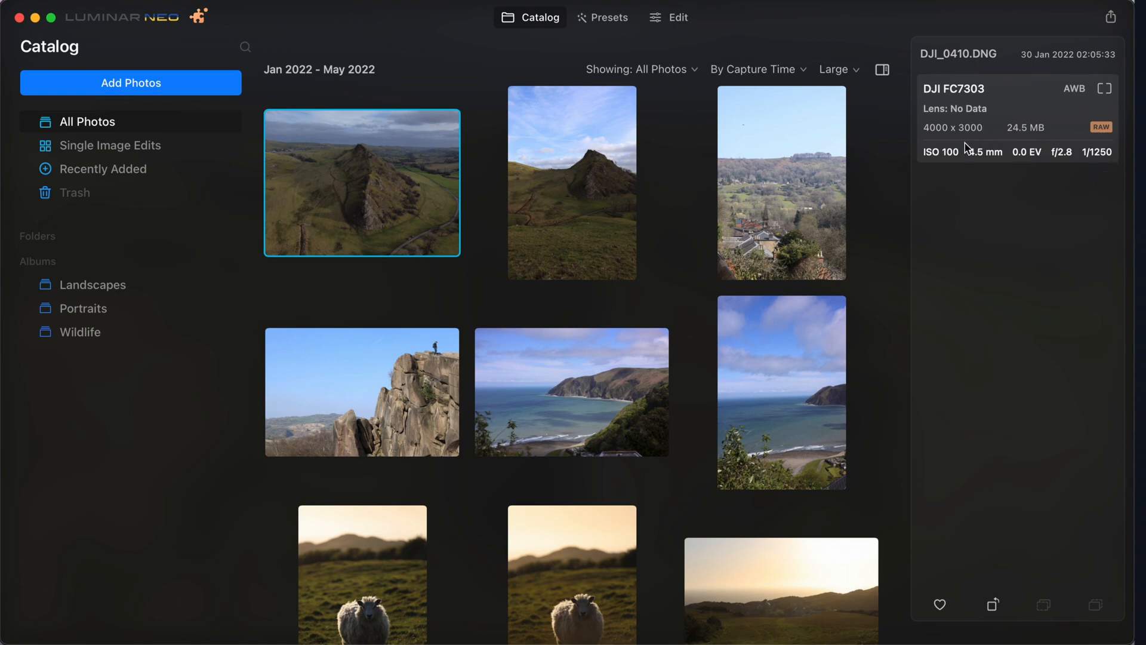
{"action": "left_click", "coordinate": [590, 25]}
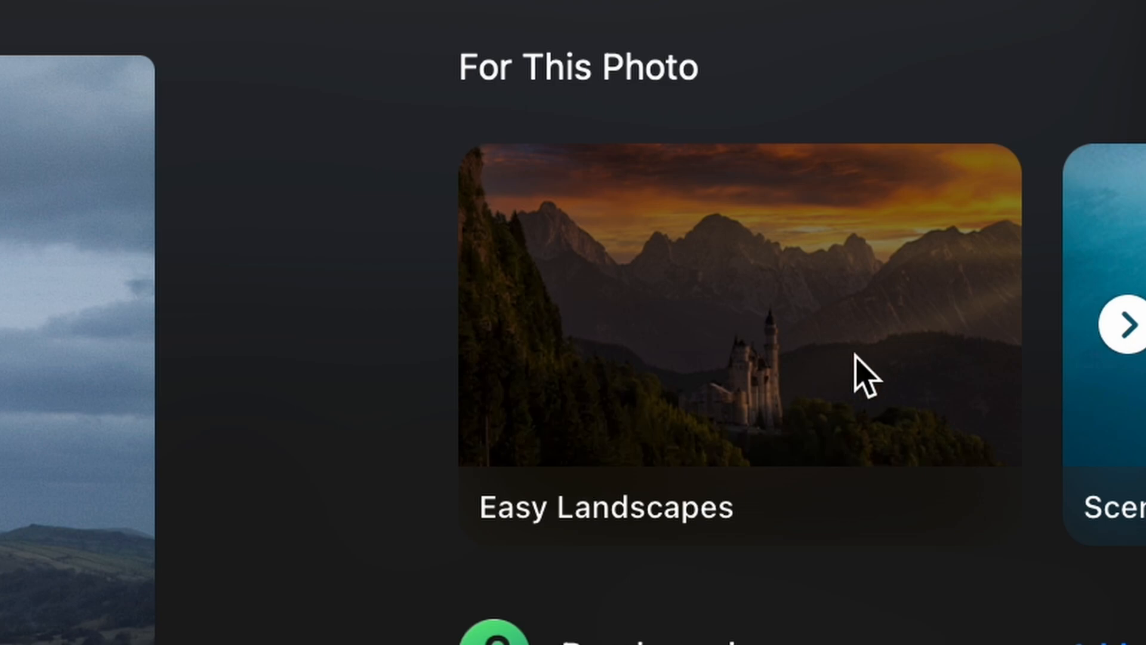
{"action": "scroll", "coordinate": [855, 353], "scroll_direction": "down", "scroll_amount": 10}
{"action": "scroll", "coordinate": [1015, 567], "scroll_direction": "down", "scroll_amount": 12}
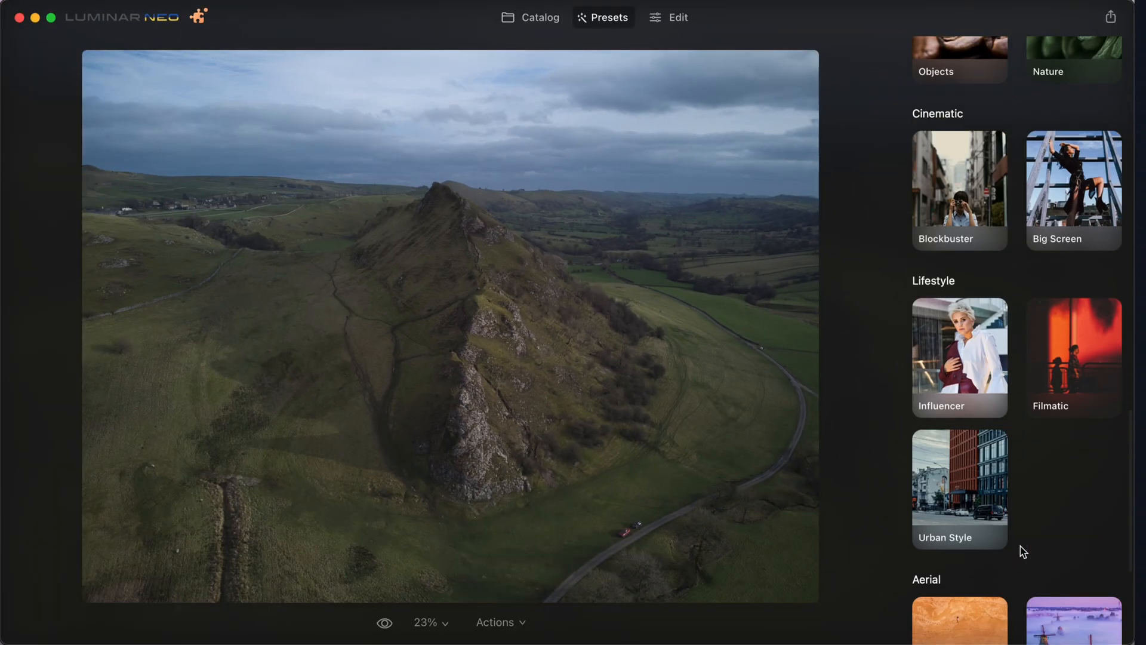
{"action": "scroll", "coordinate": [1024, 551], "scroll_direction": "down", "scroll_amount": 5}
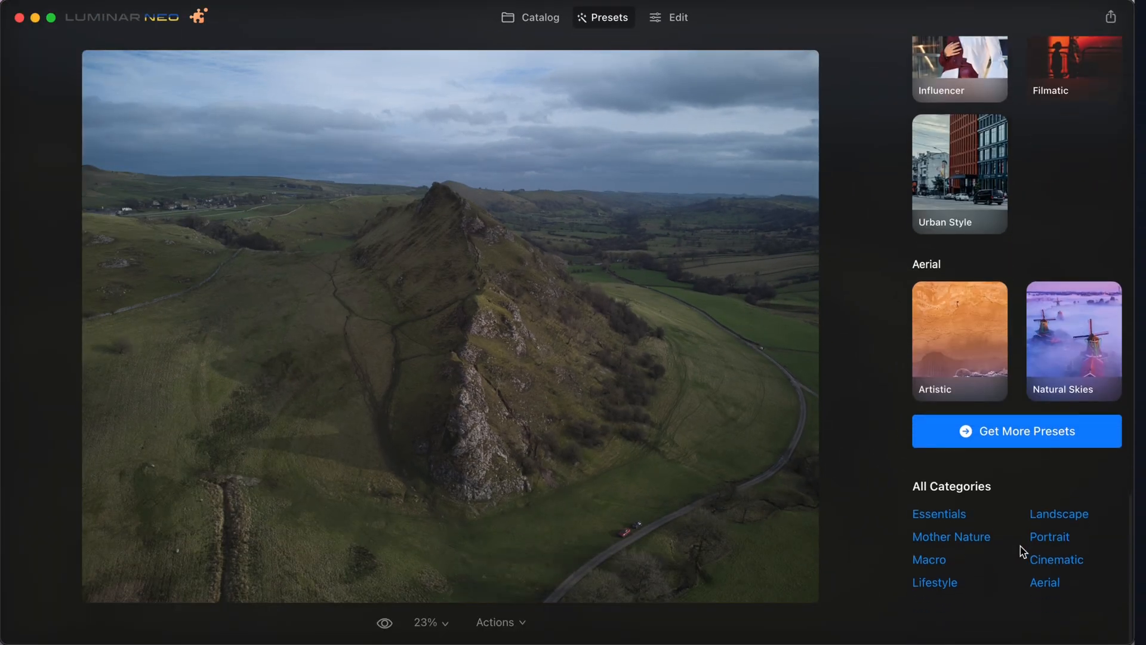
{"action": "scroll", "coordinate": [1023, 551], "scroll_direction": "up", "scroll_amount": 15}
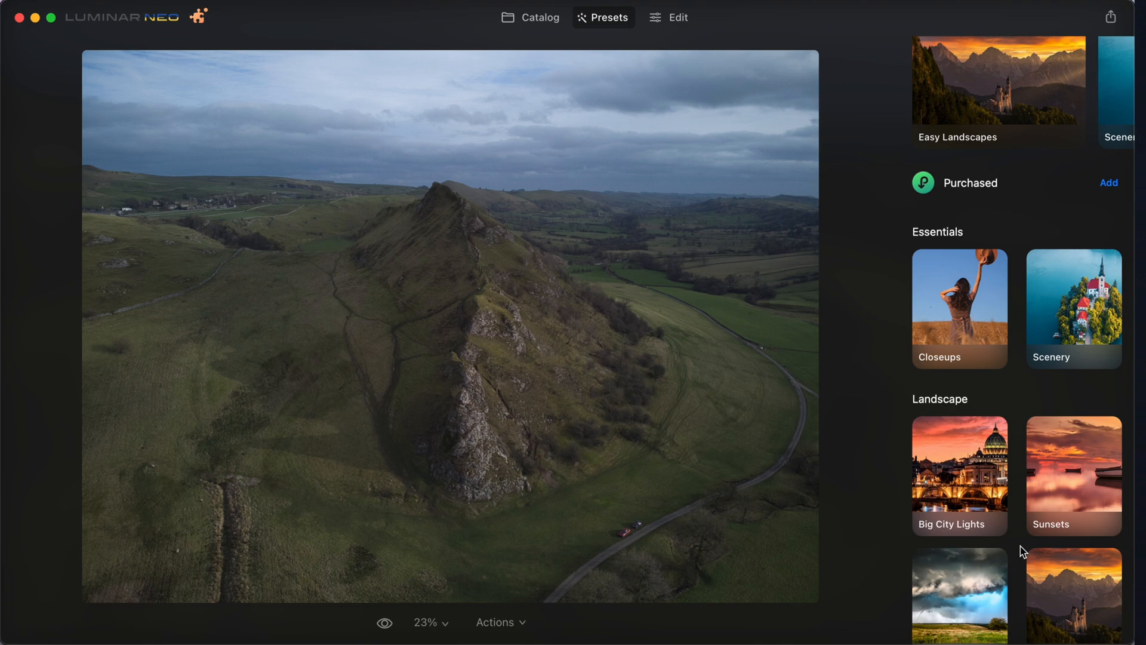
{"action": "scroll", "coordinate": [1023, 551], "scroll_direction": "down", "scroll_amount": 5}
{"action": "scroll", "coordinate": [908, 230], "scroll_direction": "up", "scroll_amount": 10}
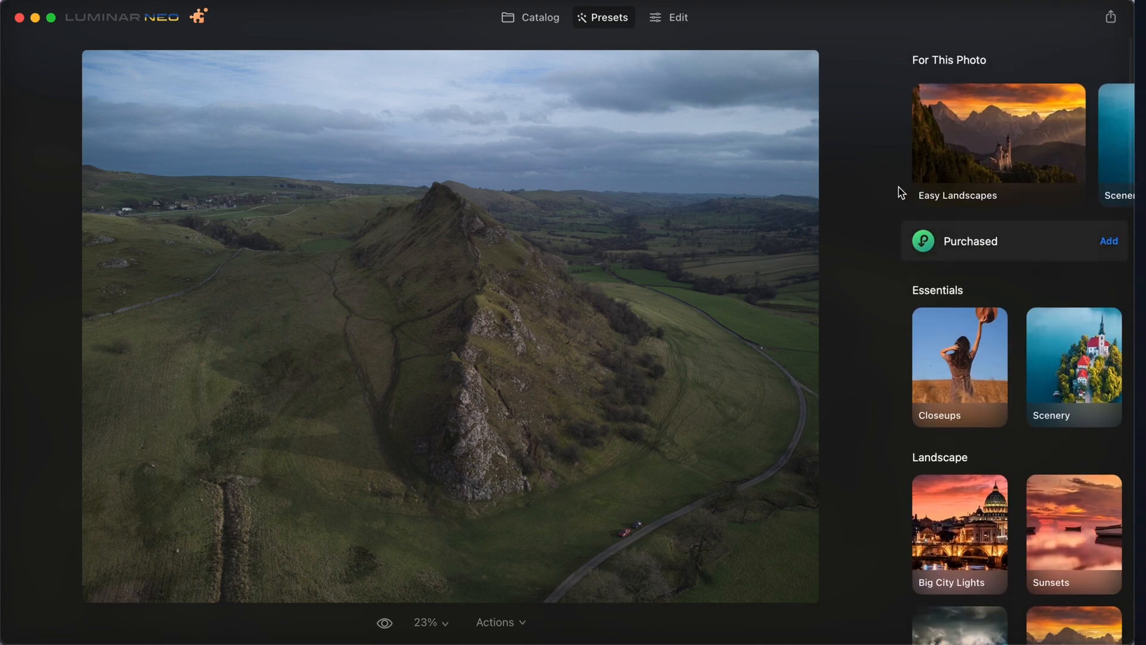
- Try the Easy Landscapes presets Long Exposure, Sunset, Clean Light, Noirscape, Forest Stream and Snowfall on the photo, and remove the applied preset
{"action": "left_click", "coordinate": [1017, 146]}
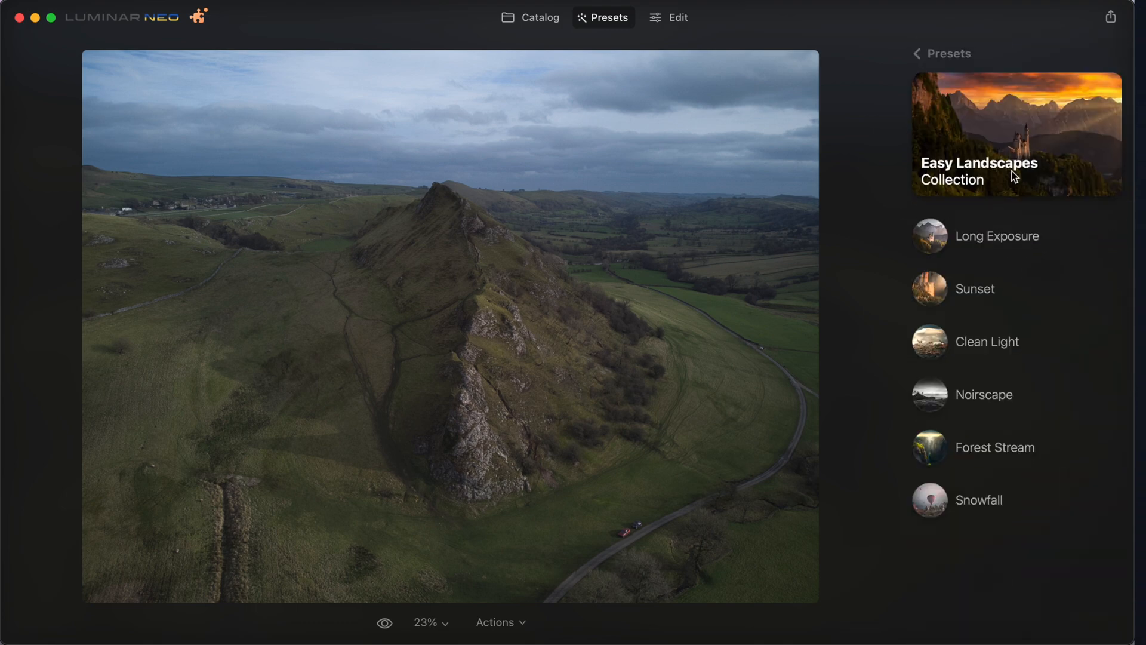
{"action": "left_click", "coordinate": [979, 233]}
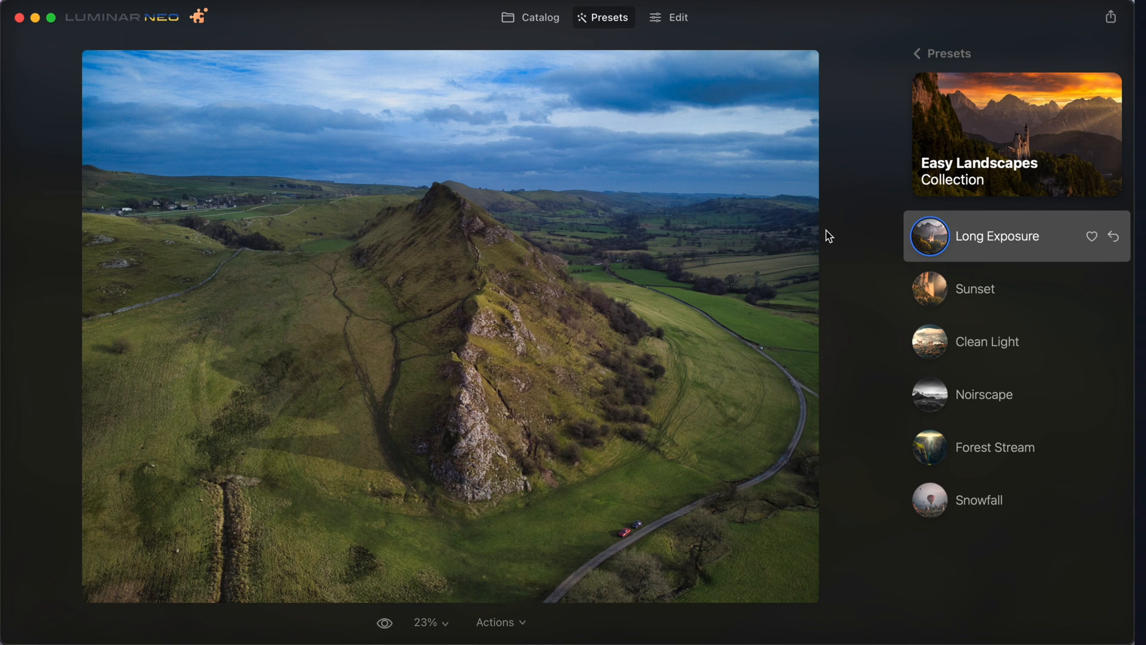
{"action": "left_click", "coordinate": [1011, 306]}
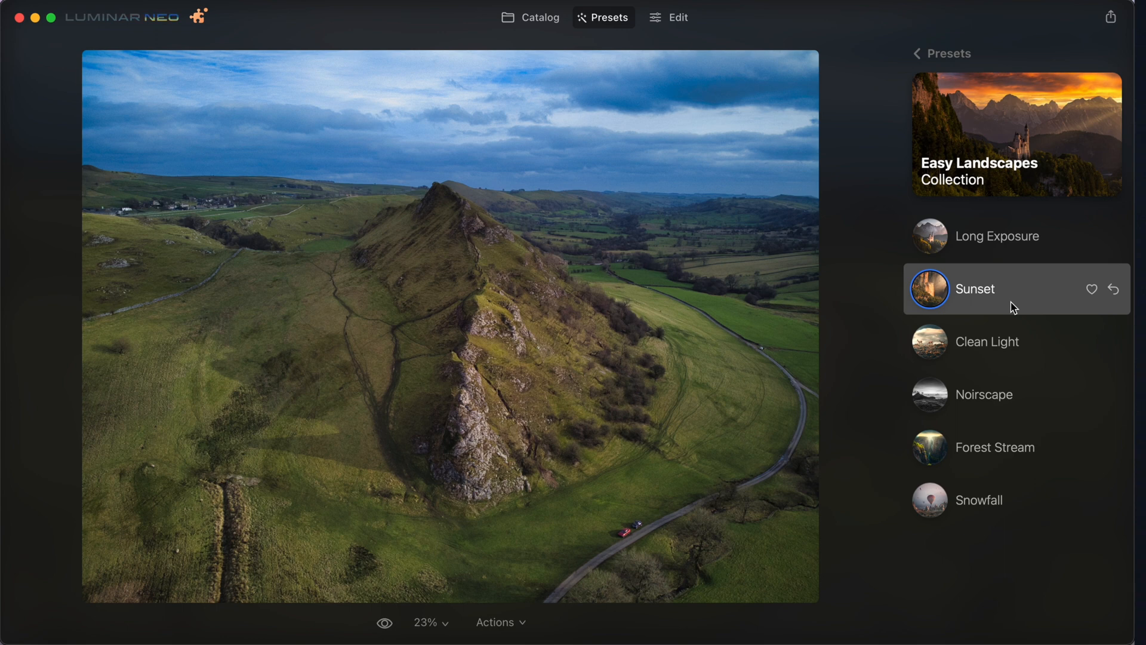
{"action": "left_click", "coordinate": [961, 327]}
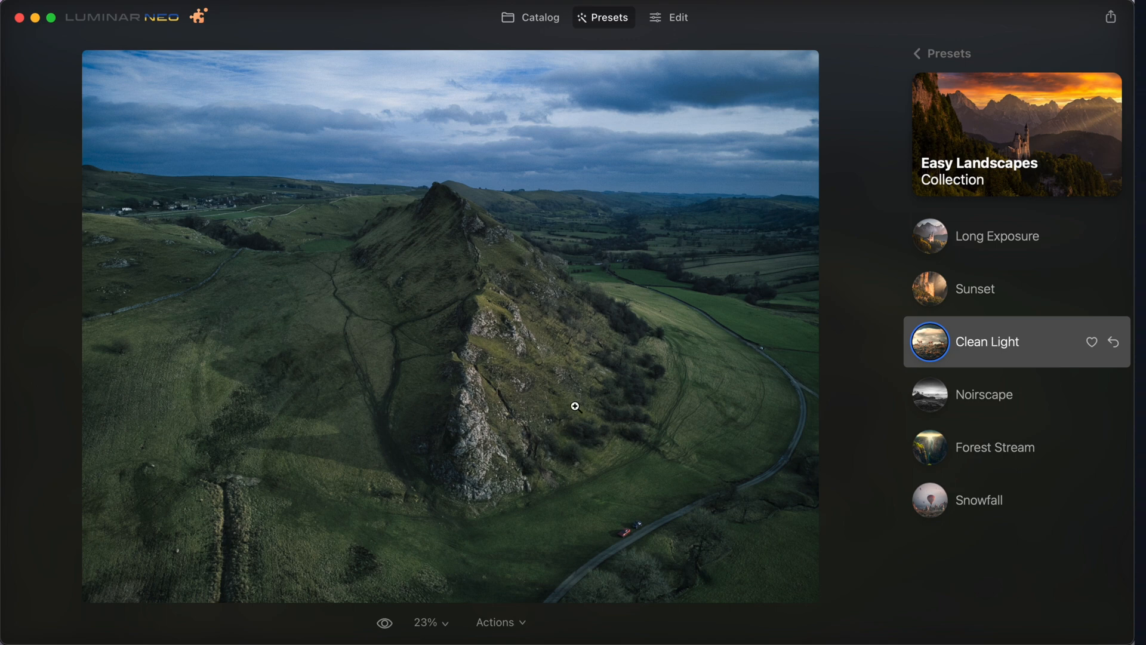
{"action": "left_click", "coordinate": [987, 393]}
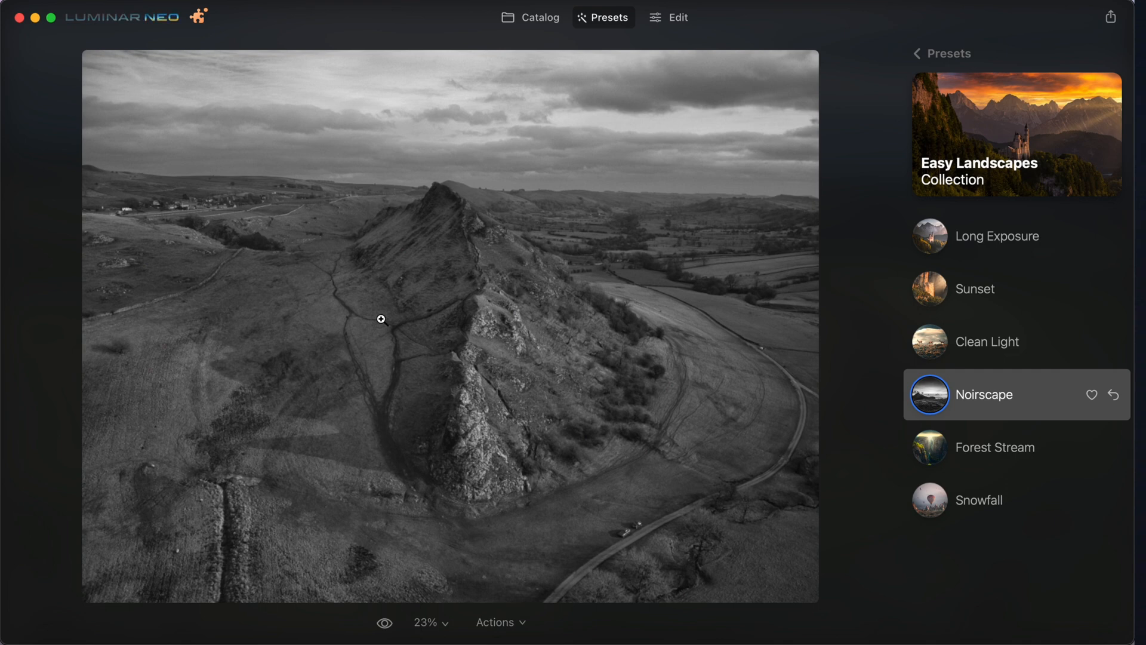
{"action": "left_click", "coordinate": [1027, 455]}
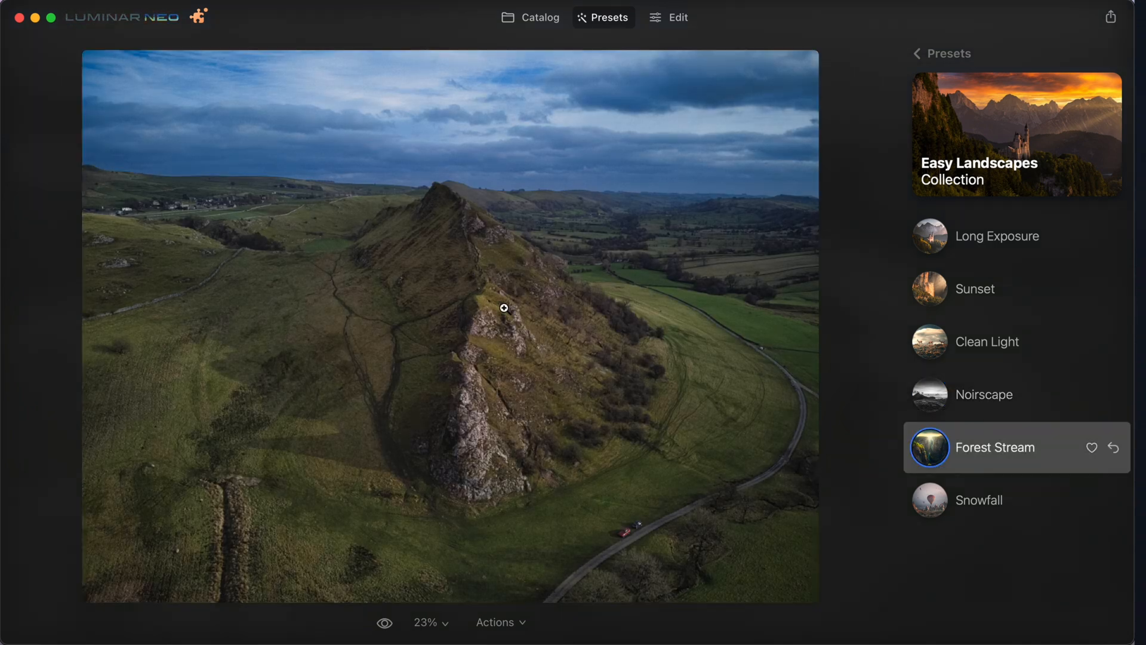
{"action": "left_click", "coordinate": [1003, 501]}
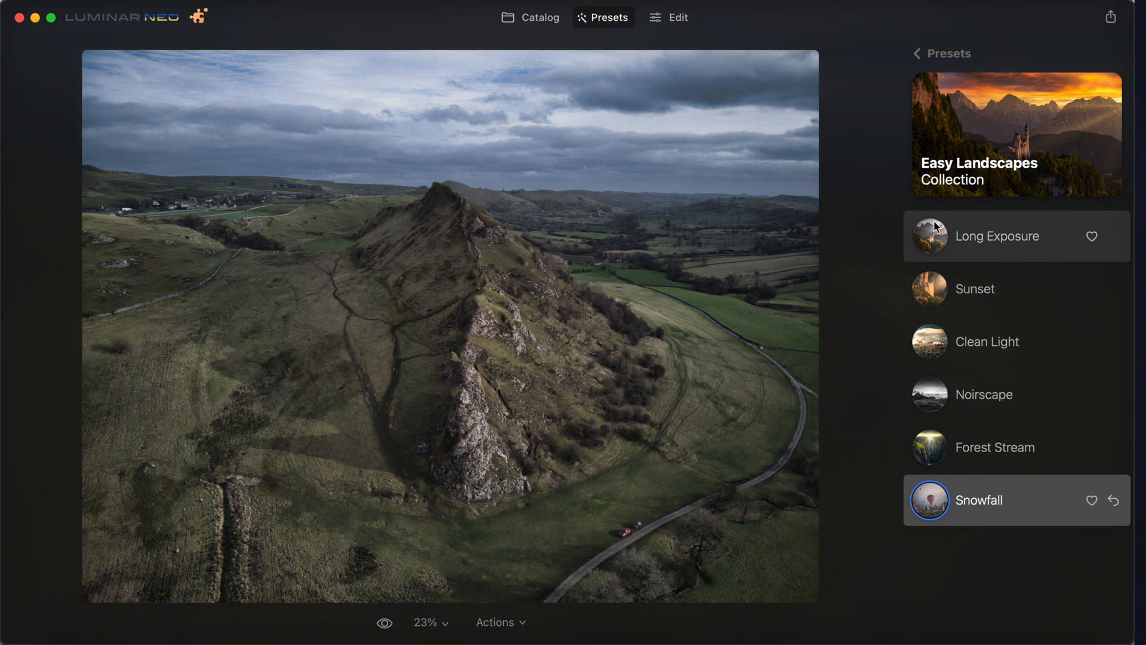
{"action": "left_click", "coordinate": [1115, 500]}
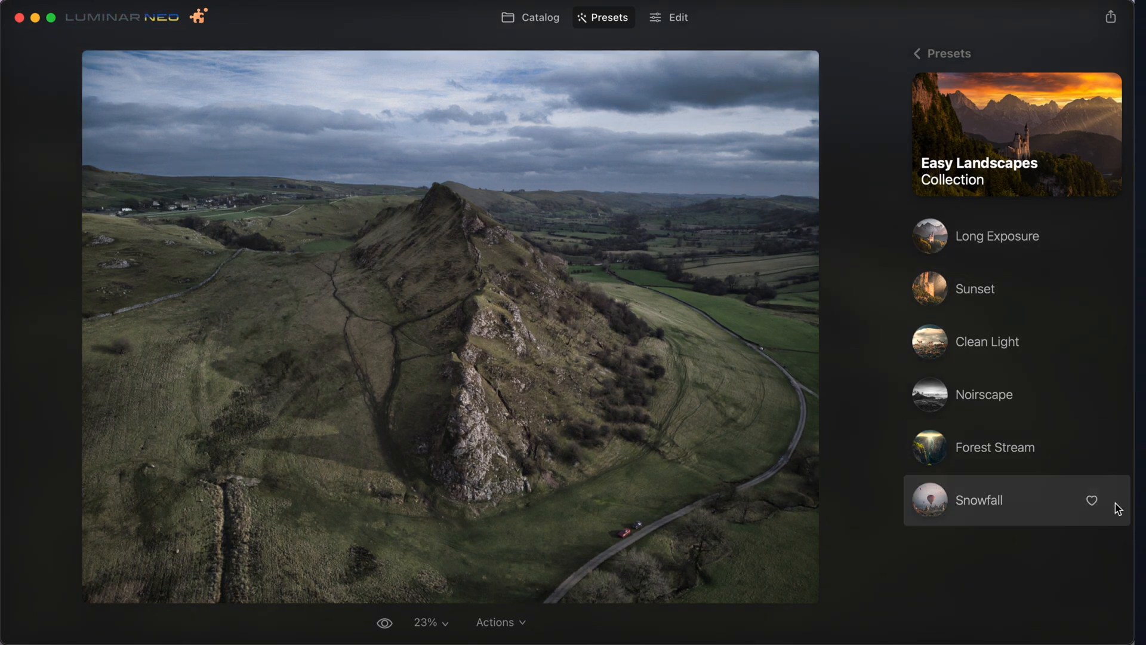
- Return to the full preset overview and look through its categories, from Essentials and Landscape to Aerial
{"action": "left_click", "coordinate": [942, 63]}
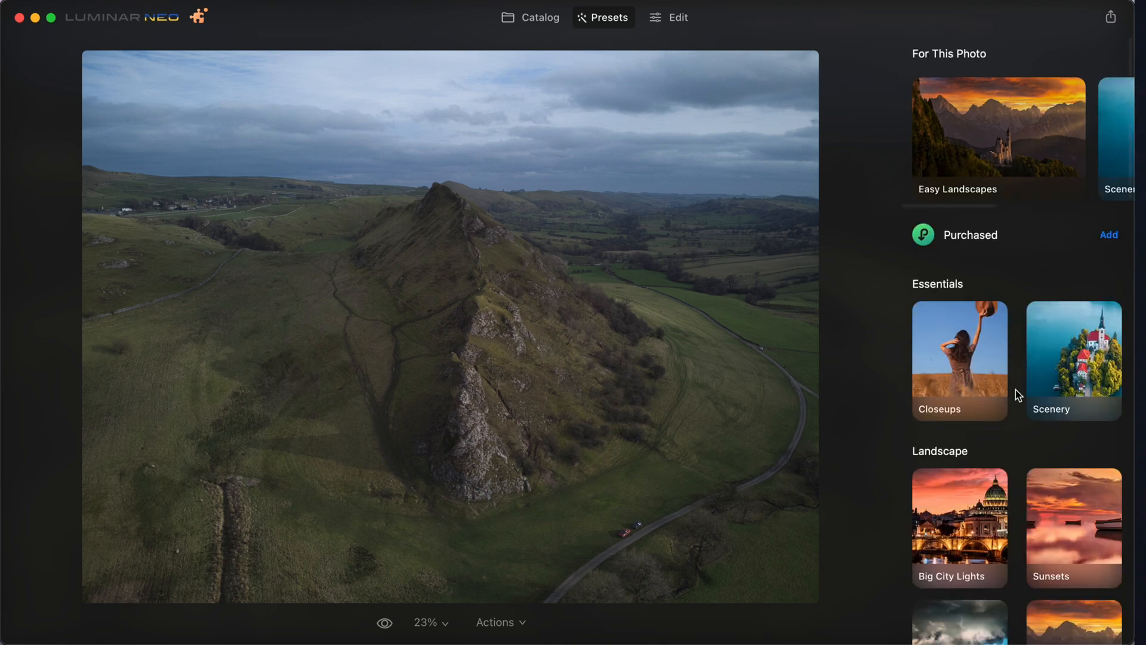
{"action": "scroll", "coordinate": [1003, 328], "scroll_direction": "down", "scroll_amount": 3}
{"action": "scroll", "coordinate": [972, 386], "scroll_direction": "down", "scroll_amount": 5}
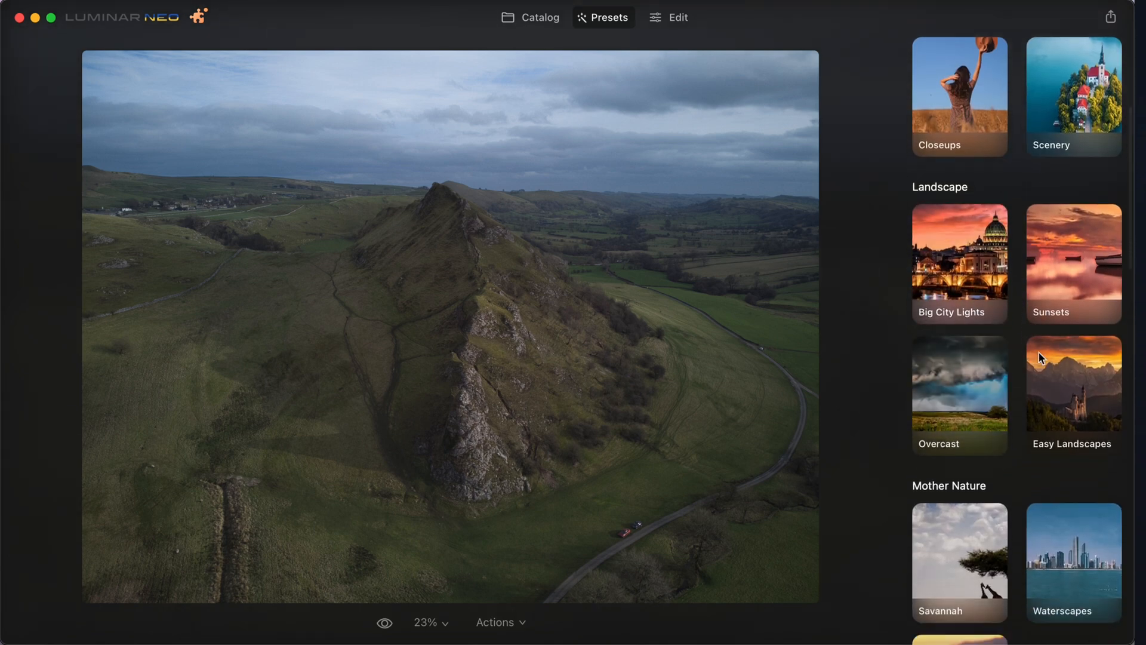
{"action": "scroll", "coordinate": [979, 431], "scroll_direction": "down", "scroll_amount": 8}
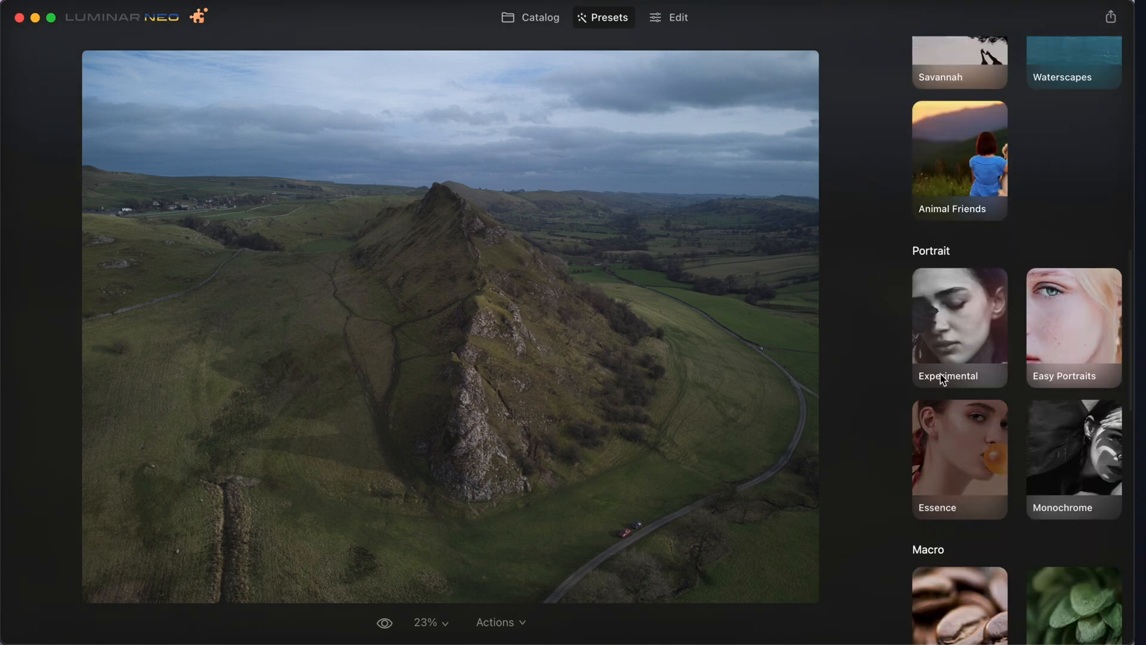
{"action": "scroll", "coordinate": [955, 354], "scroll_direction": "down", "scroll_amount": 8}
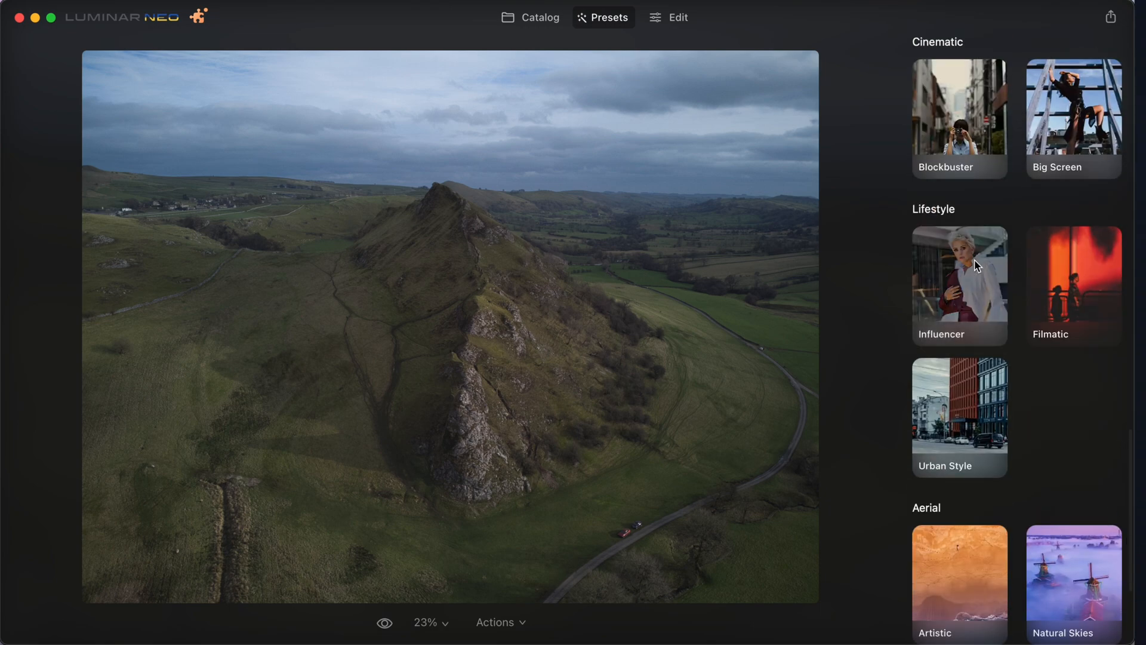
- Open the photo for editing and examine the Develop tool's settings and the list of available tools
{"action": "left_click", "coordinate": [681, 18]}
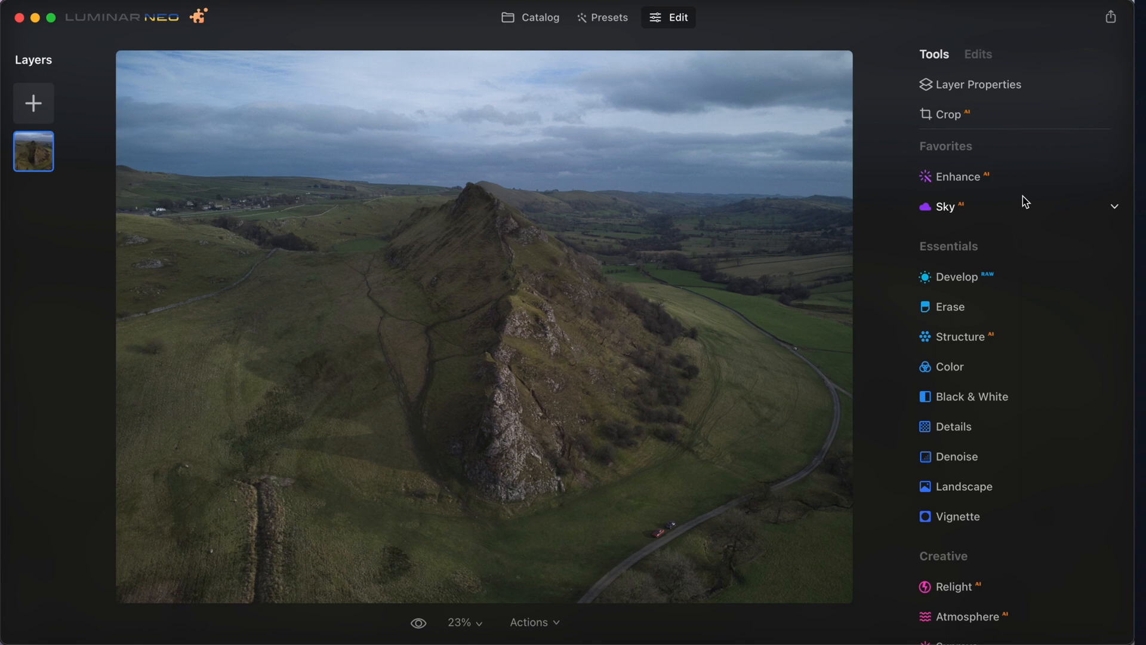
{"action": "left_click", "coordinate": [975, 288]}
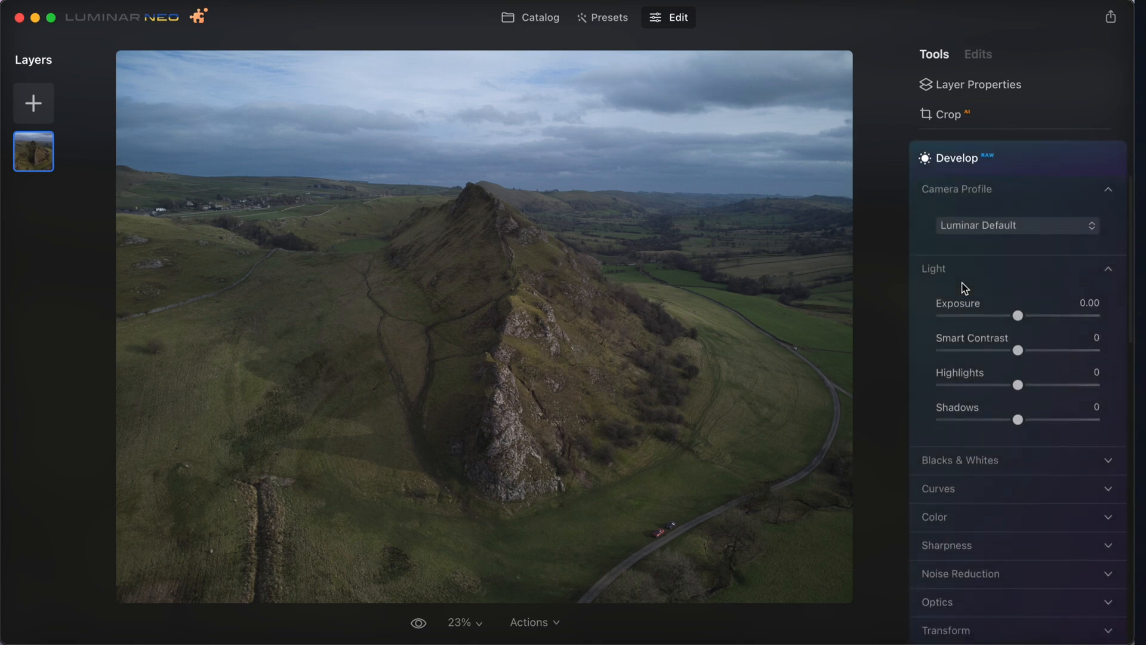
{"action": "left_click", "coordinate": [991, 172]}
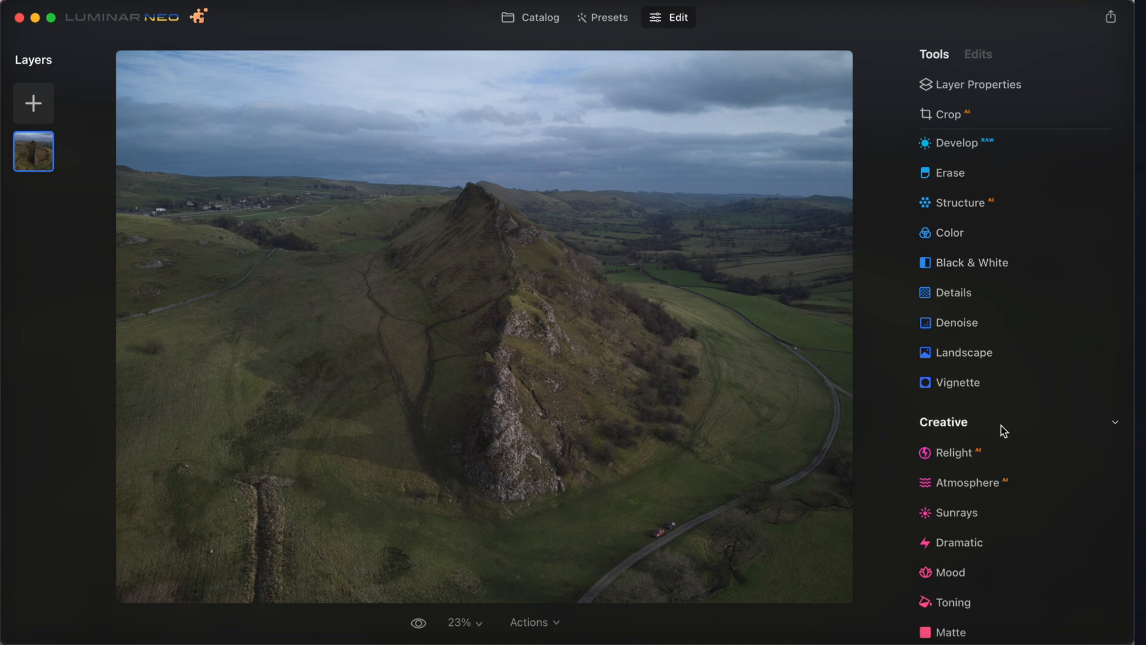
{"action": "scroll", "coordinate": [1005, 447], "scroll_direction": "down", "scroll_amount": 3}
{"action": "scroll", "coordinate": [988, 352], "scroll_direction": "up", "scroll_amount": 5}
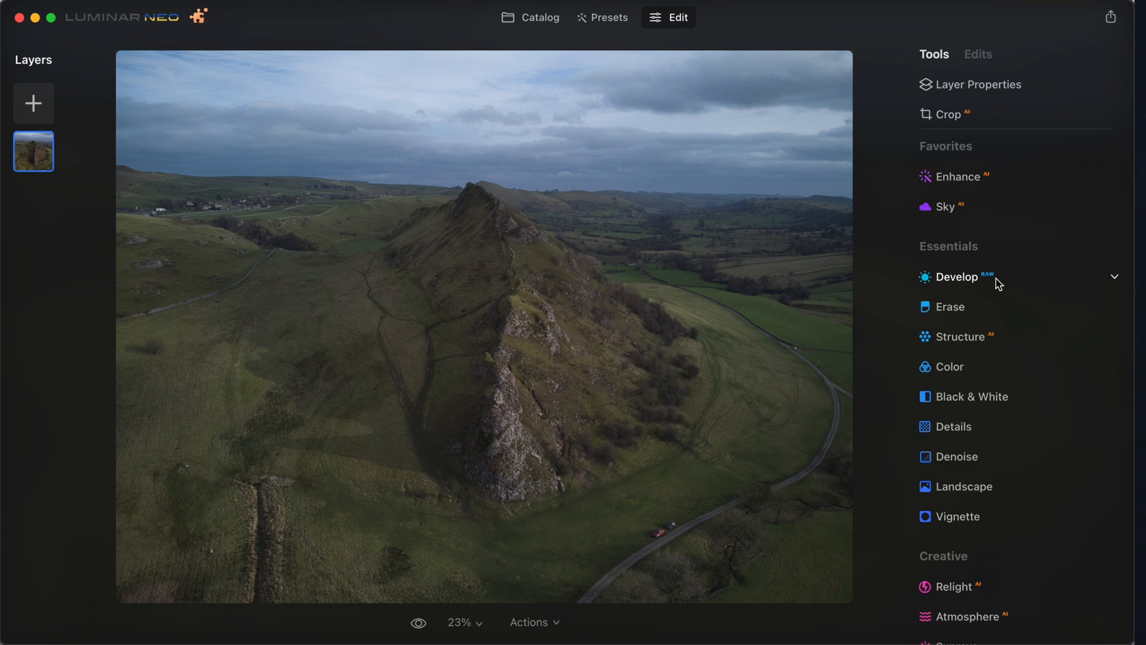
- Examine the assets offered for a new layer and the photo's edit history, and return to the tool list
{"action": "left_click", "coordinate": [28, 108]}
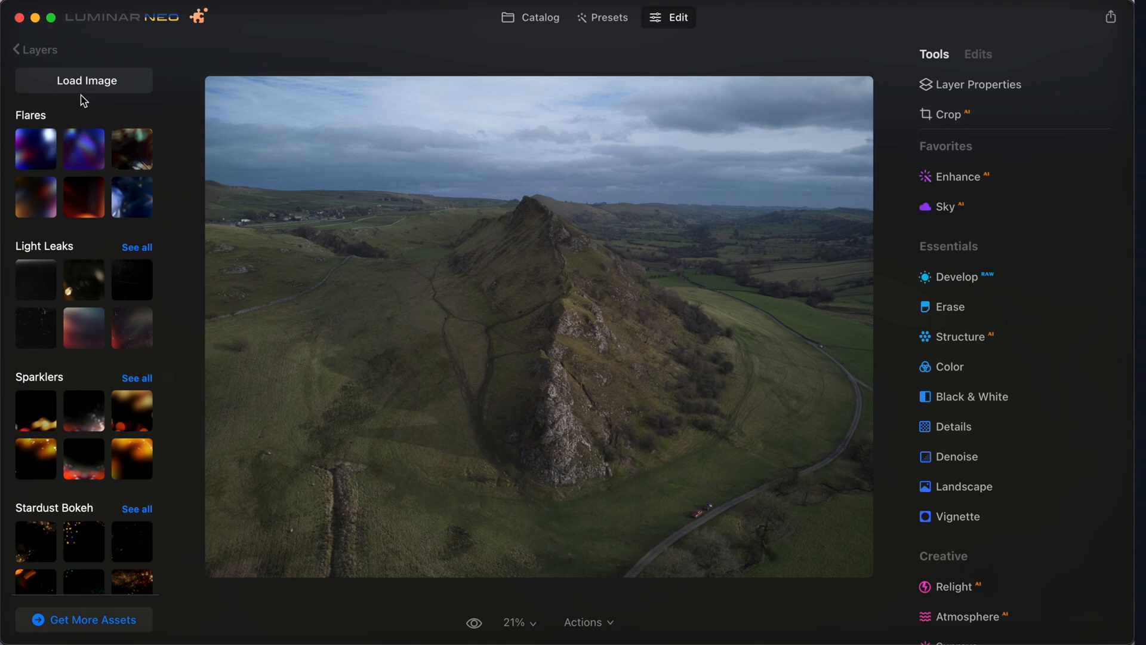
{"action": "left_click", "coordinate": [33, 50]}
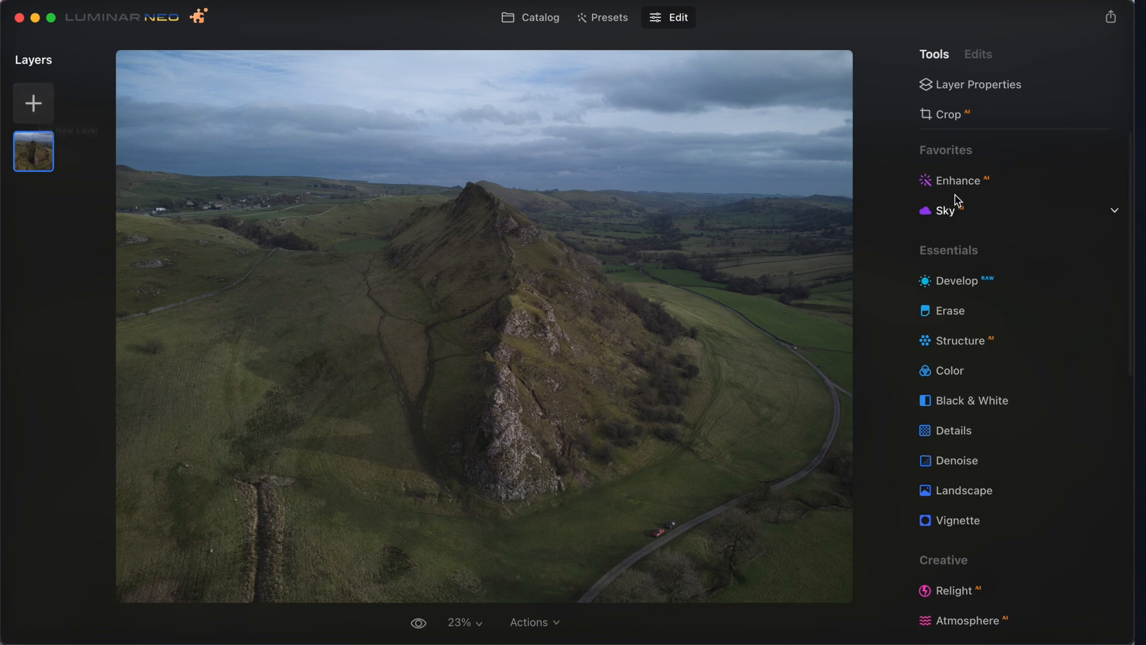
{"action": "left_click", "coordinate": [975, 57]}
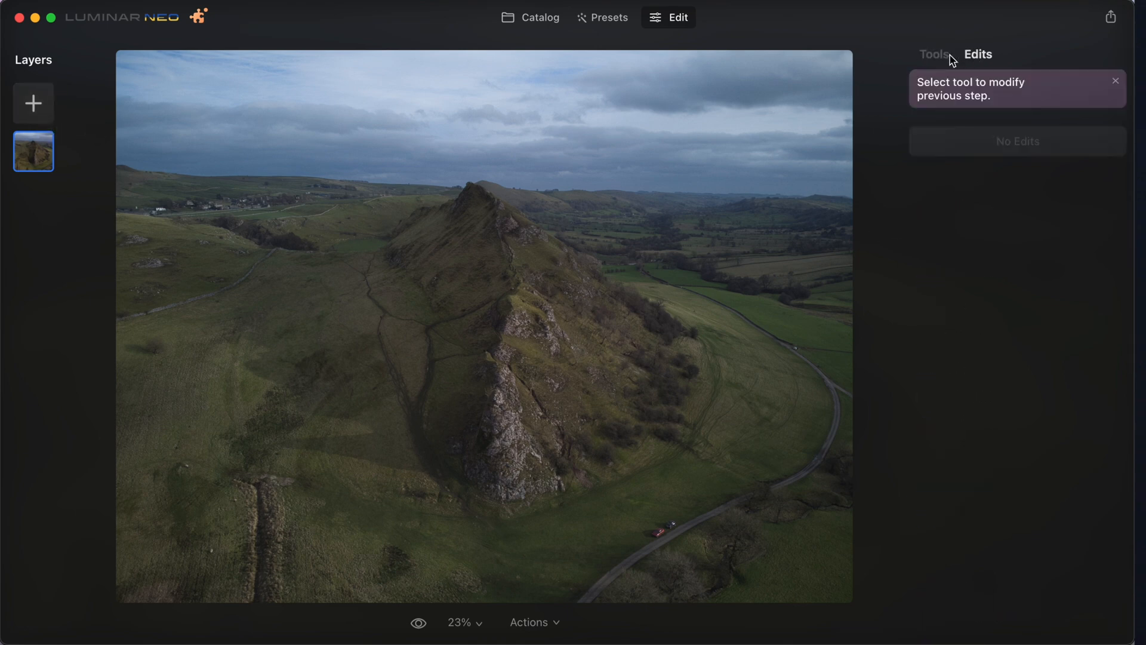
{"action": "left_click", "coordinate": [951, 55]}
{"action": "scroll", "coordinate": [988, 253], "scroll_direction": "down", "scroll_amount": 10}
{"action": "scroll", "coordinate": [989, 255], "scroll_direction": "up", "scroll_amount": 10}
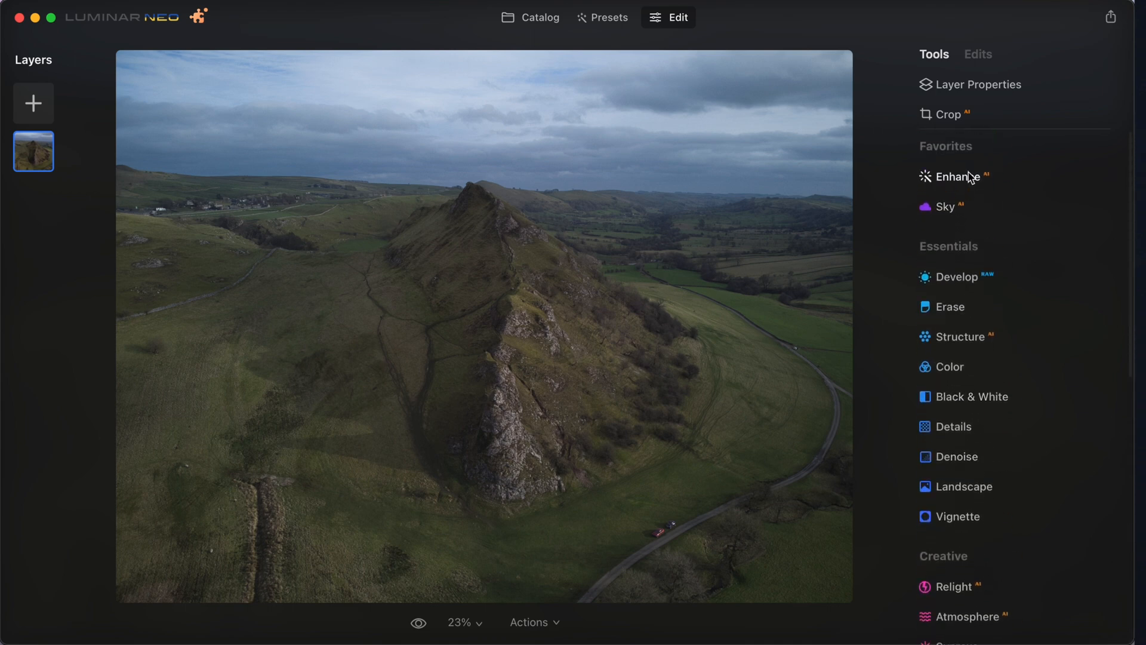
- Apply Enhance AI to the photo with Accent at 100 and Sky Enhancer at 0, comparing it with zero Accent
{"action": "left_click", "coordinate": [968, 177]}
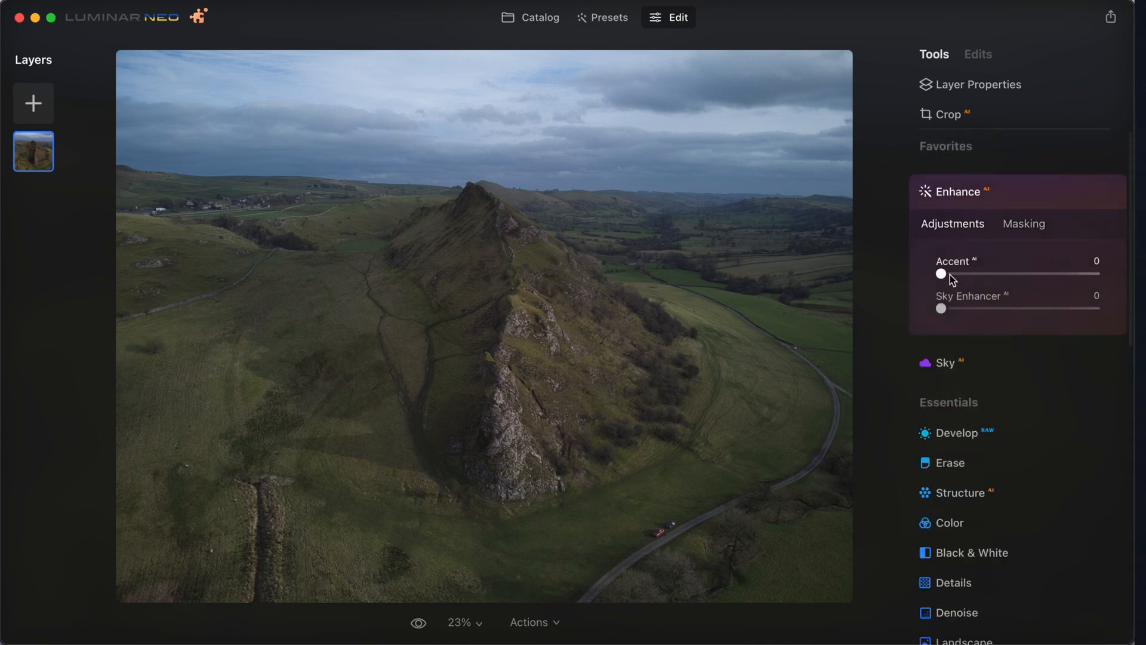
{"action": "left_click_drag", "start_coordinate": [942, 276], "coordinate": [1131, 286]}
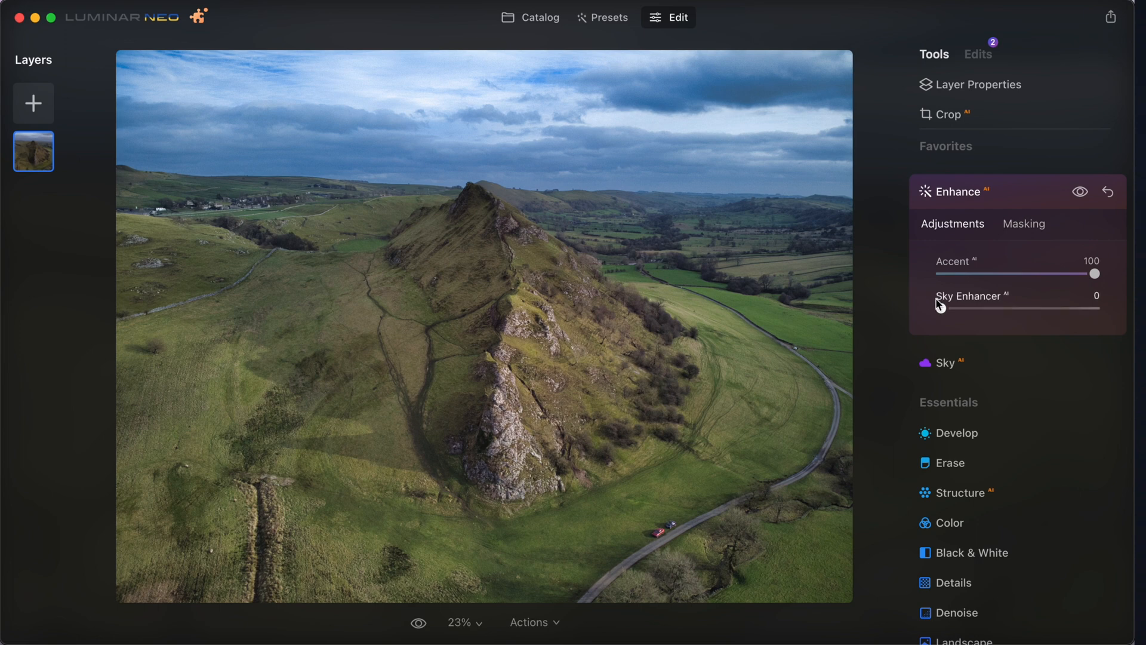
{"action": "left_click_drag", "start_coordinate": [942, 309], "coordinate": [912, 307]}
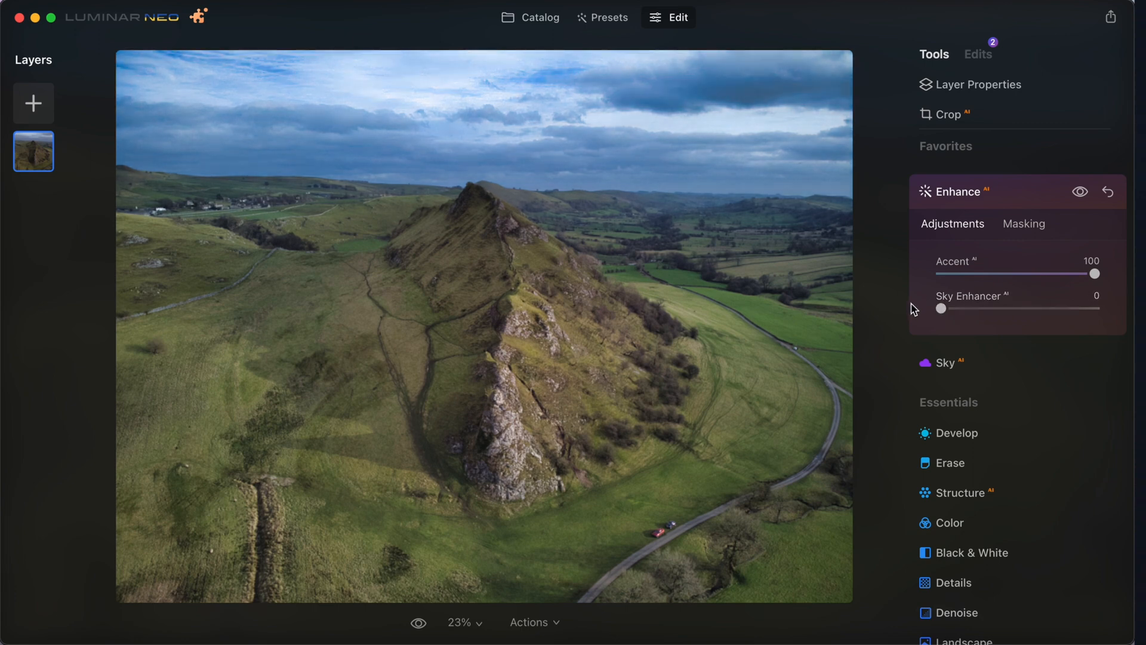
{"action": "left_click_drag", "start_coordinate": [941, 278], "coordinate": [1127, 277]}
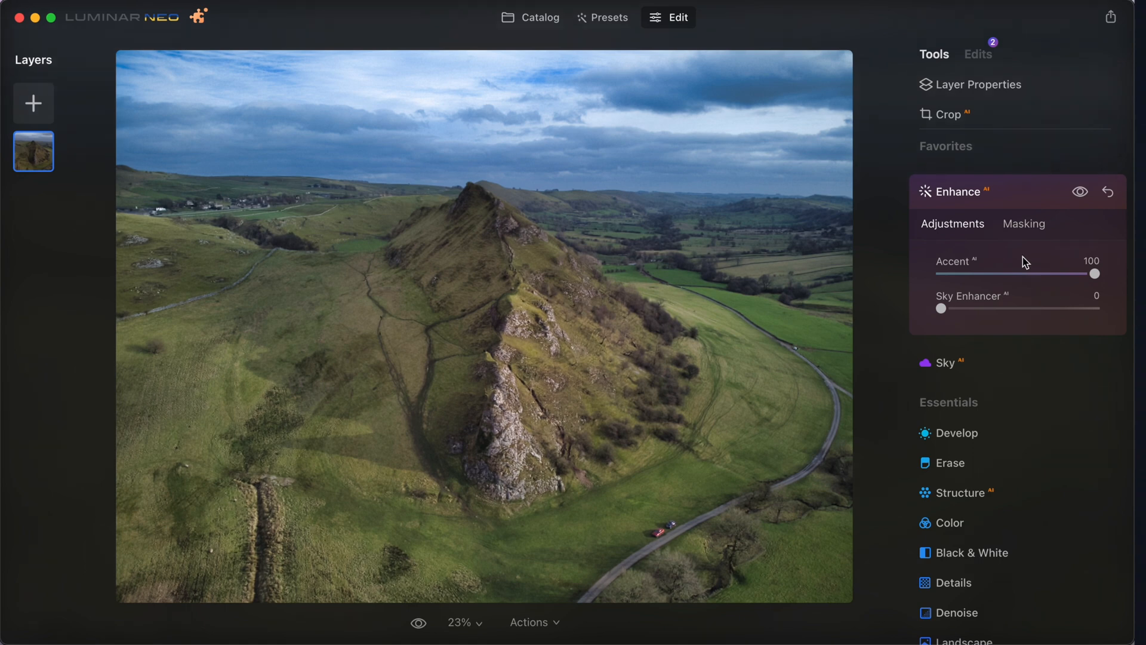
{"action": "left_click_drag", "start_coordinate": [1088, 280], "coordinate": [896, 274]}
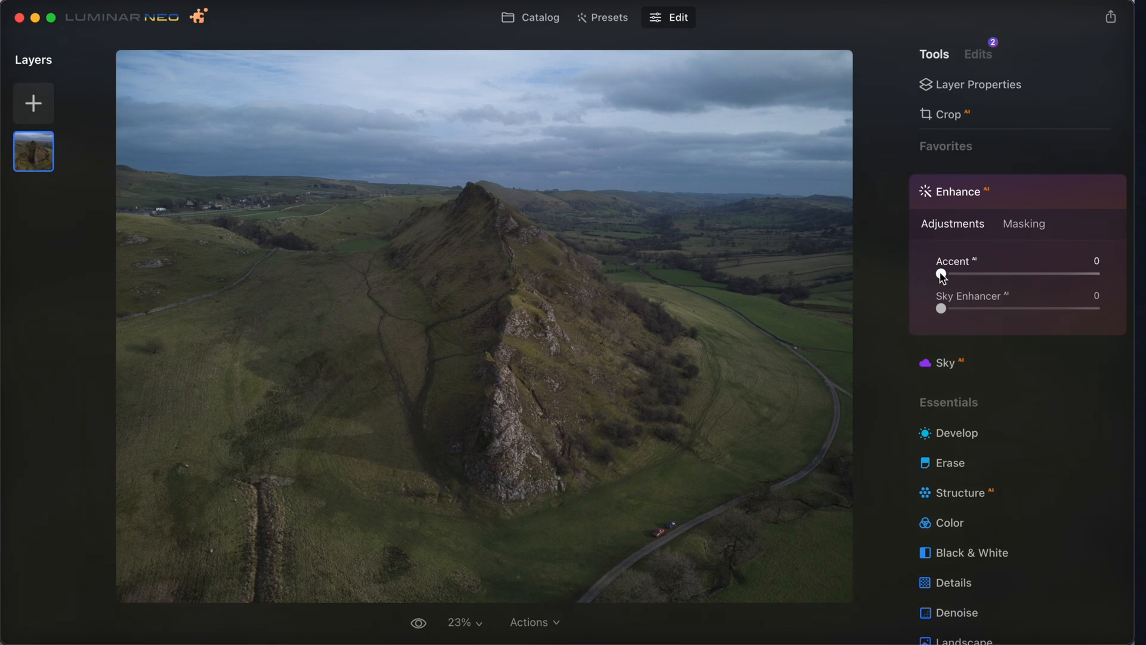
{"action": "left_click_drag", "start_coordinate": [942, 275], "coordinate": [1095, 274]}
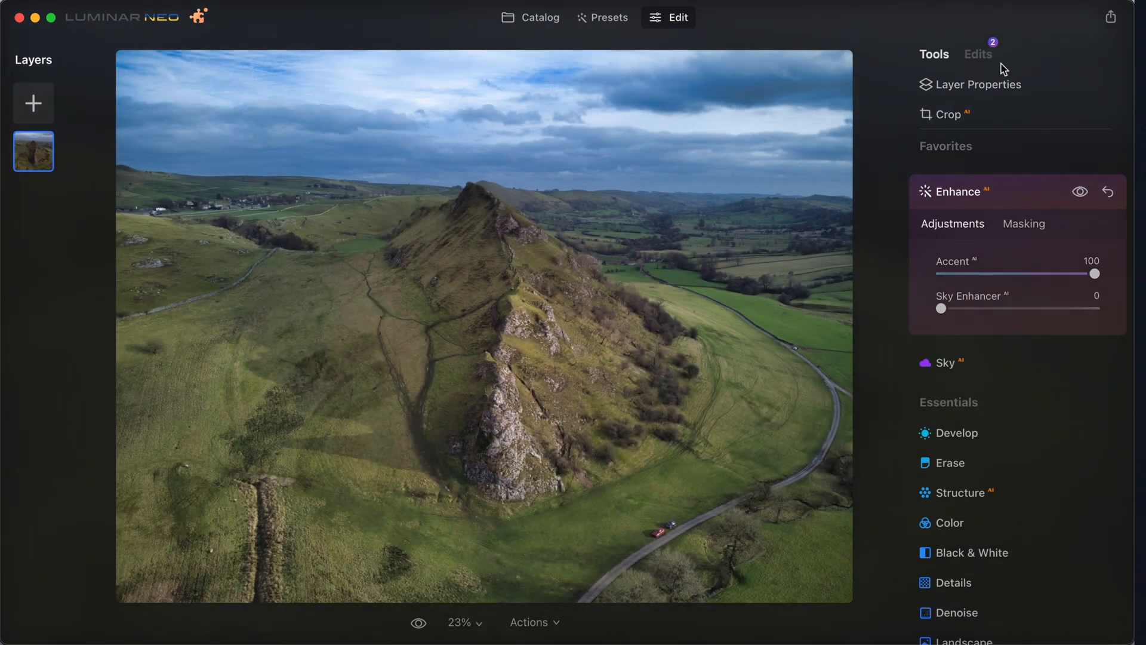
- Review the edits made to the photo, collapse the Enhance settings and dismiss the hint about modifying previous steps
{"action": "left_click", "coordinate": [982, 56]}
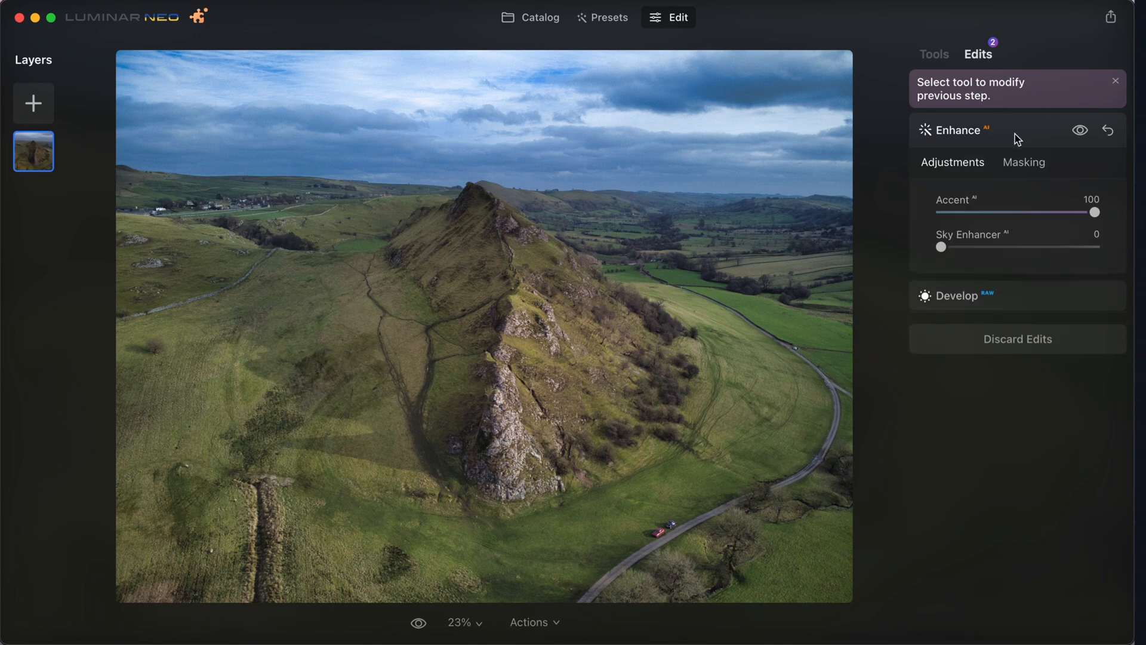
{"action": "left_click", "coordinate": [986, 139]}
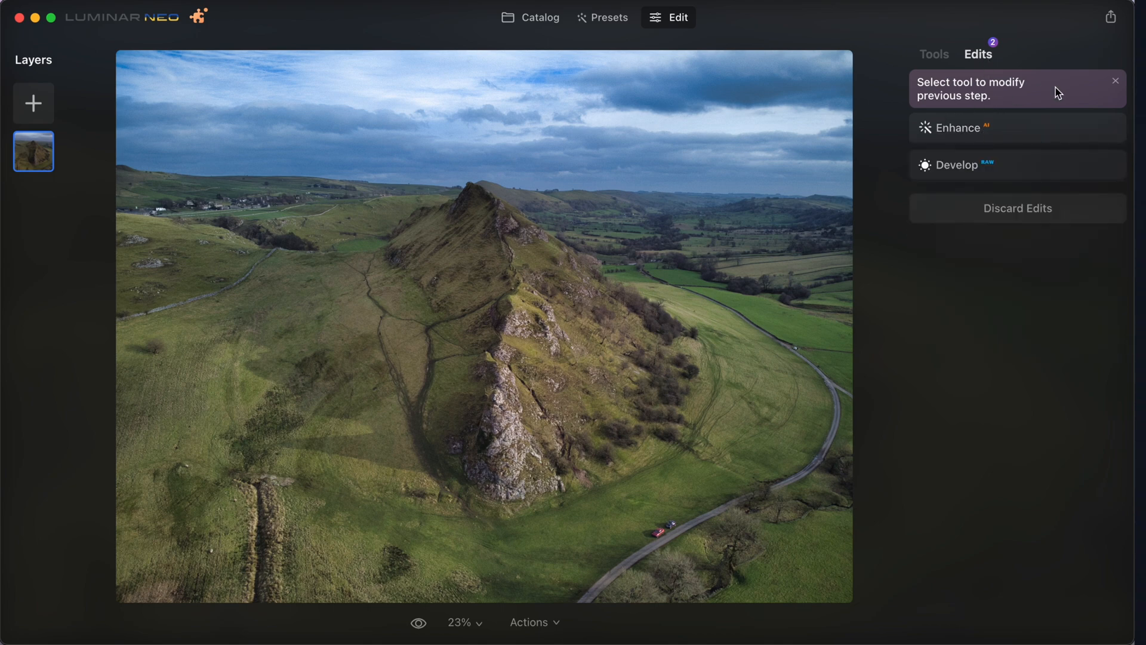
{"action": "left_click", "coordinate": [1114, 81]}
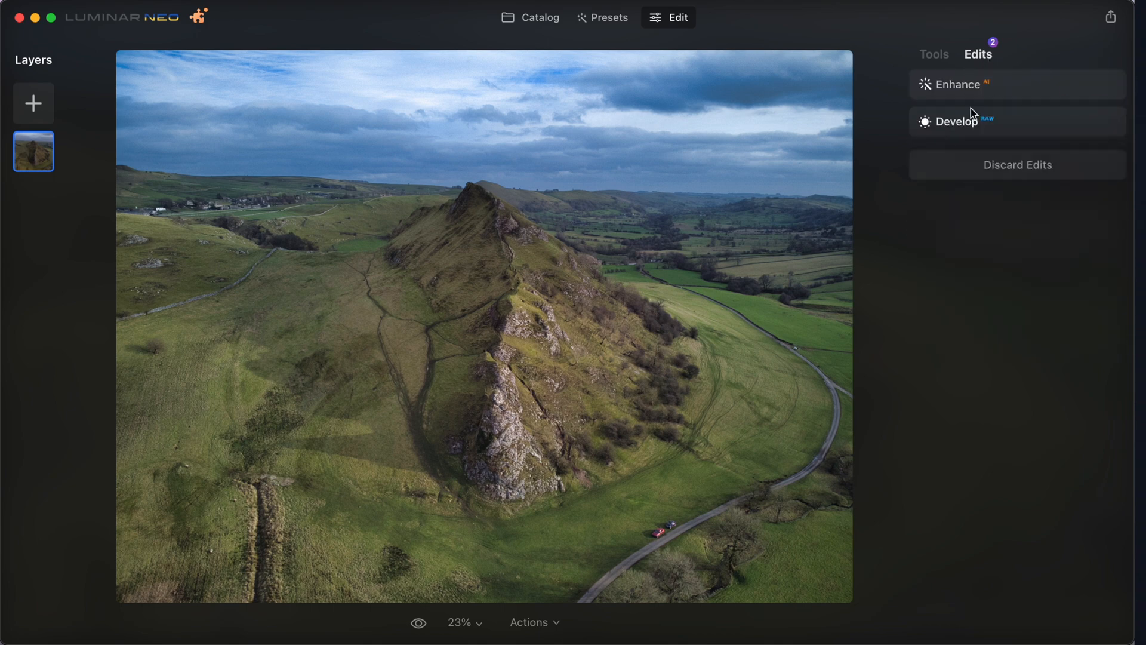
- Examine the Enhance edit's adjustments and masking options and the Develop edit's settings in the photo's edit history
{"action": "left_click", "coordinate": [978, 94]}
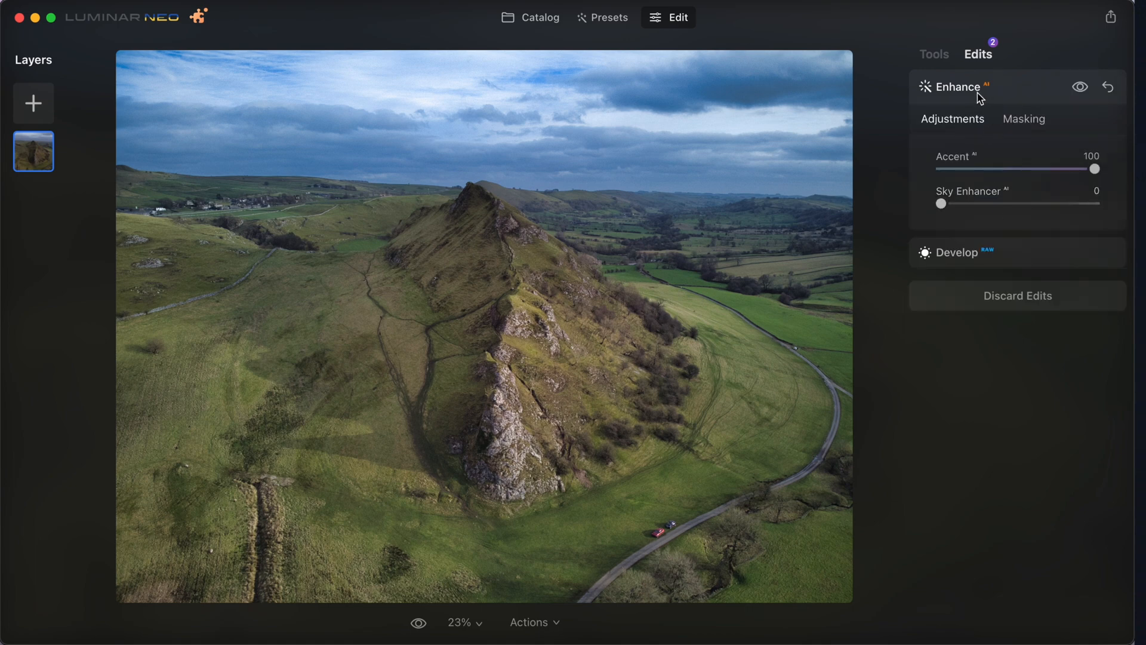
{"action": "left_click", "coordinate": [1023, 120]}
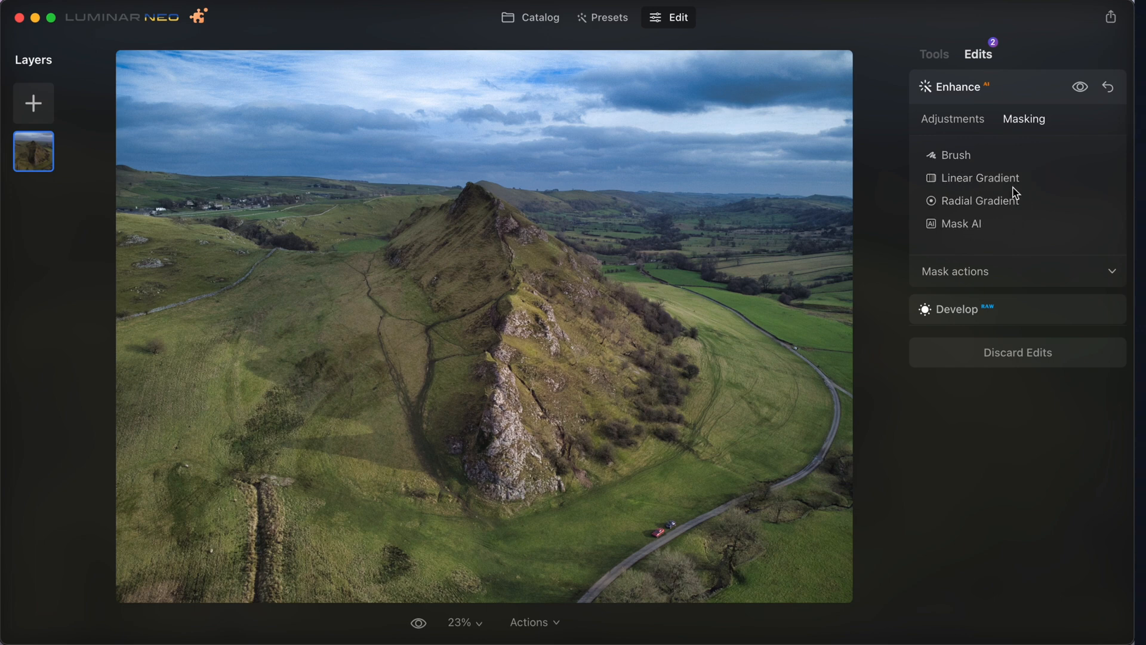
{"action": "left_click", "coordinate": [956, 120]}
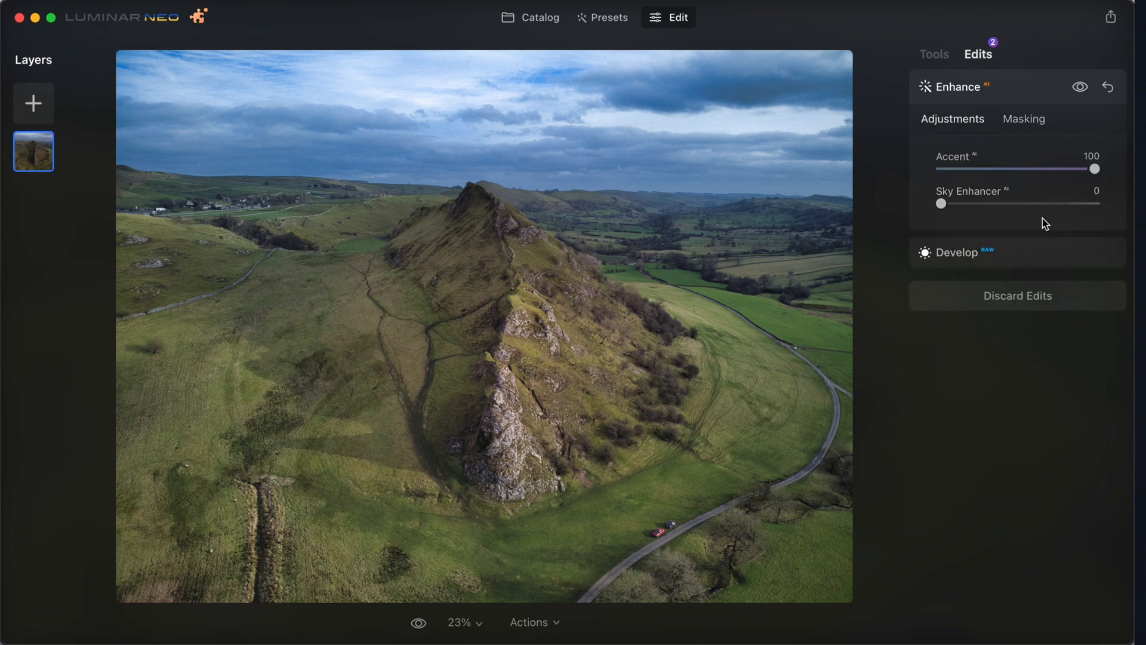
{"action": "left_click", "coordinate": [997, 255]}
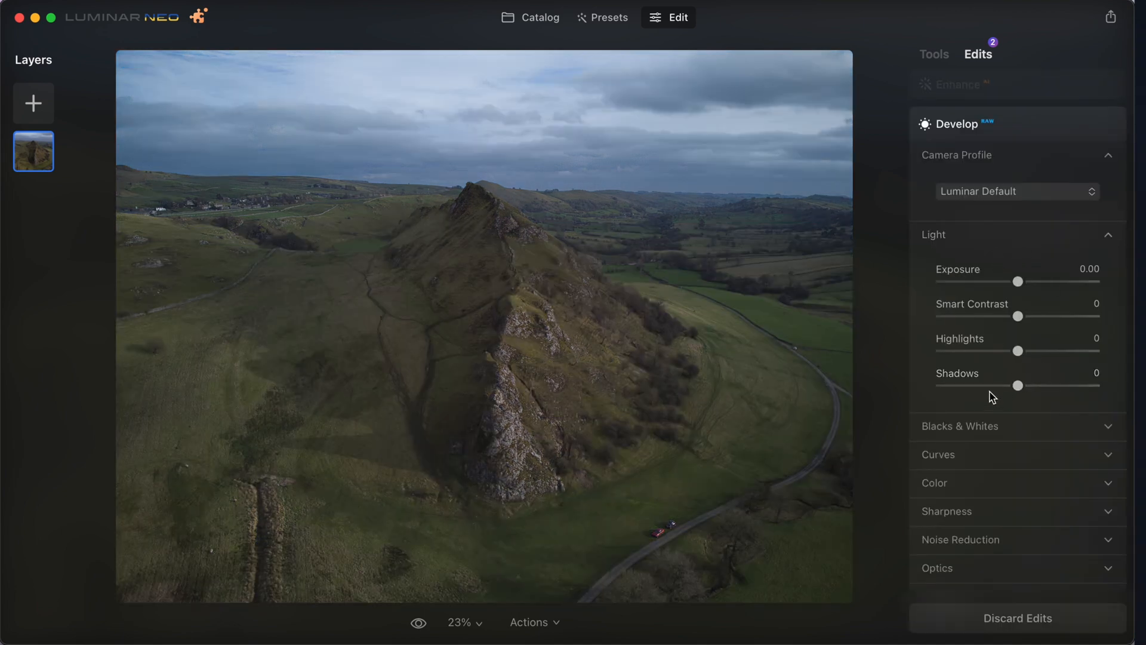
{"action": "scroll", "coordinate": [1025, 289], "scroll_direction": "down", "scroll_amount": 2}
{"action": "scroll", "coordinate": [1024, 289], "scroll_direction": "up", "scroll_amount": 2}
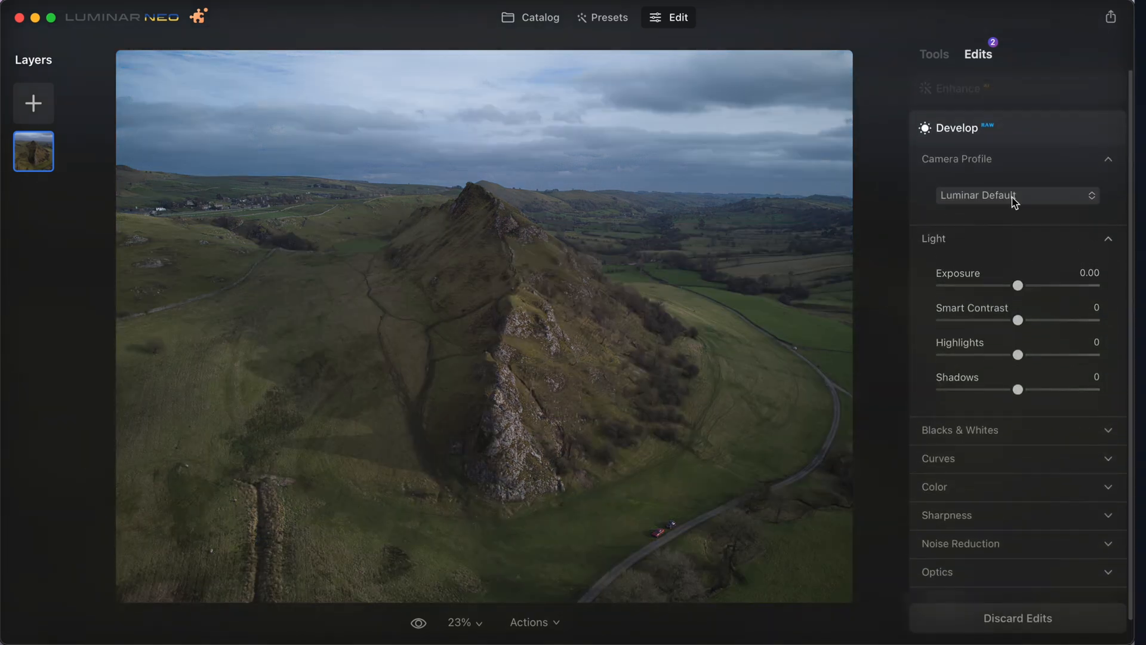
{"action": "left_click", "coordinate": [984, 90]}
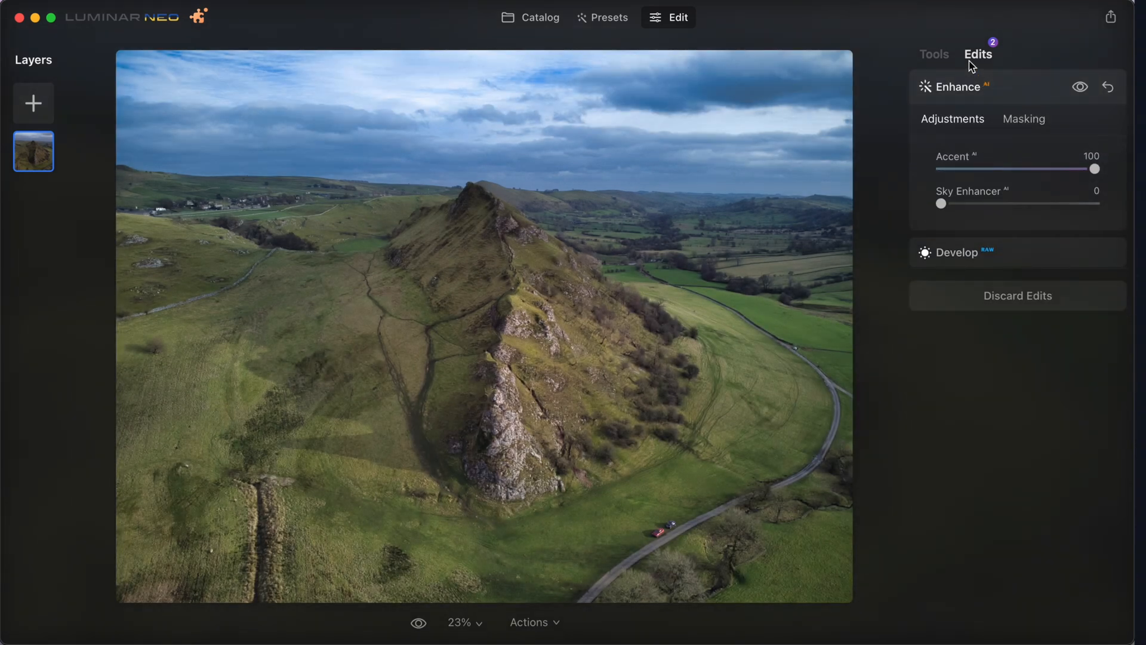
- Check the fresh Enhance settings in the tool list against the Enhance adjustment stored in the edit history
{"action": "left_click", "coordinate": [938, 57]}
{"action": "left_click", "coordinate": [971, 178]}
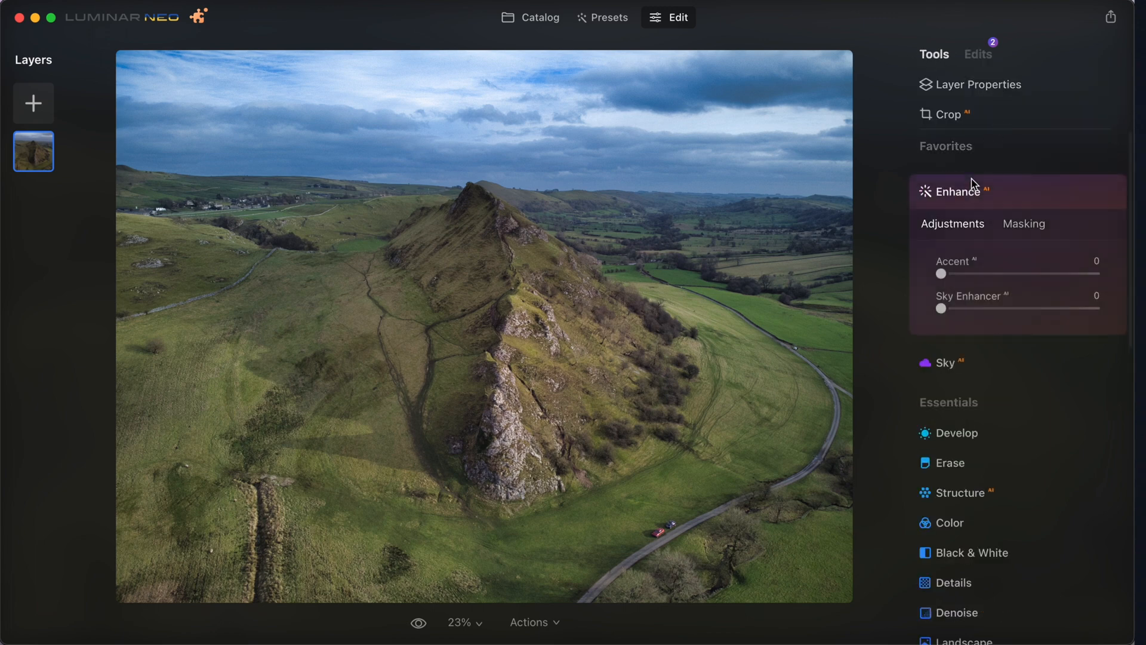
{"action": "left_click", "coordinate": [985, 58]}
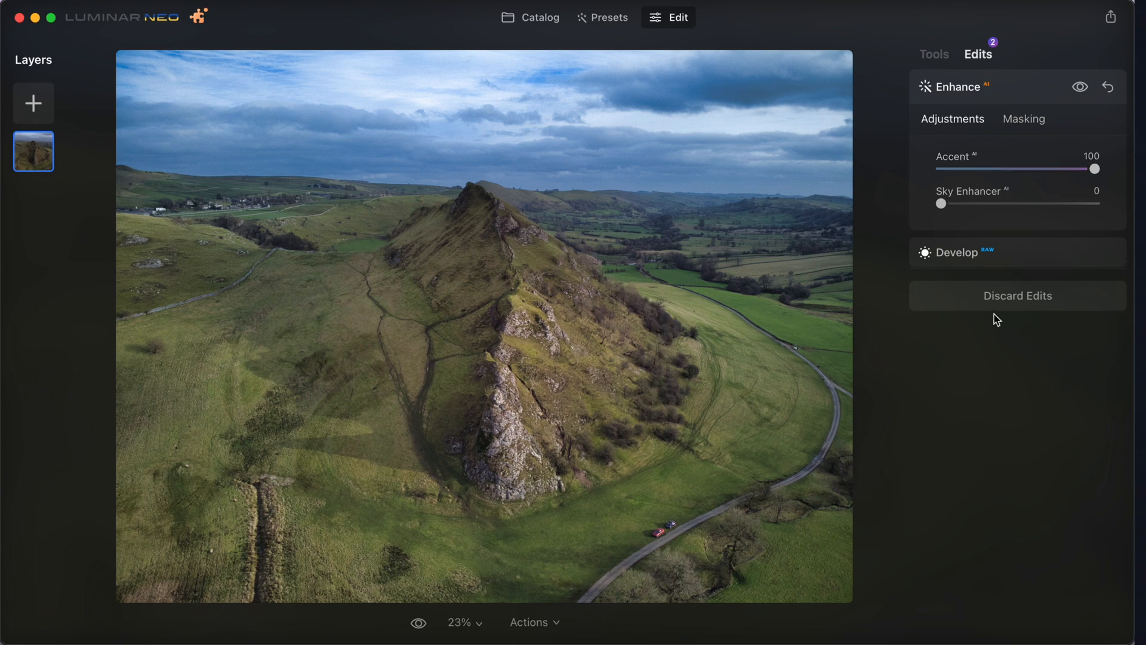
- Apply a second Enhance AI adjustment to the photo with Accent at 100
{"action": "left_click", "coordinate": [934, 59]}
{"action": "left_click", "coordinate": [973, 178]}
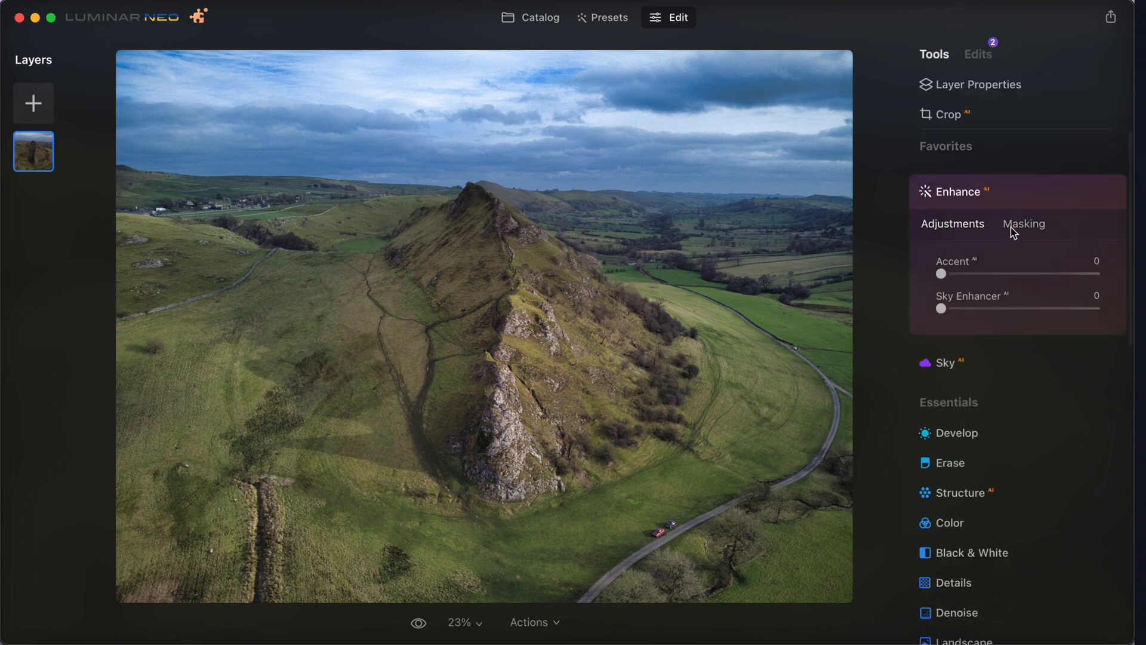
{"action": "left_click_drag", "start_coordinate": [950, 276], "coordinate": [1131, 304]}
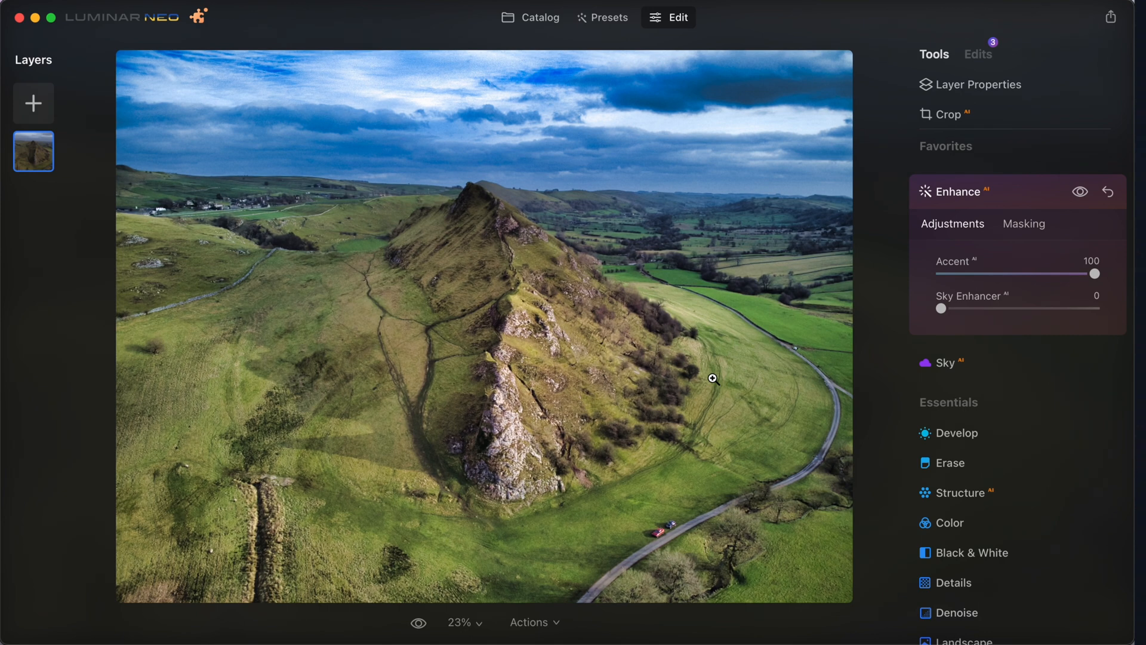
{"action": "left_click_drag", "start_coordinate": [1090, 280], "coordinate": [1131, 280]}
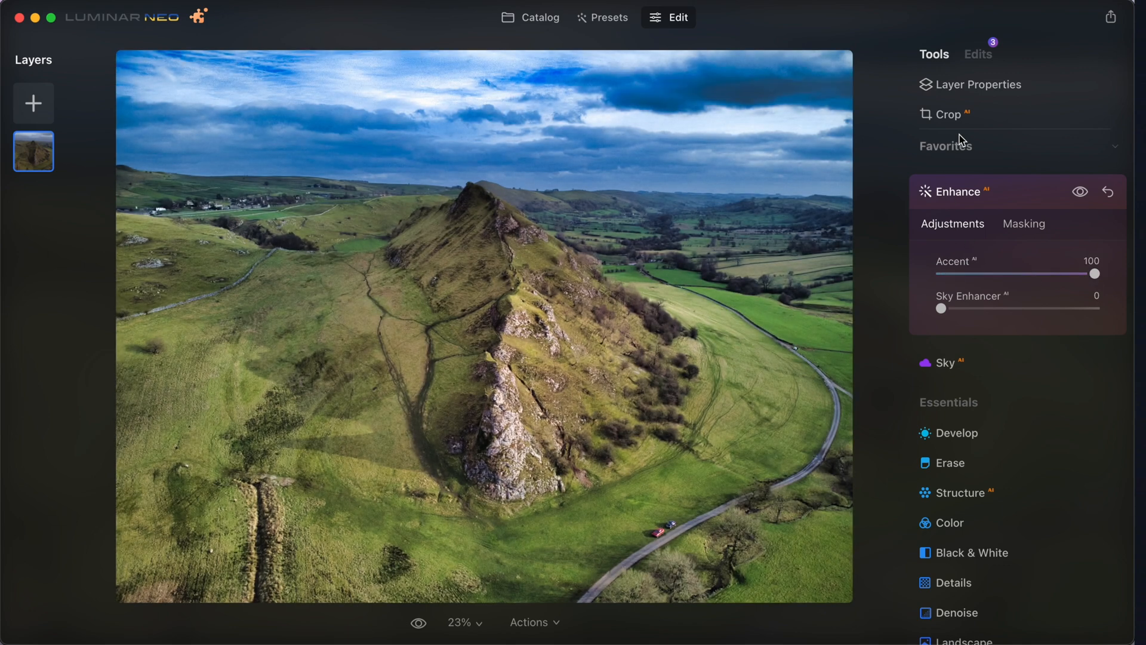
- Review the two stacked Enhance edits one by one in the edit history, comparing their effect on the photo
{"action": "left_click", "coordinate": [982, 55]}
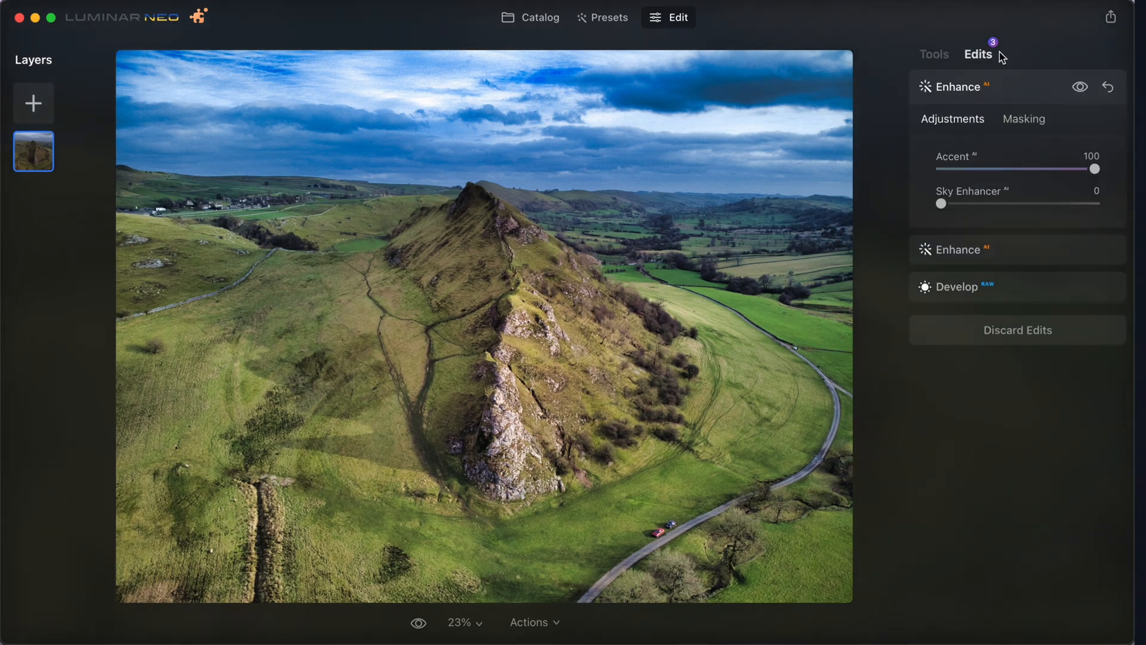
{"action": "left_click", "coordinate": [994, 249]}
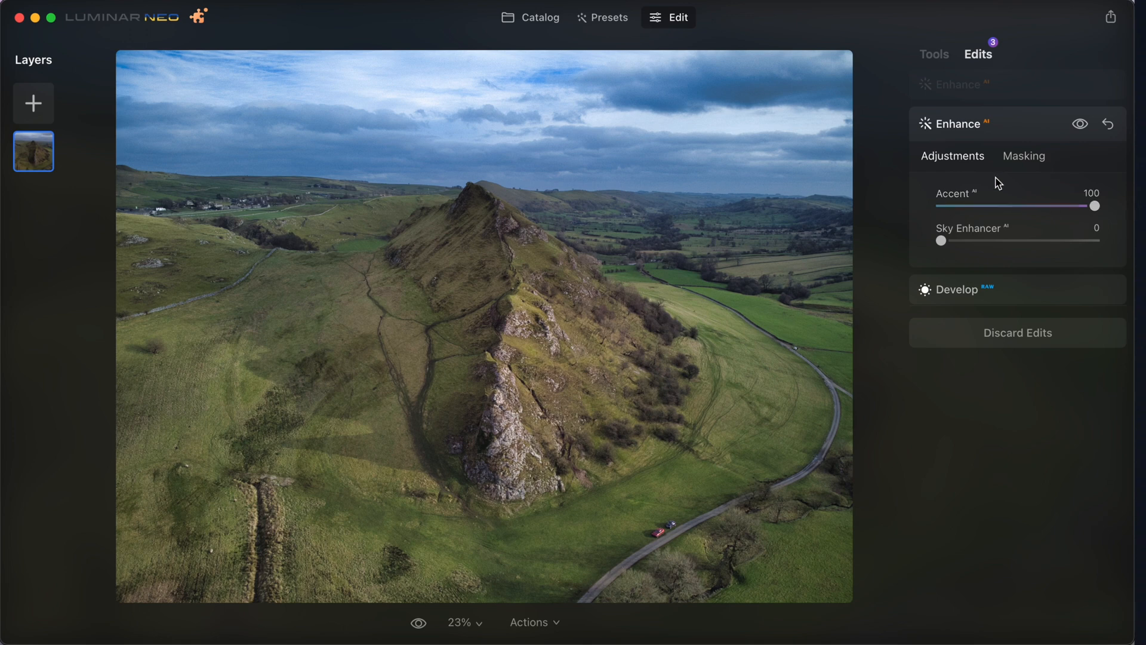
{"action": "left_click", "coordinate": [1001, 88]}
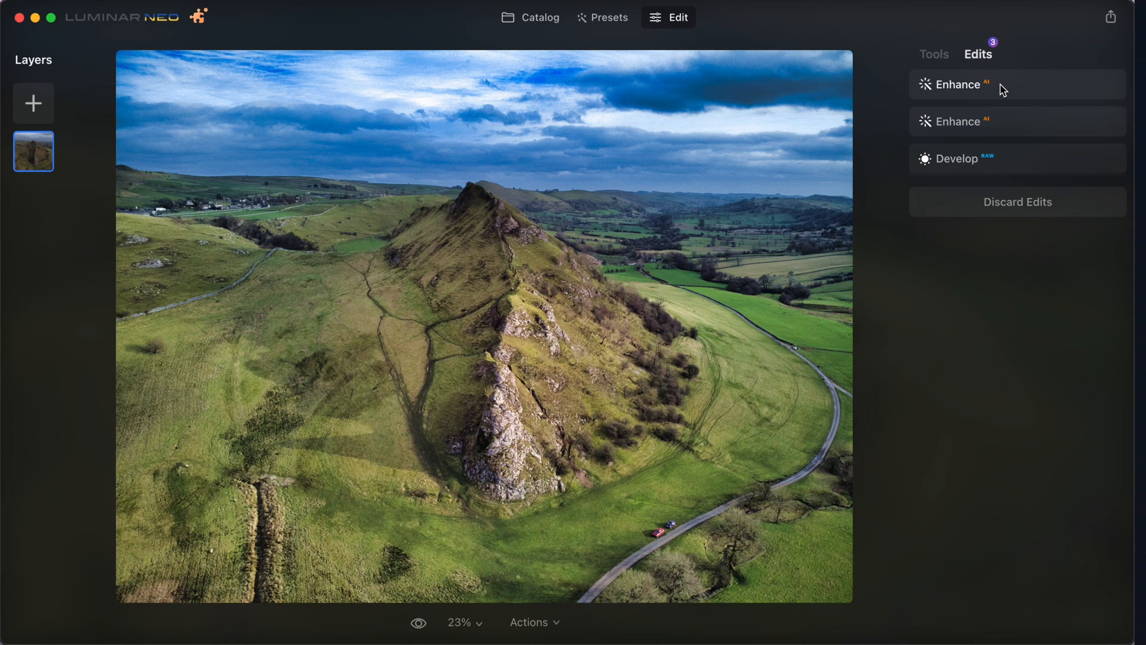
{"action": "key", "text": "backslash"}
{"action": "left_click", "coordinate": [1008, 116]}
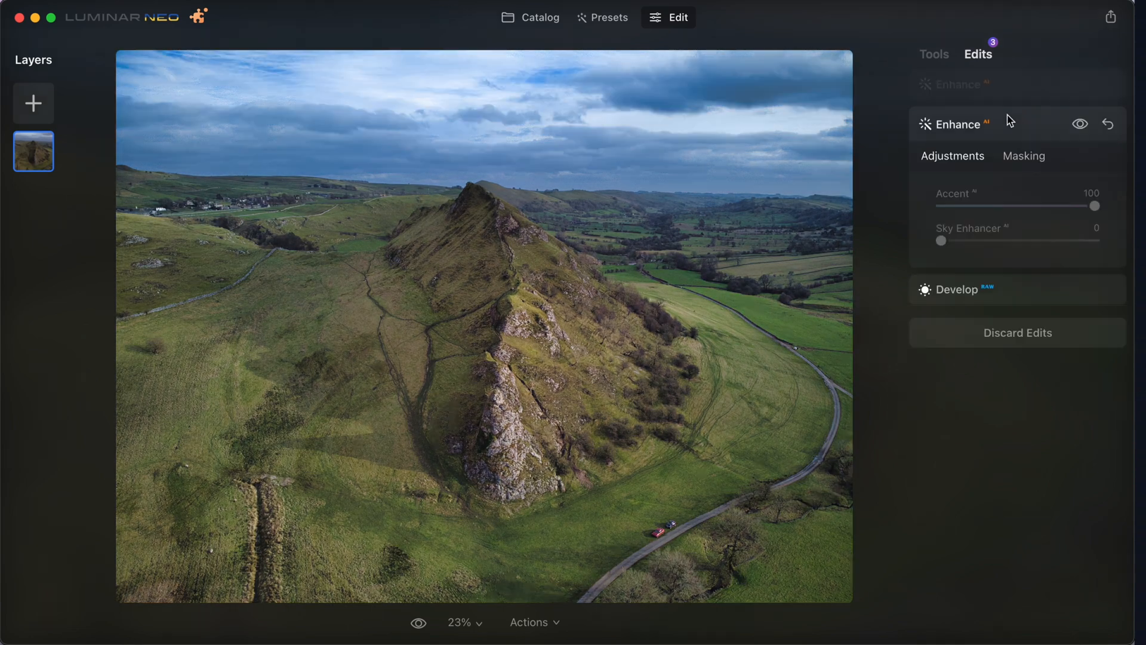
- Reset both Enhance edits, remove the previous edits from the photo's history, and return to the tool list
{"action": "left_click", "coordinate": [1109, 122]}
{"action": "left_click", "coordinate": [1031, 89]}
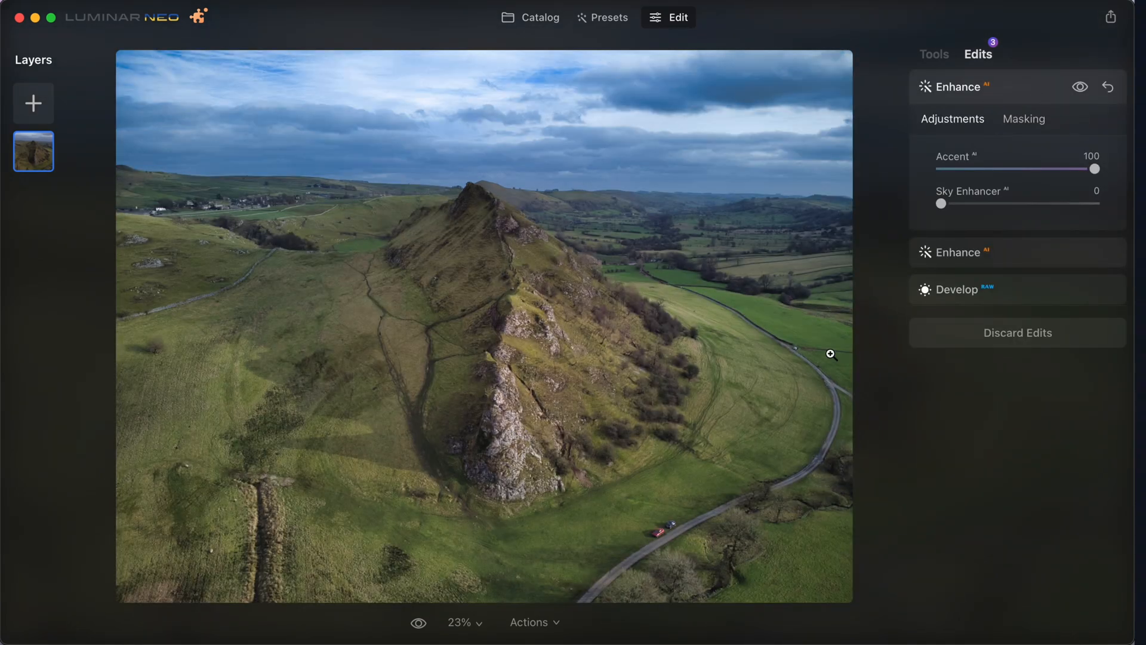
{"action": "left_click_drag", "start_coordinate": [1034, 169], "coordinate": [1049, 170]}
{"action": "left_click", "coordinate": [1111, 87]}
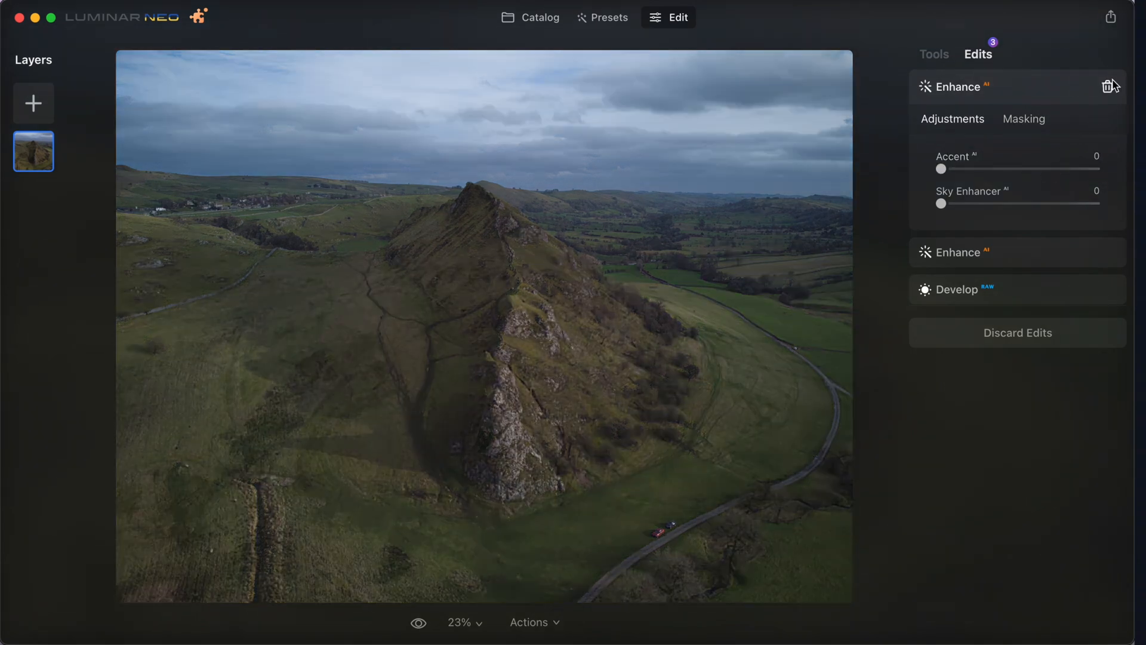
{"action": "left_click", "coordinate": [1108, 87]}
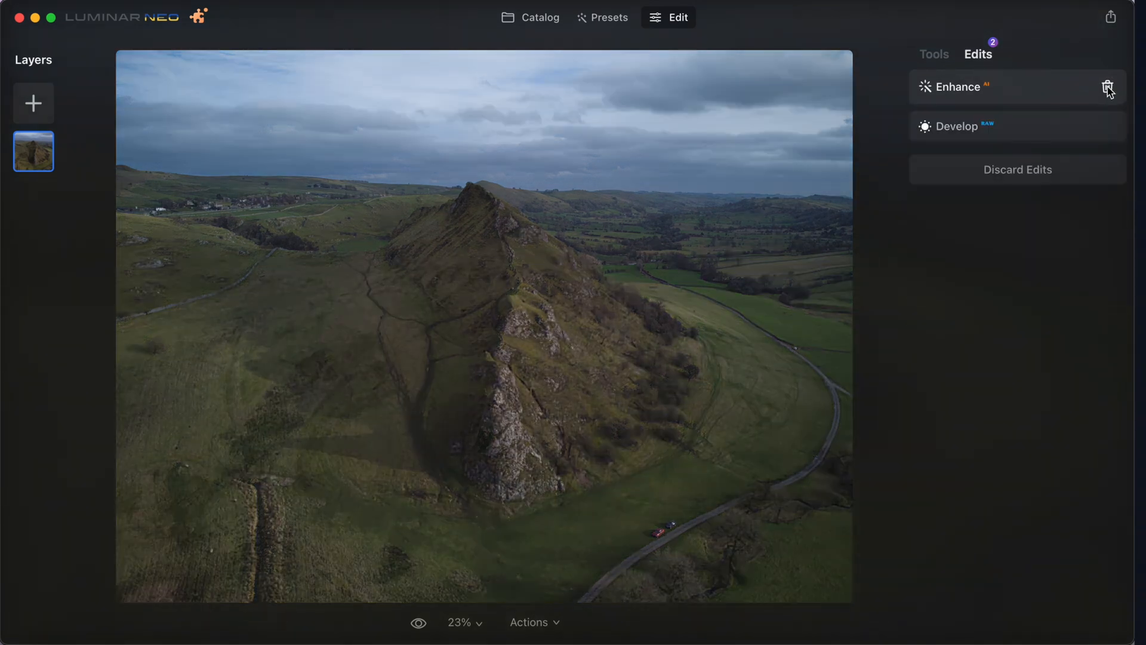
{"action": "left_click", "coordinate": [1108, 88]}
{"action": "left_click", "coordinate": [935, 57]}
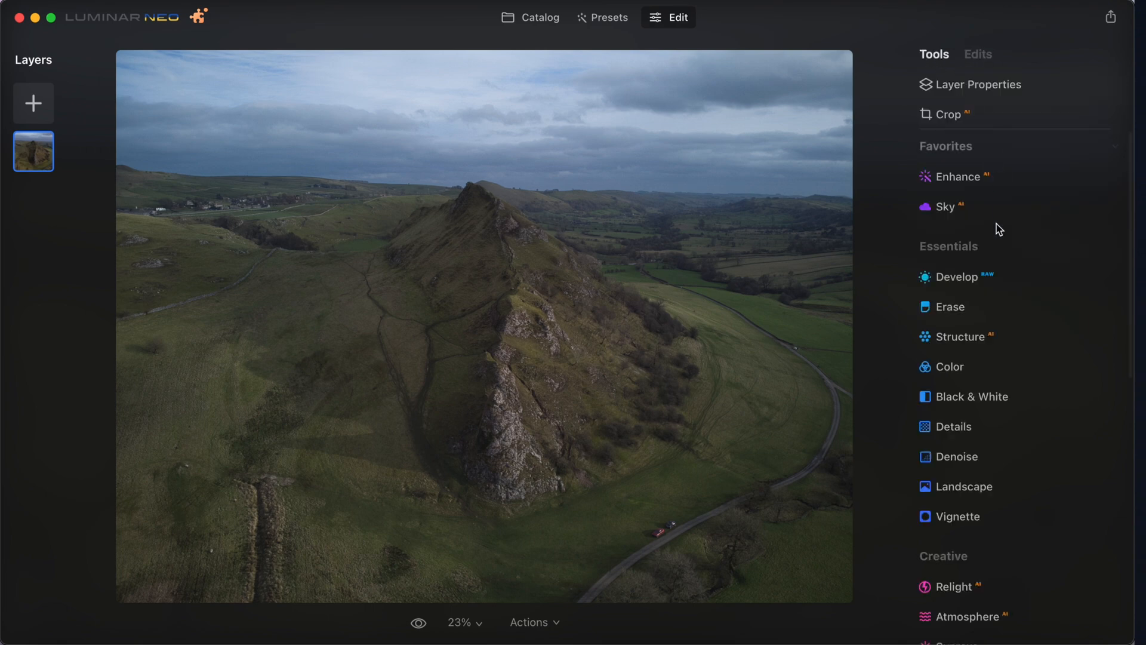
- Open the Develop tool and examine its Camera Profile, Light, Blacks & Whites, Curves and Color settings
{"action": "left_click", "coordinate": [988, 278]}
{"action": "scroll", "coordinate": [992, 278], "scroll_direction": "up", "scroll_amount": 3}
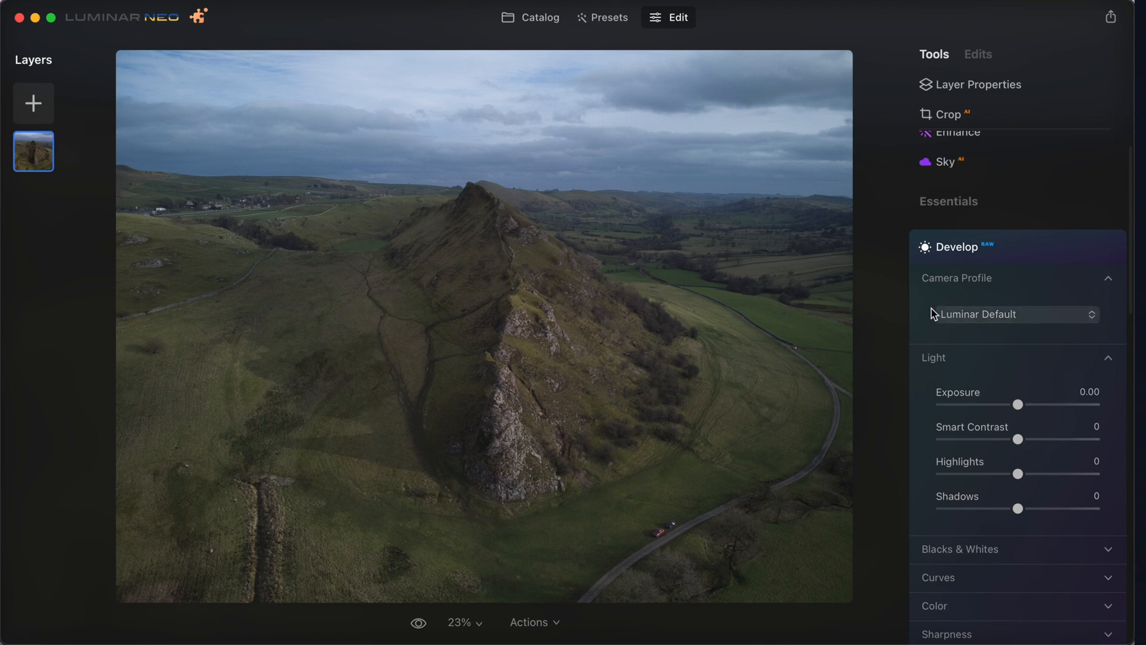
{"action": "scroll", "coordinate": [945, 333], "scroll_direction": "down", "scroll_amount": 2}
{"action": "scroll", "coordinate": [1013, 332], "scroll_direction": "down", "scroll_amount": 2}
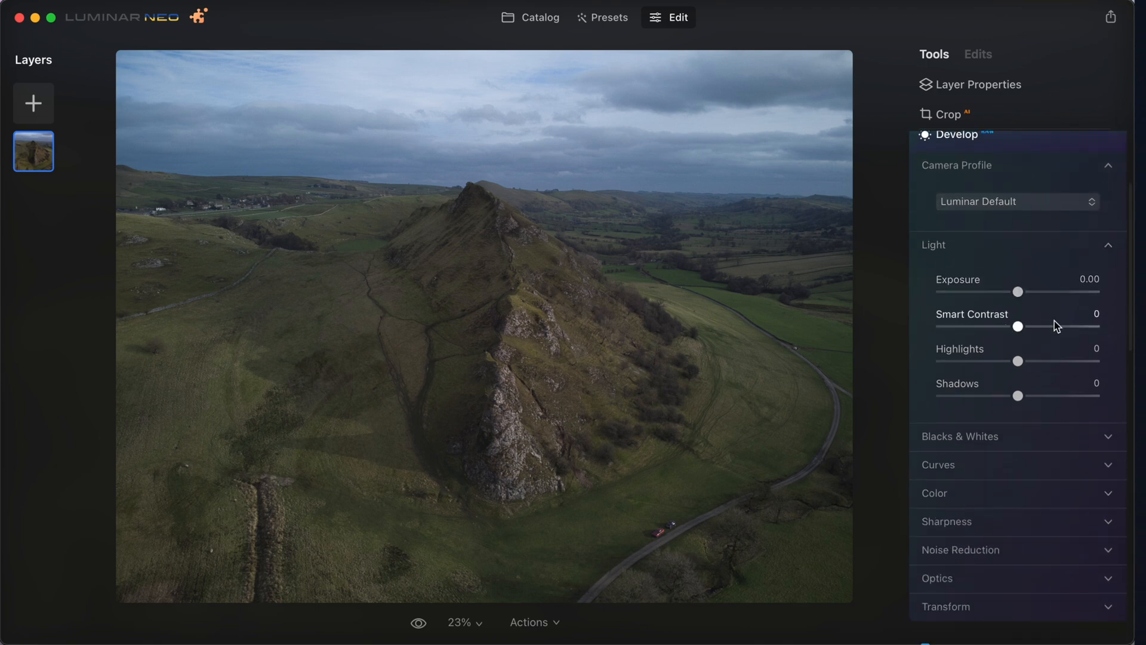
{"action": "left_click", "coordinate": [1011, 438]}
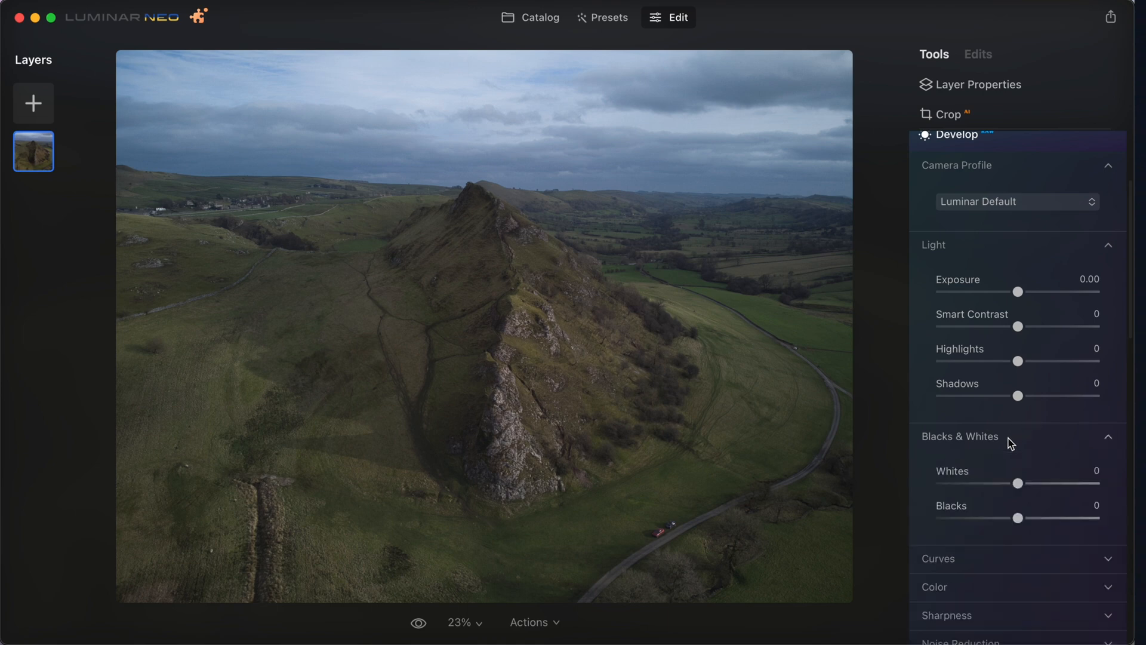
{"action": "scroll", "coordinate": [1011, 440], "scroll_direction": "down", "scroll_amount": 3}
{"action": "left_click", "coordinate": [968, 409]}
{"action": "left_click", "coordinate": [967, 391]}
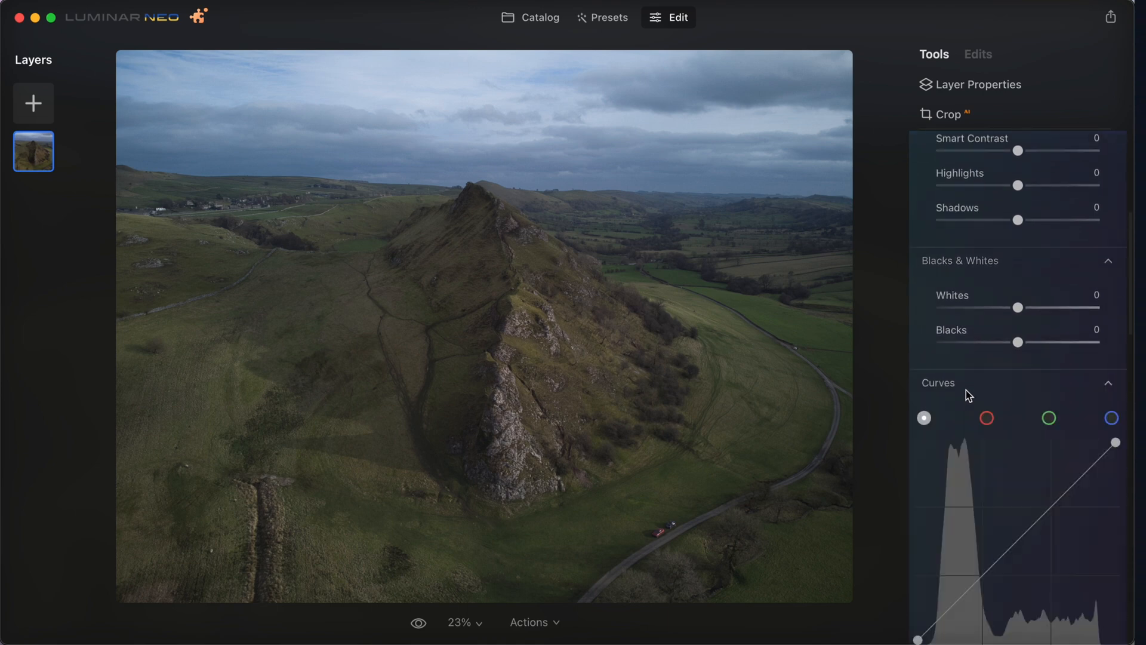
{"action": "scroll", "coordinate": [966, 389], "scroll_direction": "down", "scroll_amount": 2}
{"action": "scroll", "coordinate": [974, 491], "scroll_direction": "down", "scroll_amount": 6}
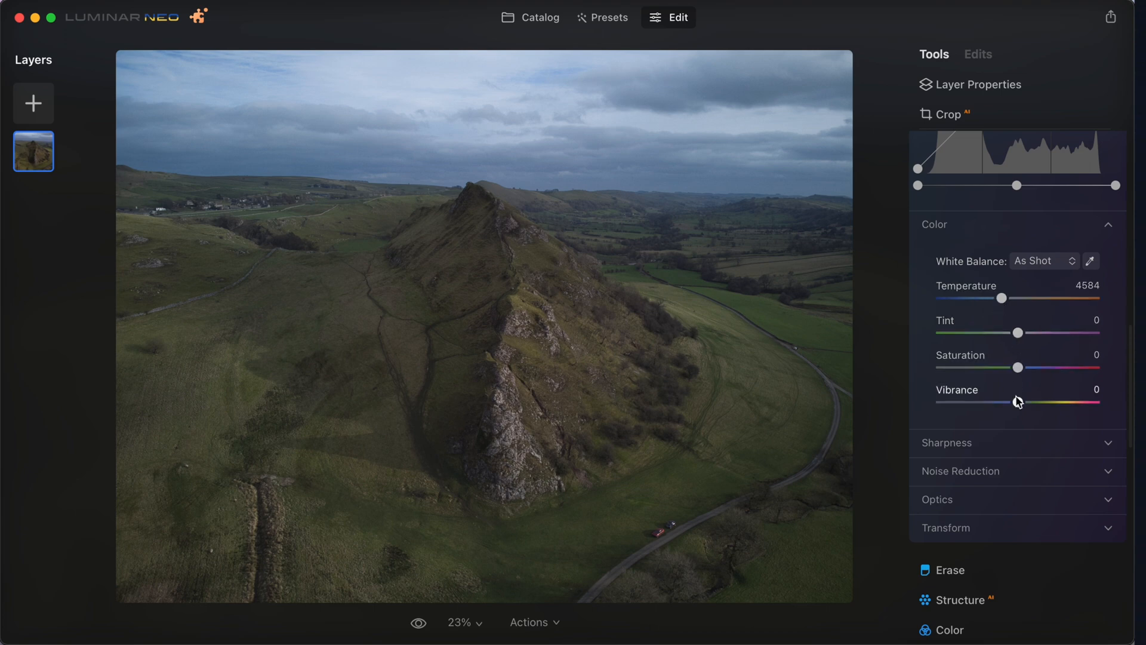
{"action": "scroll", "coordinate": [991, 400], "scroll_direction": "down", "scroll_amount": 1}
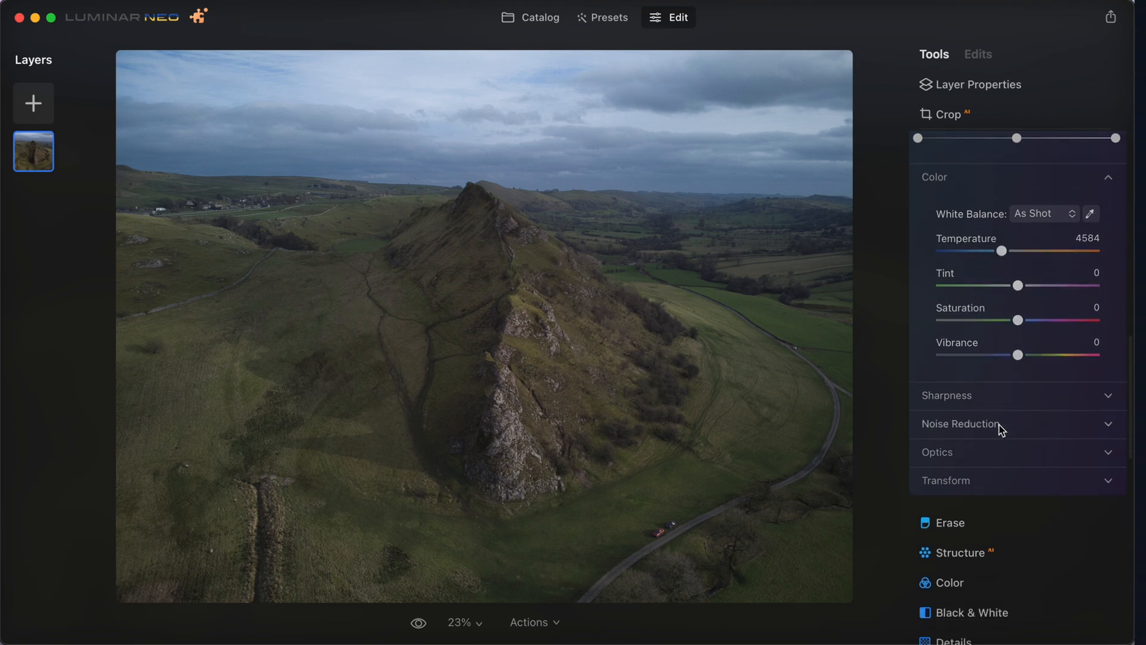
- Enable Auto Distortion Corrections, Auto Fix Chromatic Aberrations and Auto Defringe in Develop's optics settings
{"action": "left_click", "coordinate": [974, 461]}
{"action": "left_click", "coordinate": [943, 396]}
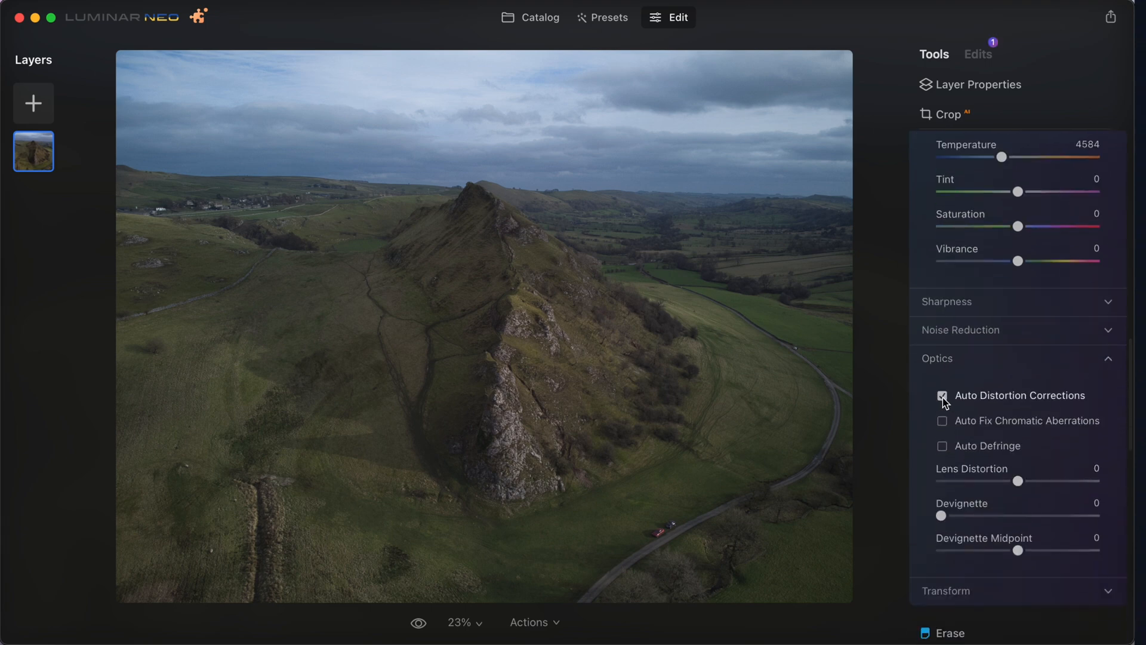
{"action": "left_click", "coordinate": [942, 422]}
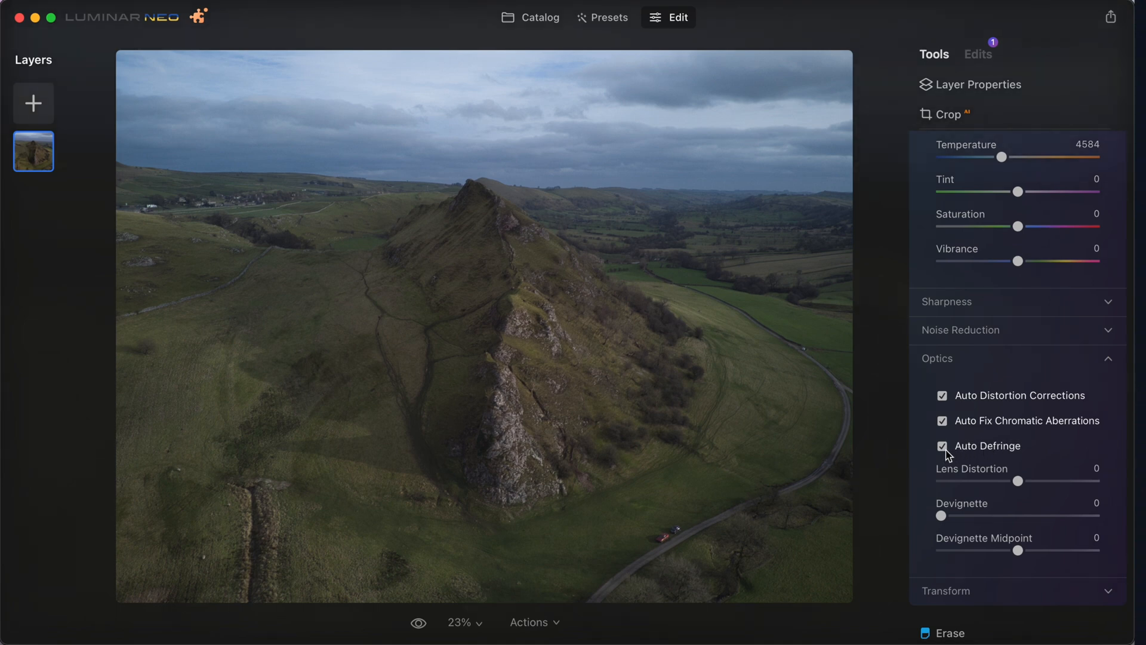
{"action": "scroll", "coordinate": [946, 454], "scroll_direction": "down", "scroll_amount": 3}
- Set Develop's Highlights to -62, Shadows to 44 and Blacks to -54
{"action": "scroll", "coordinate": [946, 453], "scroll_direction": "up", "scroll_amount": 15}
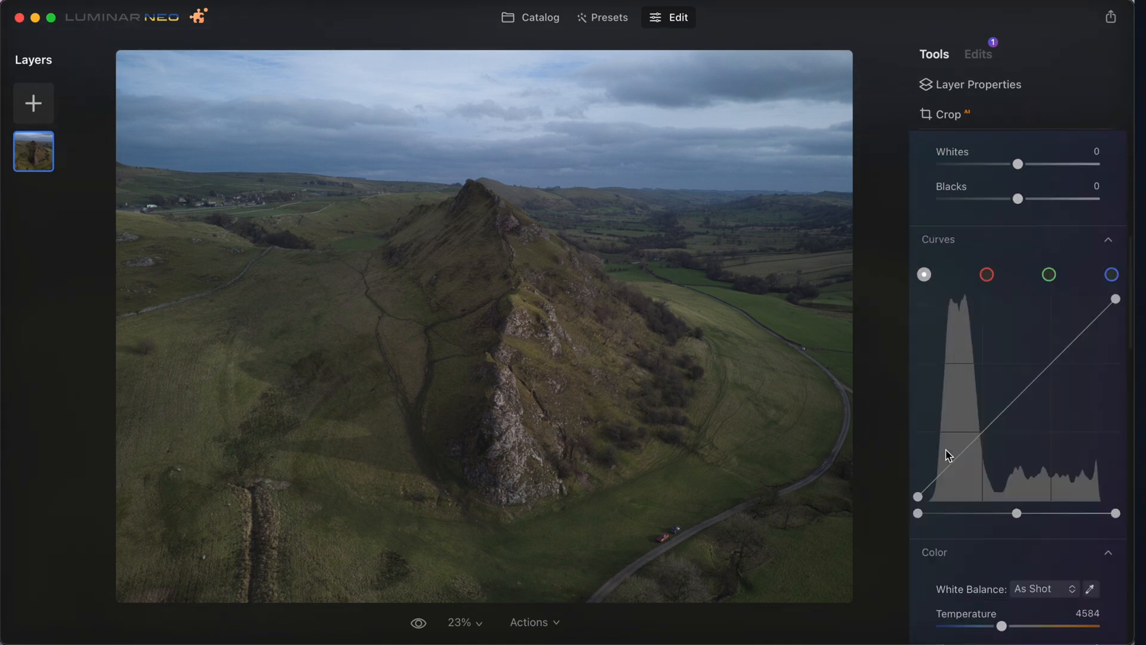
{"action": "scroll", "coordinate": [948, 455], "scroll_direction": "down", "scroll_amount": 2}
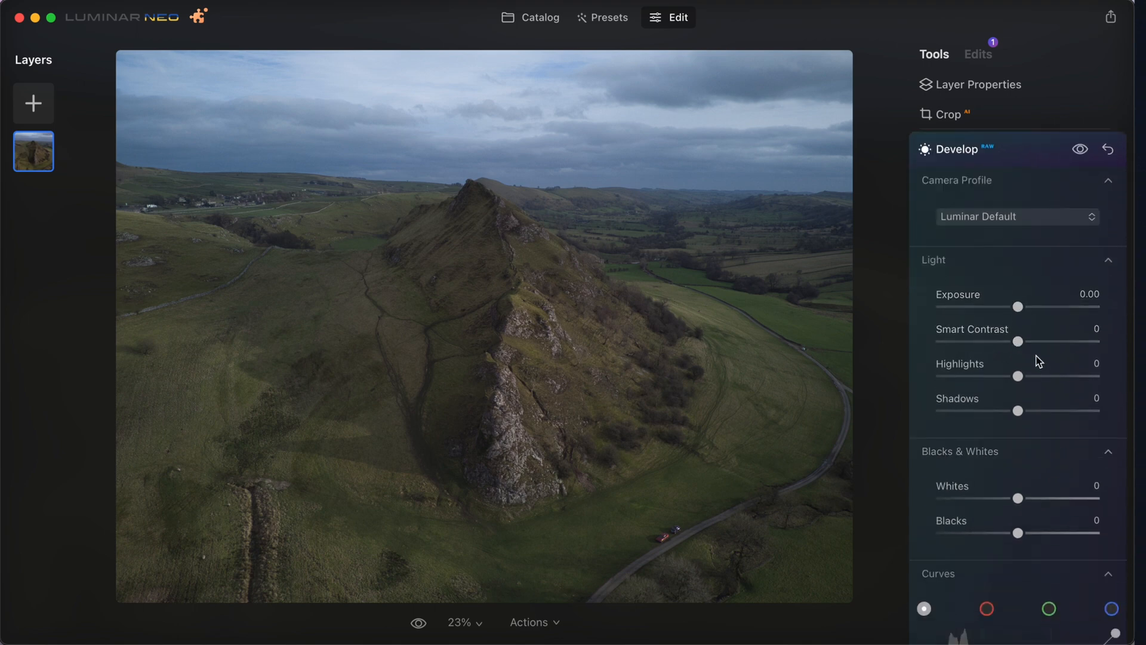
{"action": "left_click_drag", "start_coordinate": [1018, 376], "coordinate": [1055, 416]}
{"action": "left_click_drag", "start_coordinate": [1018, 532], "coordinate": [970, 536]}
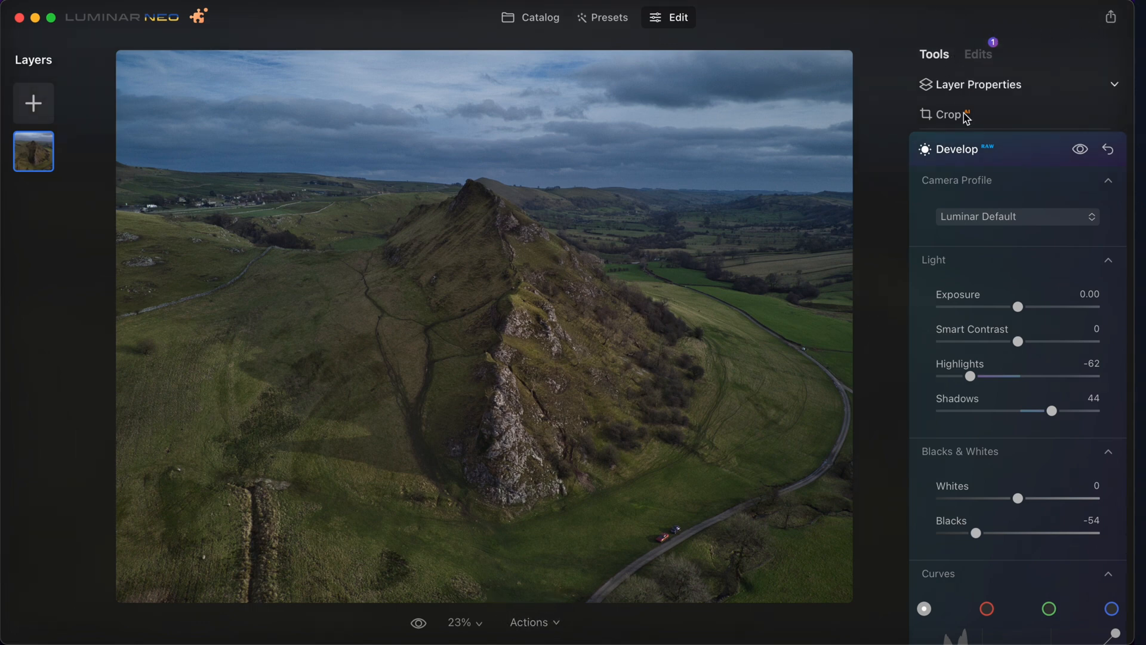
- Show the histogram and refine the tones by setting Blacks to -55 and Shadows to 60
{"action": "right_click", "coordinate": [668, 508]}
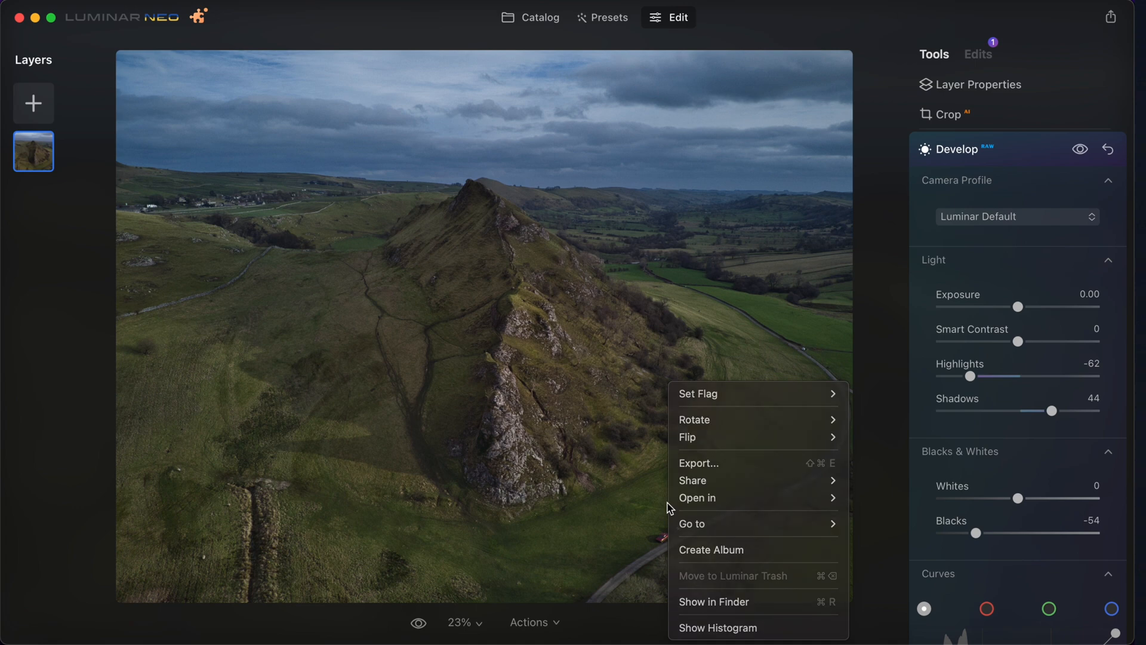
{"action": "left_click", "coordinate": [742, 628]}
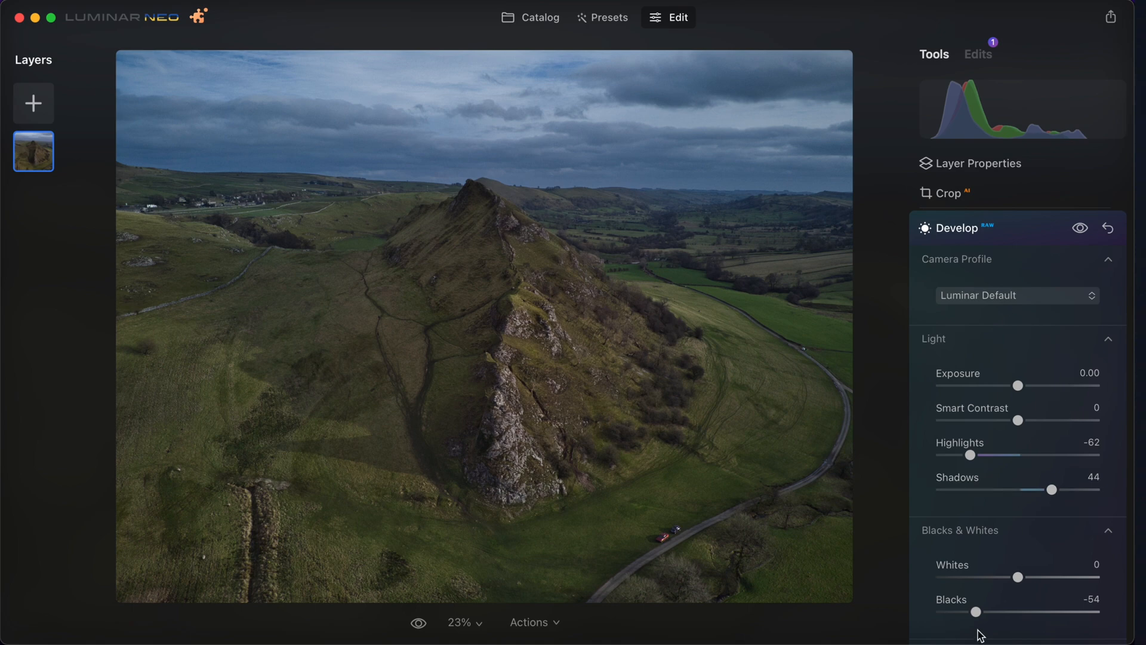
{"action": "left_click_drag", "start_coordinate": [976, 612], "coordinate": [976, 613]}
{"action": "left_click_drag", "start_coordinate": [1056, 493], "coordinate": [1072, 493]}
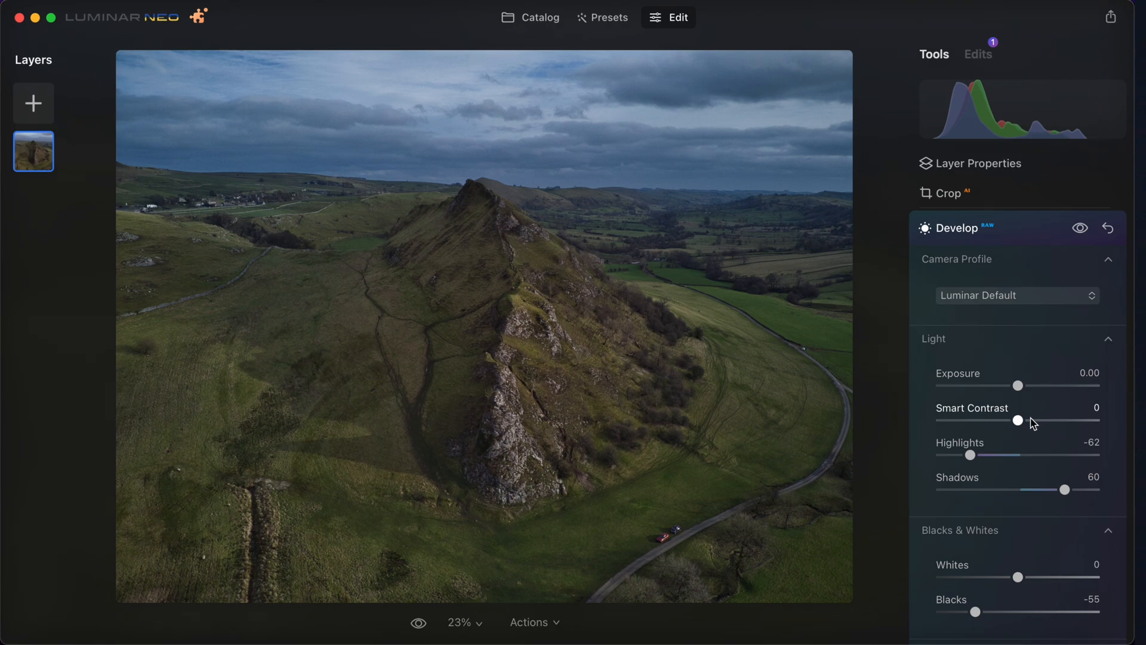
- Raise Smart Contrast slightly and nudge the photo's light balance upward in Develop
{"action": "mouse_move", "coordinate": [1019, 420]}
{"action": "left_mouse_down"}
{"action": "mouse_move", "coordinate": [1005, 423]}
{"action": "mouse_move", "coordinate": [1030, 421]}
{"action": "left_mouse_up"}
{"action": "scroll", "coordinate": [1023, 406], "scroll_direction": "down", "scroll_amount": 1}
{"action": "left_click_drag", "start_coordinate": [1017, 368], "coordinate": [1024, 368]}
- Shape Develop's main curve by lifting the black point, lowering the deep shadows slightly and raising the midtones and highlights
{"action": "scroll", "coordinate": [1024, 486], "scroll_direction": "down", "scroll_amount": 6}
{"action": "mouse_move", "coordinate": [917, 524]}
{"action": "left_mouse_down"}
{"action": "mouse_move", "coordinate": [928, 520]}
{"action": "mouse_move", "coordinate": [917, 510]}
{"action": "left_mouse_up"}
{"action": "left_click_drag", "start_coordinate": [938, 490], "coordinate": [938, 497]}
{"action": "left_click_drag", "start_coordinate": [1070, 366], "coordinate": [1070, 360]}
{"action": "left_click_drag", "start_coordinate": [1008, 428], "coordinate": [1008, 420]}
{"action": "left_click_drag", "start_coordinate": [1070, 361], "coordinate": [1075, 362]}
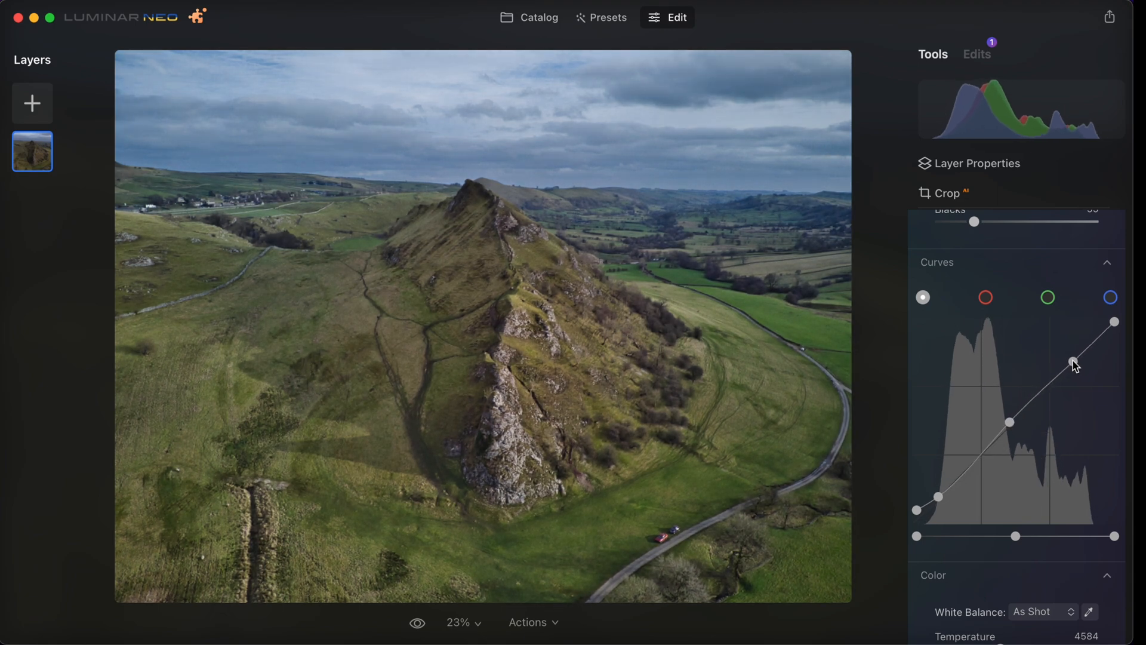
- Fine-tune the tonal balance above the curve with a very slight decrease
{"action": "scroll", "coordinate": [1075, 362], "scroll_direction": "up", "scroll_amount": 6}
{"action": "left_click_drag", "start_coordinate": [1021, 288], "coordinate": [1019, 288]}
{"action": "scroll", "coordinate": [1058, 385], "scroll_direction": "down", "scroll_amount": 12}
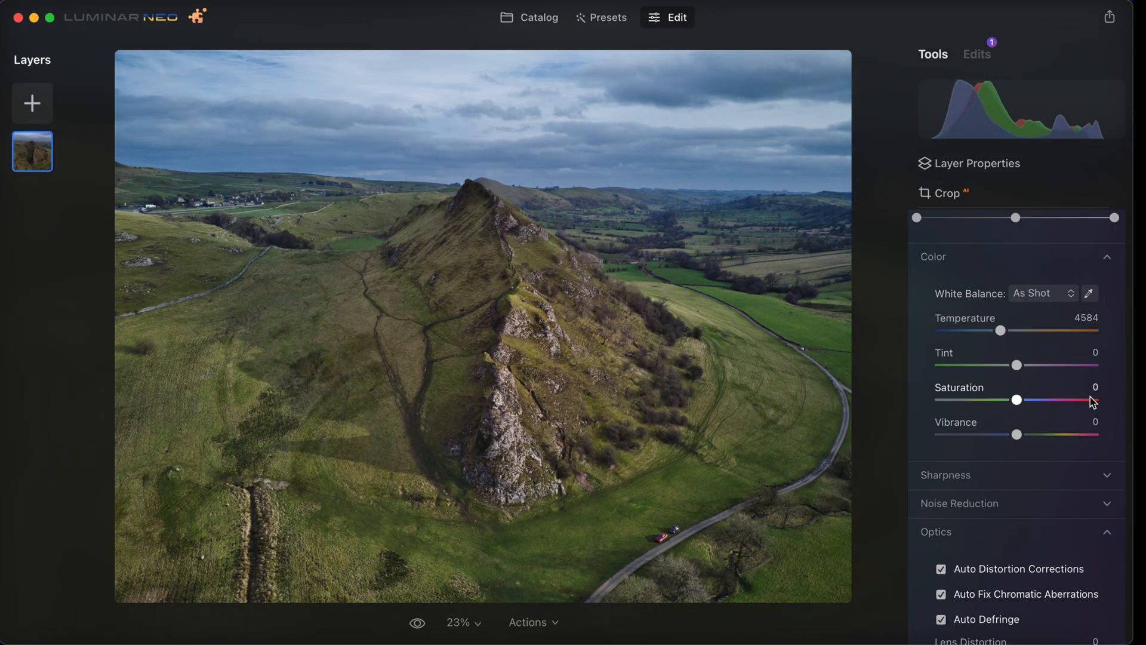
- Raise Vibrance moderately and Saturation slightly in Develop's color settings
{"action": "left_click_drag", "start_coordinate": [1016, 434], "coordinate": [1047, 434]}
{"action": "left_click_drag", "start_coordinate": [1017, 399], "coordinate": [1025, 399]}
- Open the Color tool and expand its HSL settings
{"action": "scroll", "coordinate": [1027, 400], "scroll_direction": "down", "scroll_amount": 1}
{"action": "scroll", "coordinate": [1003, 382], "scroll_direction": "up", "scroll_amount": 12}
{"action": "scroll", "coordinate": [1062, 370], "scroll_direction": "down", "scroll_amount": 10}
{"action": "scroll", "coordinate": [1037, 474], "scroll_direction": "up", "scroll_amount": 4}
{"action": "scroll", "coordinate": [1054, 464], "scroll_direction": "down", "scroll_amount": 4}
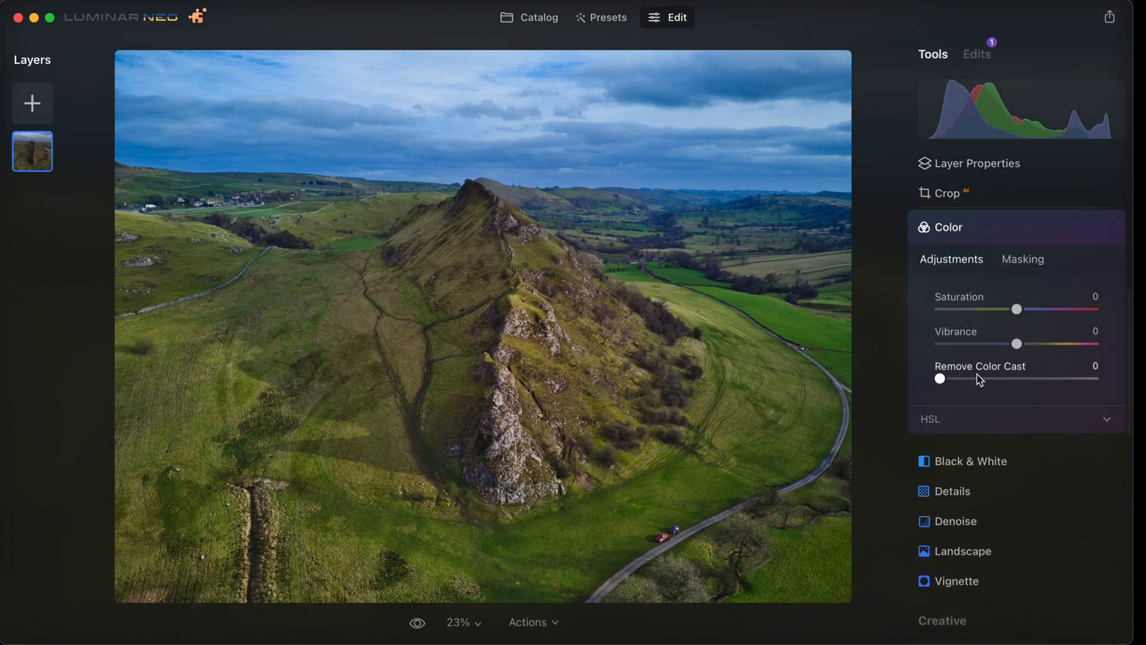
{"action": "left_click", "coordinate": [985, 418]}
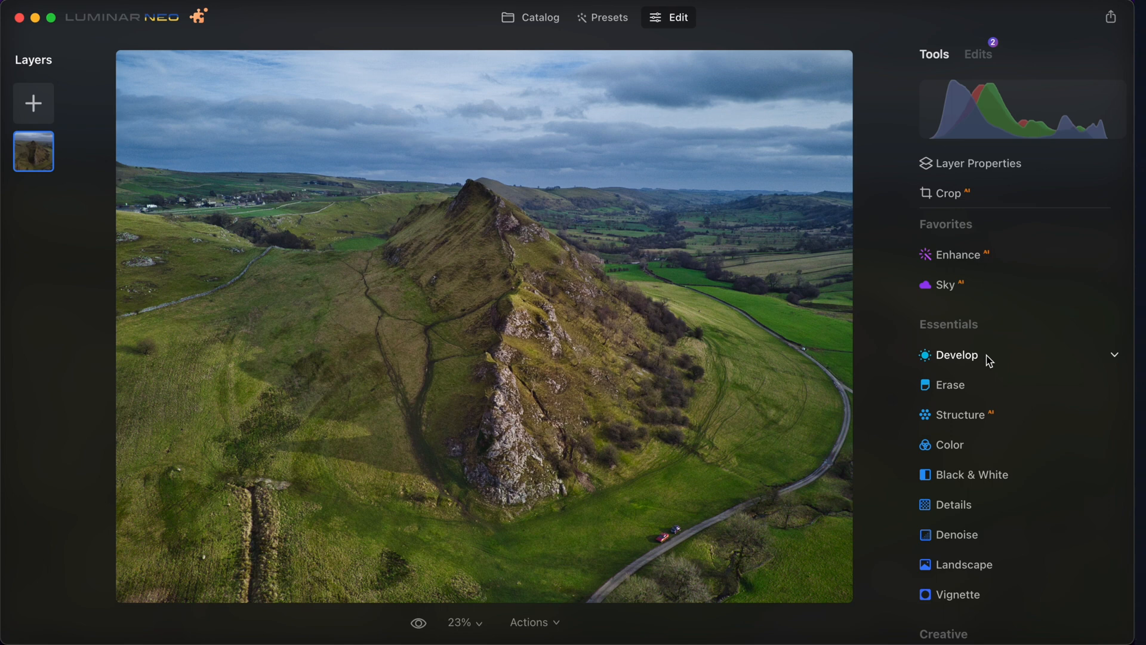
- Open the Structure AI tool, set its Amount to 44 and compare the photo with the original
{"action": "scroll", "coordinate": [991, 376], "scroll_direction": "down", "scroll_amount": 2}
{"action": "left_click", "coordinate": [975, 385]}
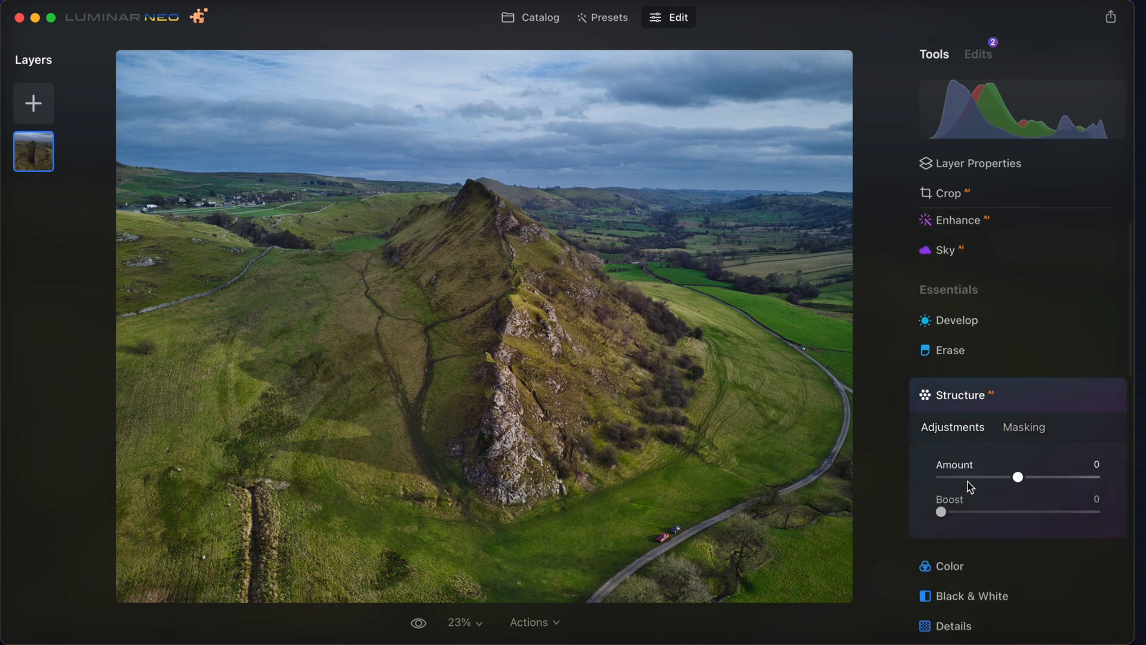
{"action": "scroll", "coordinate": [970, 486], "scroll_direction": "down", "scroll_amount": 2}
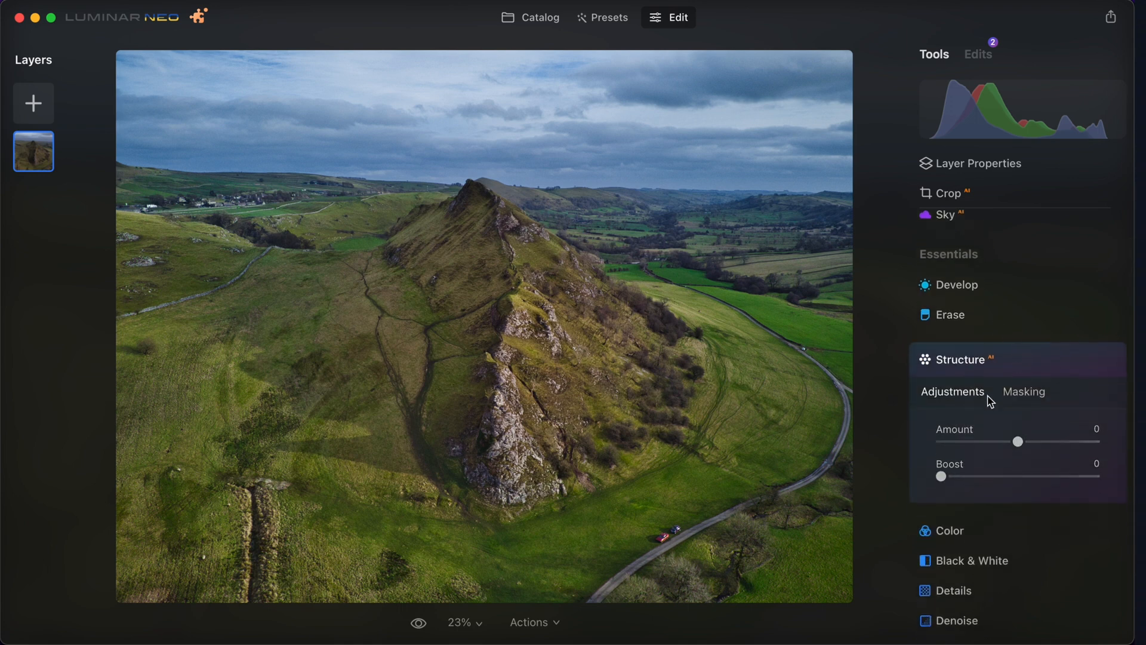
{"action": "left_click_drag", "start_coordinate": [1025, 443], "coordinate": [1054, 447]}
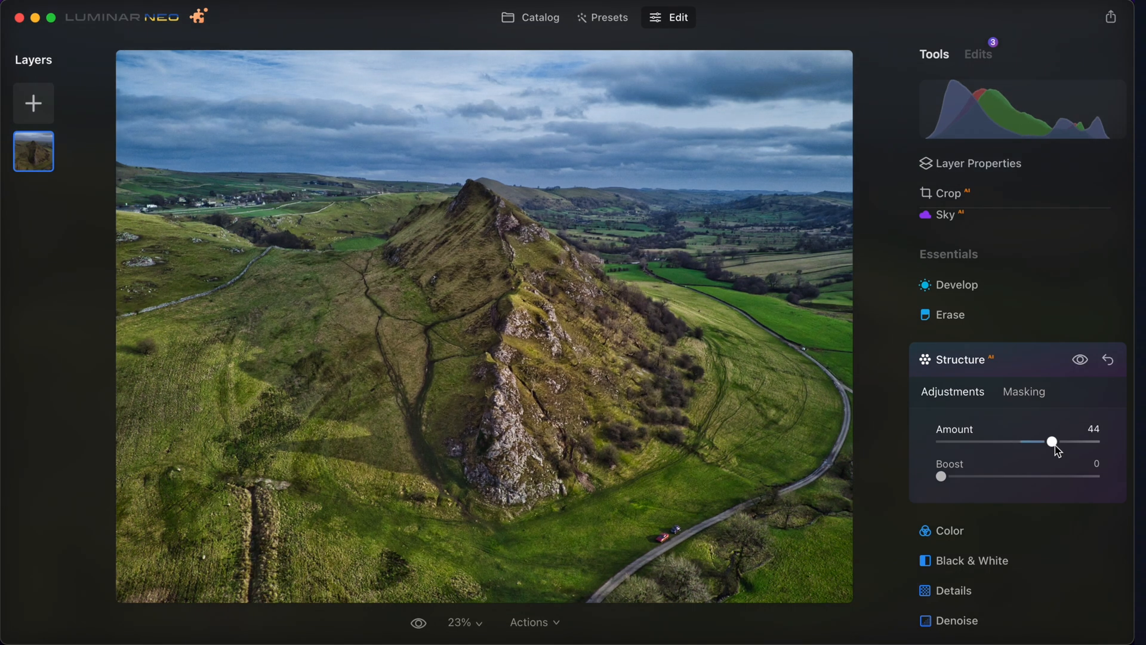
{"action": "key", "text": "backslash"}
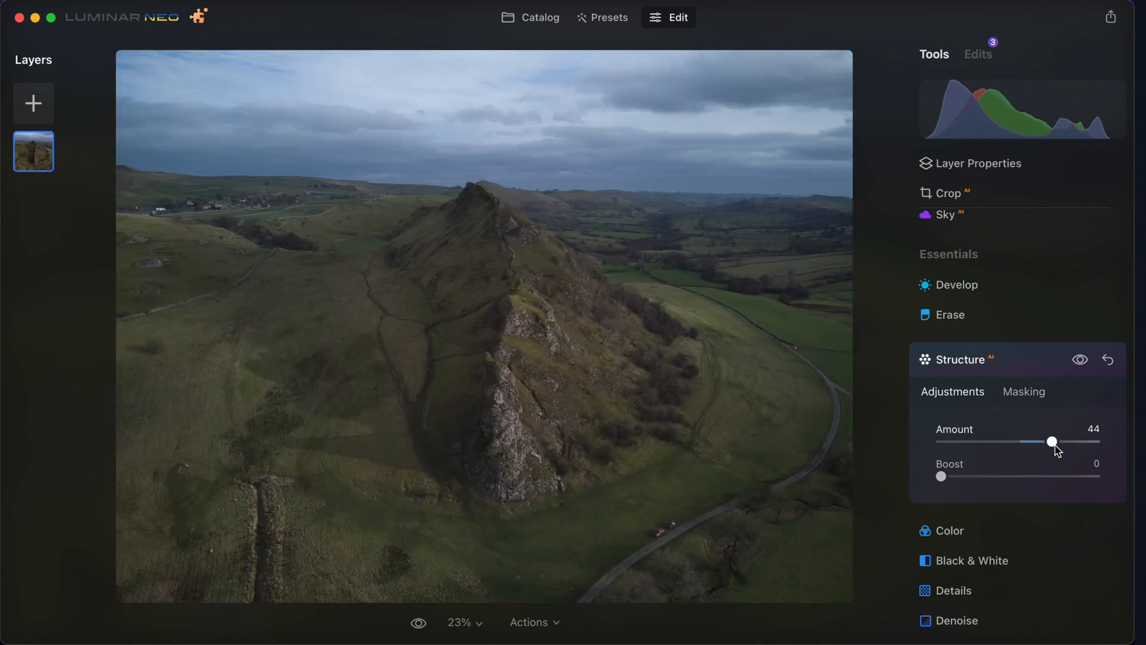
- Try Structure's Amount at 100 and inspect the rocky ridge at 100% zoom
{"action": "left_click_drag", "start_coordinate": [1054, 445], "coordinate": [1119, 448]}
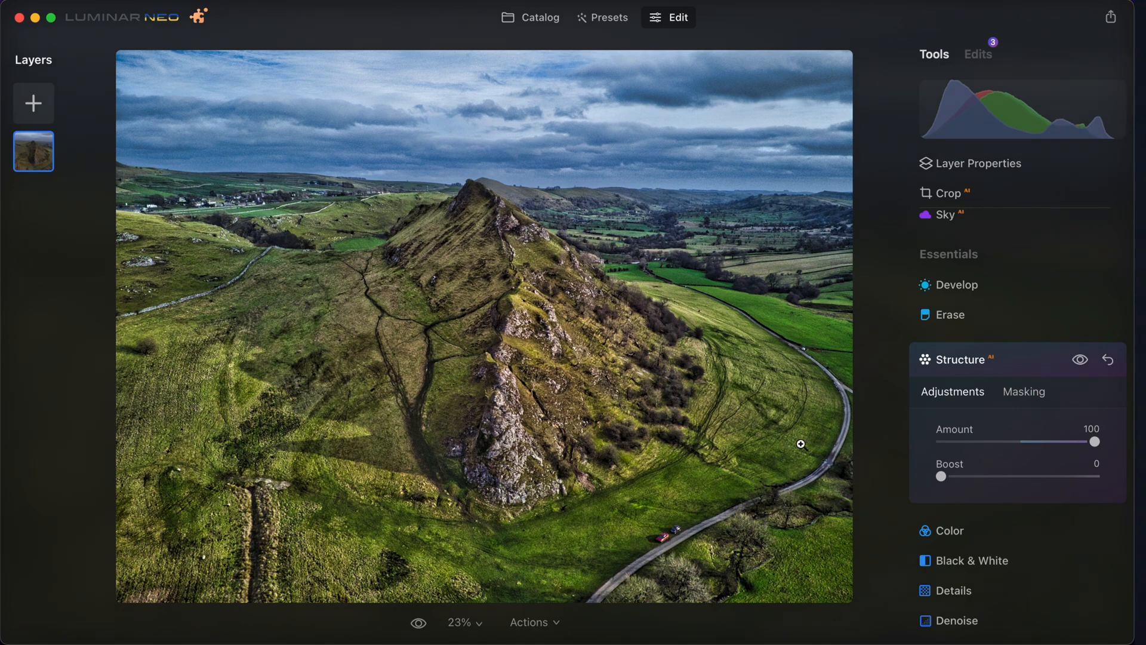
{"action": "left_click", "coordinate": [477, 307]}
{"action": "scroll", "coordinate": [580, 376], "scroll_direction": "right", "scroll_amount": 4}
{"action": "scroll", "coordinate": [581, 376], "scroll_direction": "up", "scroll_amount": 3}
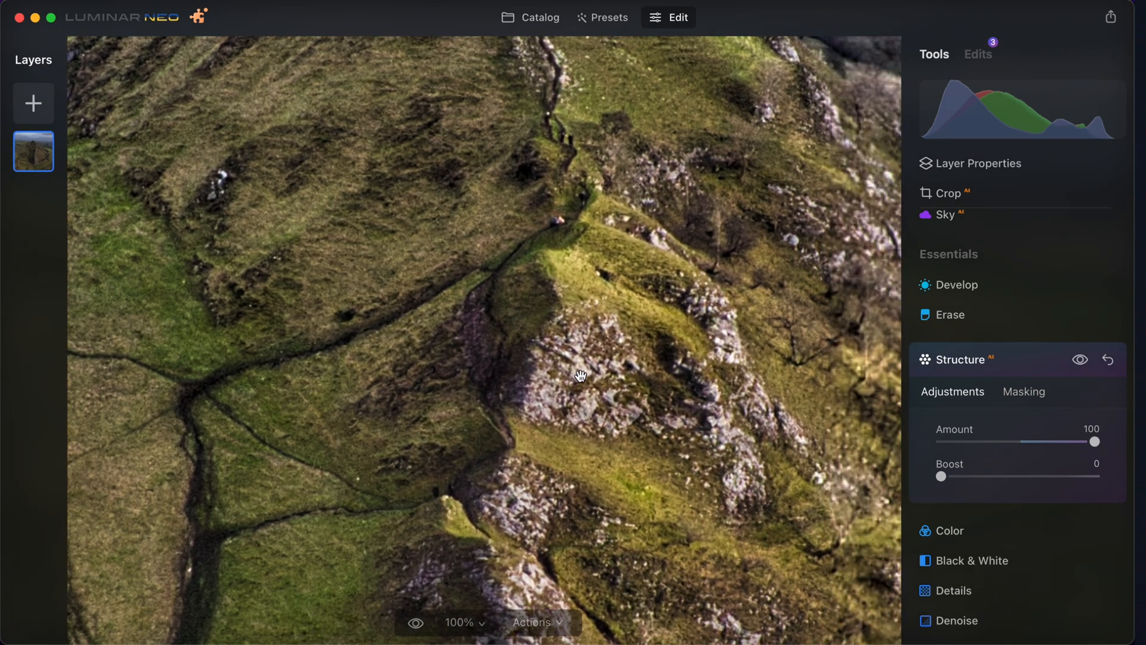
{"action": "left_click", "coordinate": [581, 376]}
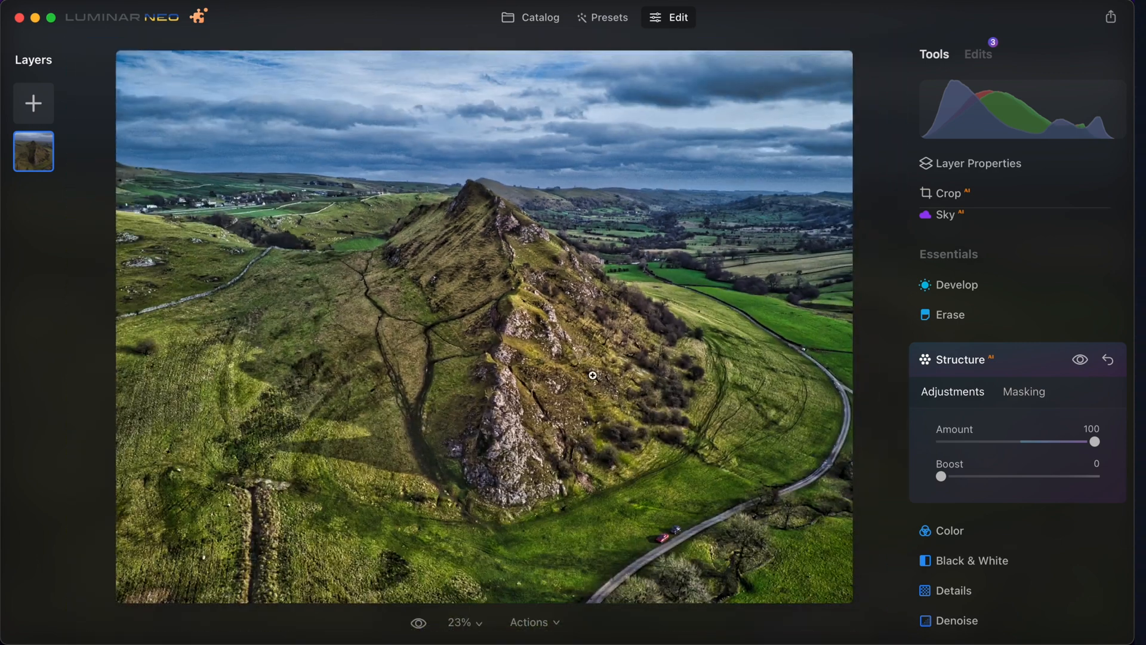
- Try Structure's Amount at -100, set it to 23 and compare the result with the original photo
{"action": "left_click_drag", "start_coordinate": [1026, 448], "coordinate": [878, 460]}
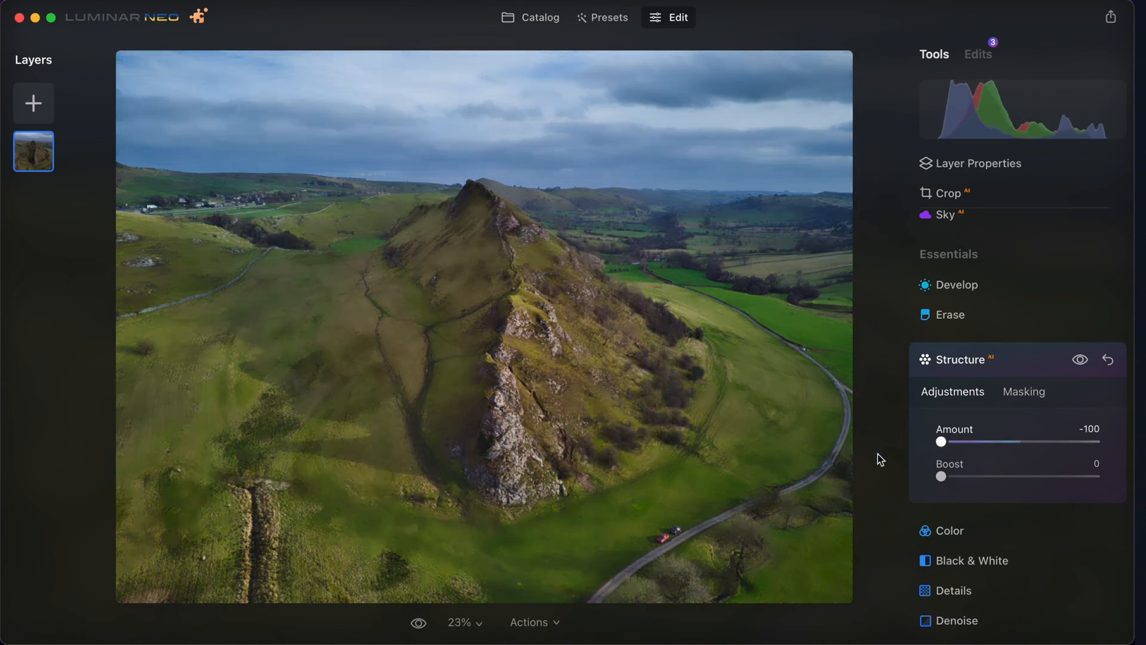
{"action": "left_click", "coordinate": [1024, 441]}
{"action": "left_click", "coordinate": [1039, 443]}
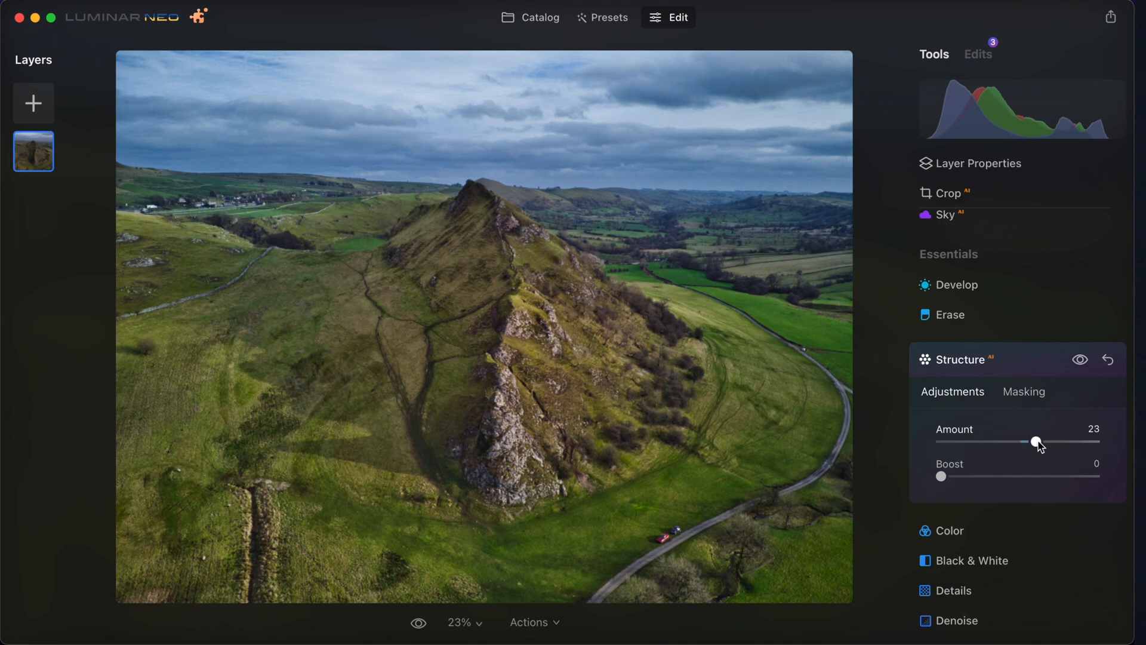
{"action": "left_click", "coordinate": [555, 309]}
{"action": "left_click", "coordinate": [528, 354]}
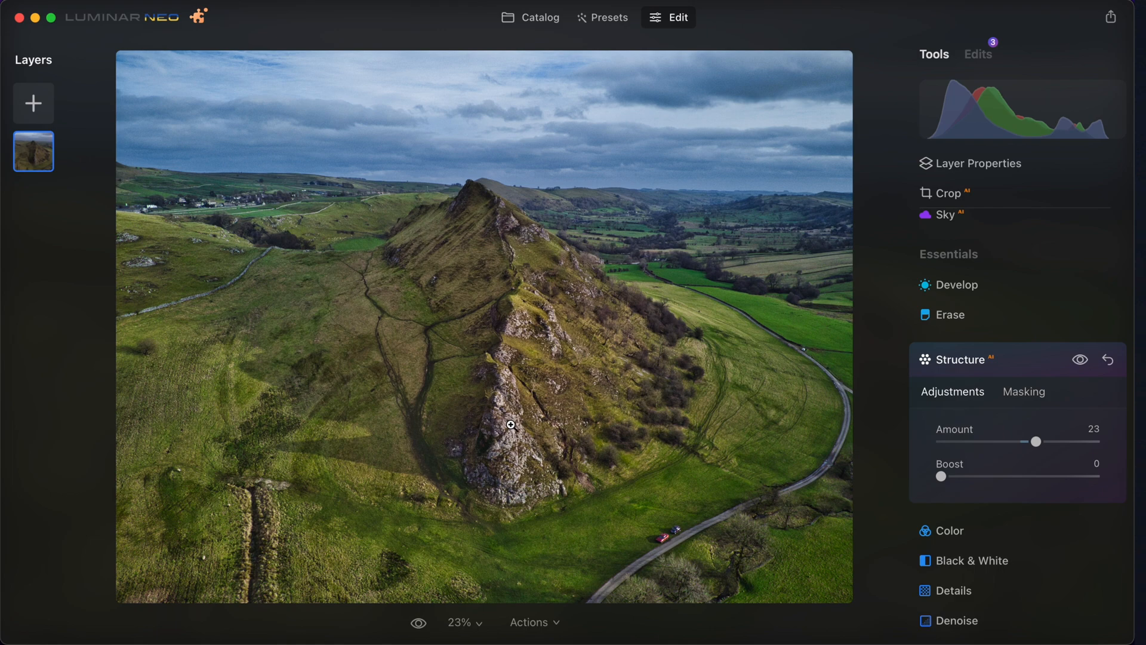
{"action": "key", "text": "backslash"}
{"action": "key", "text": "backslash"}
- Try Structure's Boost at 100, inspect the ridge at 100% zoom and return Boost to 0
{"action": "left_click_drag", "start_coordinate": [942, 475], "coordinate": [1131, 482]}
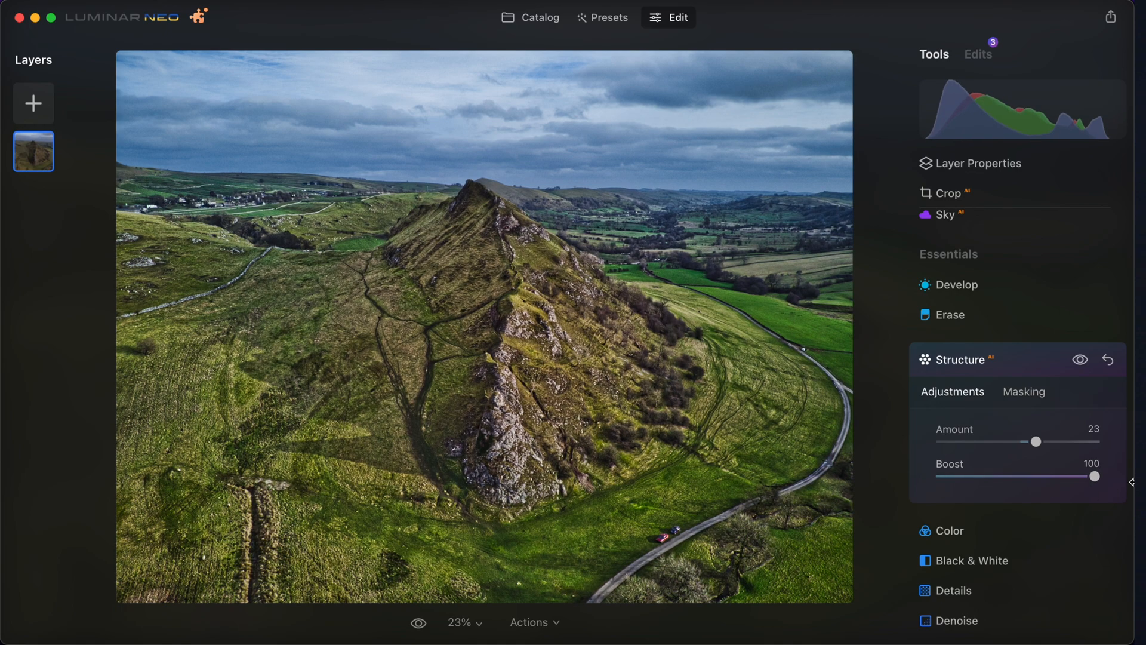
{"action": "left_click", "coordinate": [621, 365]}
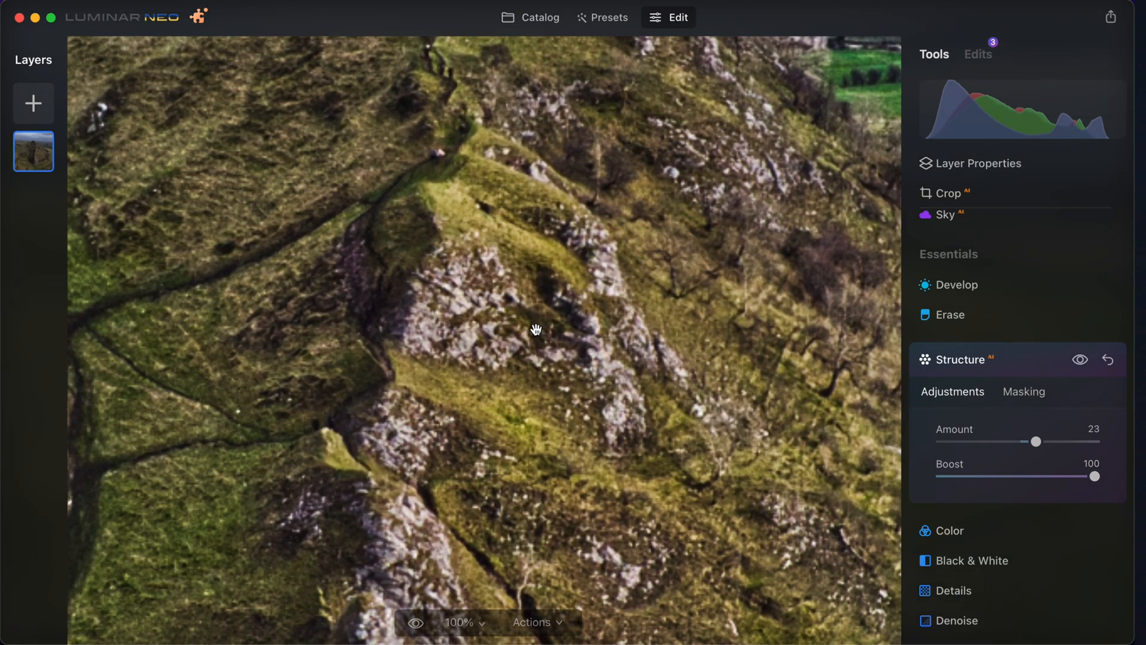
{"action": "left_click", "coordinate": [537, 329]}
{"action": "left_click_drag", "start_coordinate": [1095, 476], "coordinate": [862, 474]}
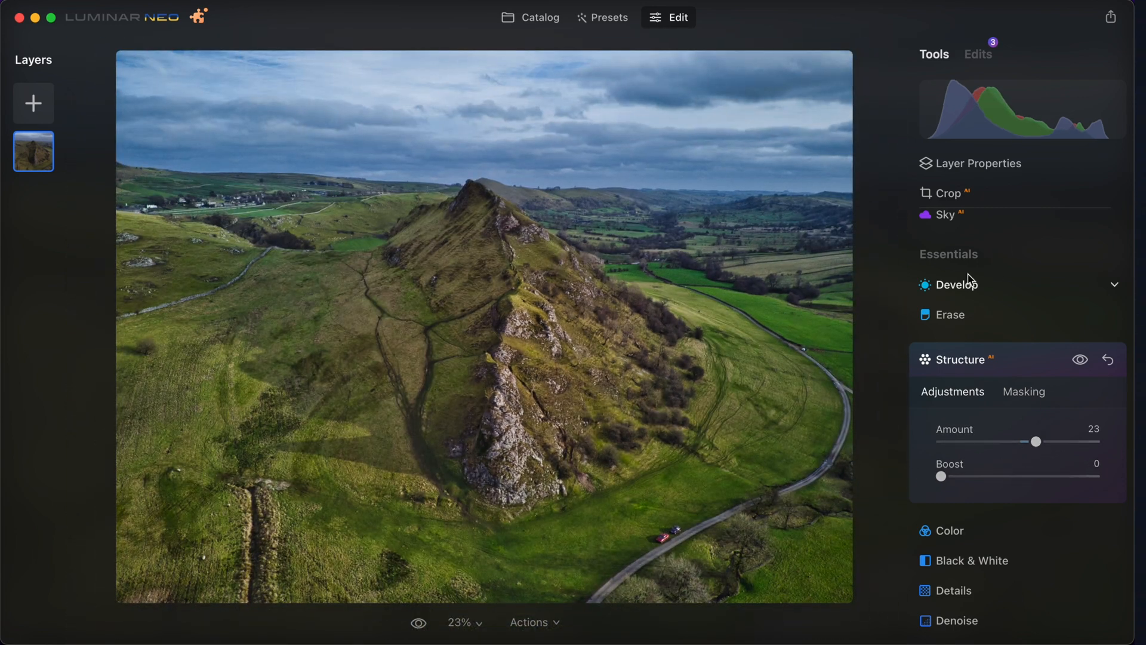
- Review the Color and Develop RAW adjustments in the list of applied edits
{"action": "left_click", "coordinate": [986, 54]}
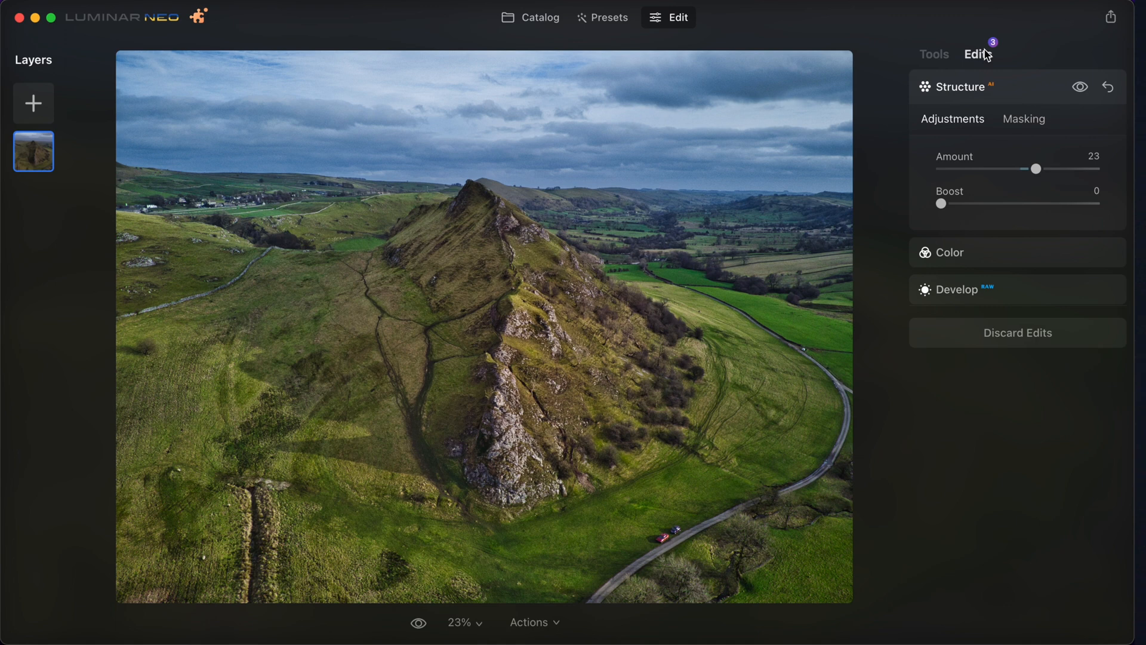
{"action": "left_click", "coordinate": [991, 252]}
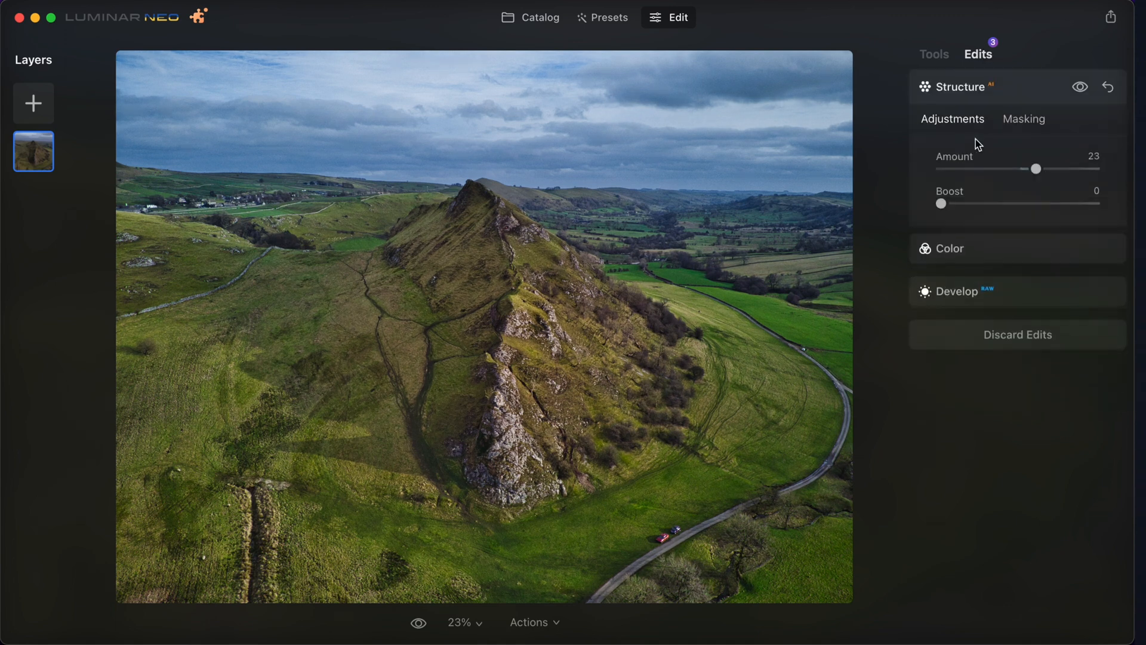
{"action": "left_click", "coordinate": [998, 295]}
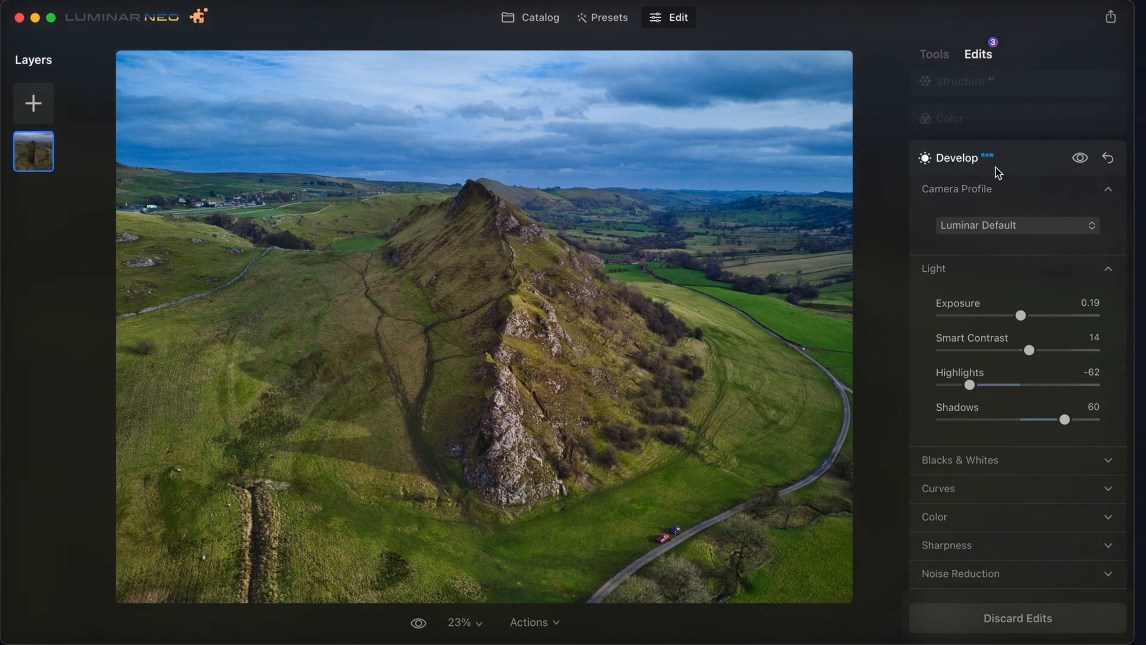
- Return to the tools and examine the Light and Blacks & Whites settings of a fresh Develop adjustment
{"action": "left_click", "coordinate": [937, 50]}
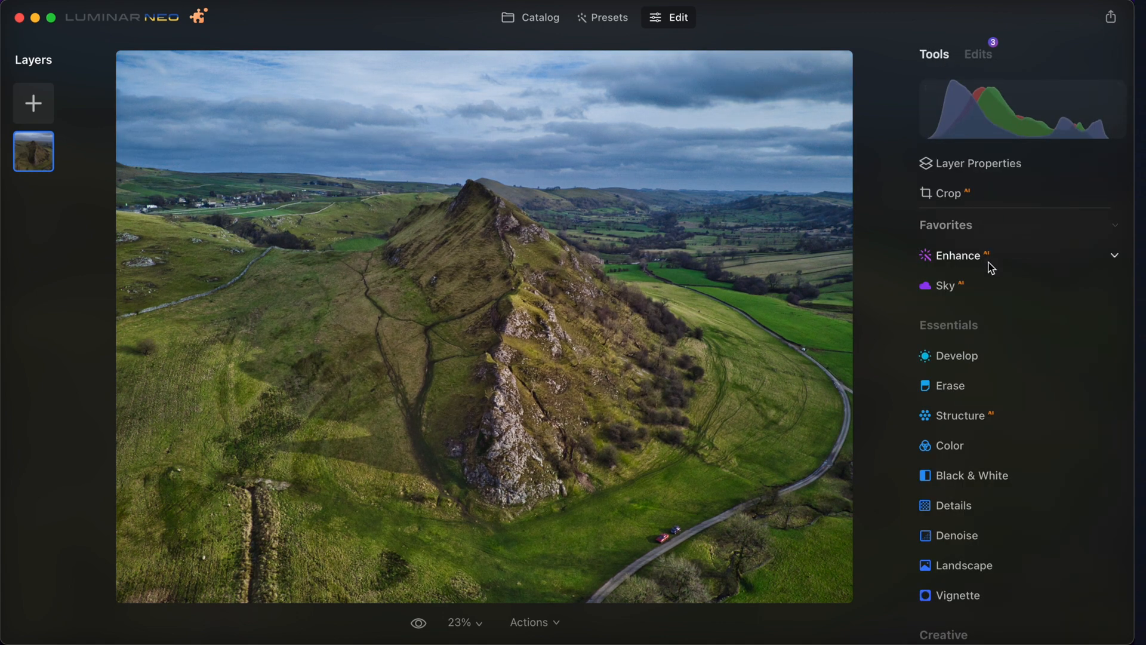
{"action": "left_click", "coordinate": [981, 357]}
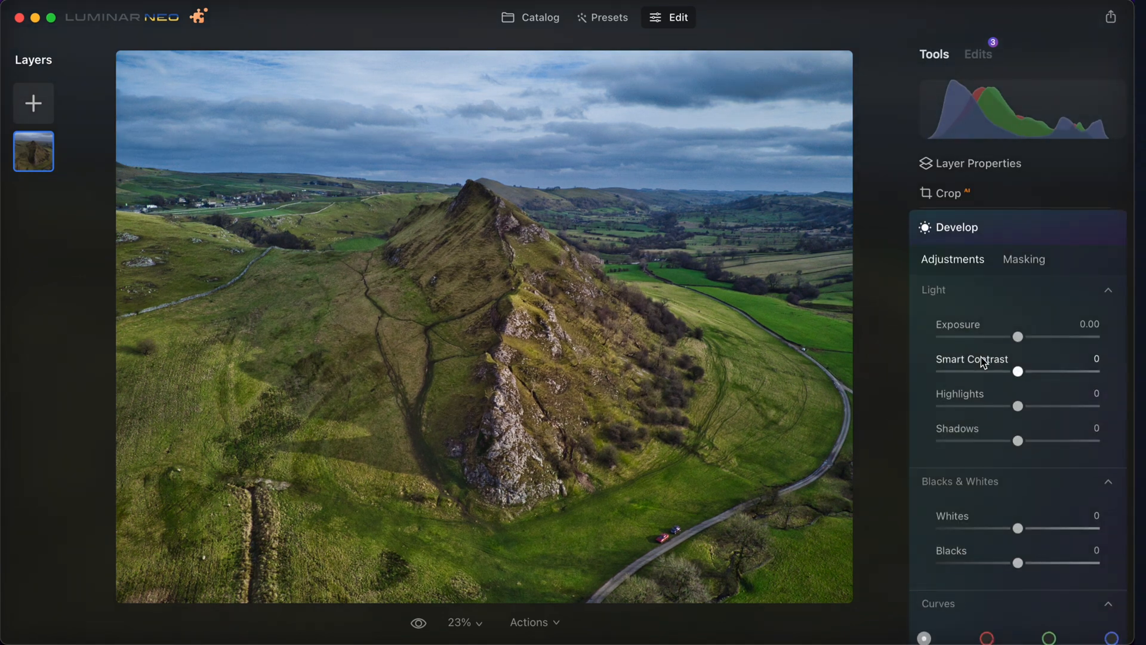
{"action": "scroll", "coordinate": [983, 361], "scroll_direction": "down", "scroll_amount": 3}
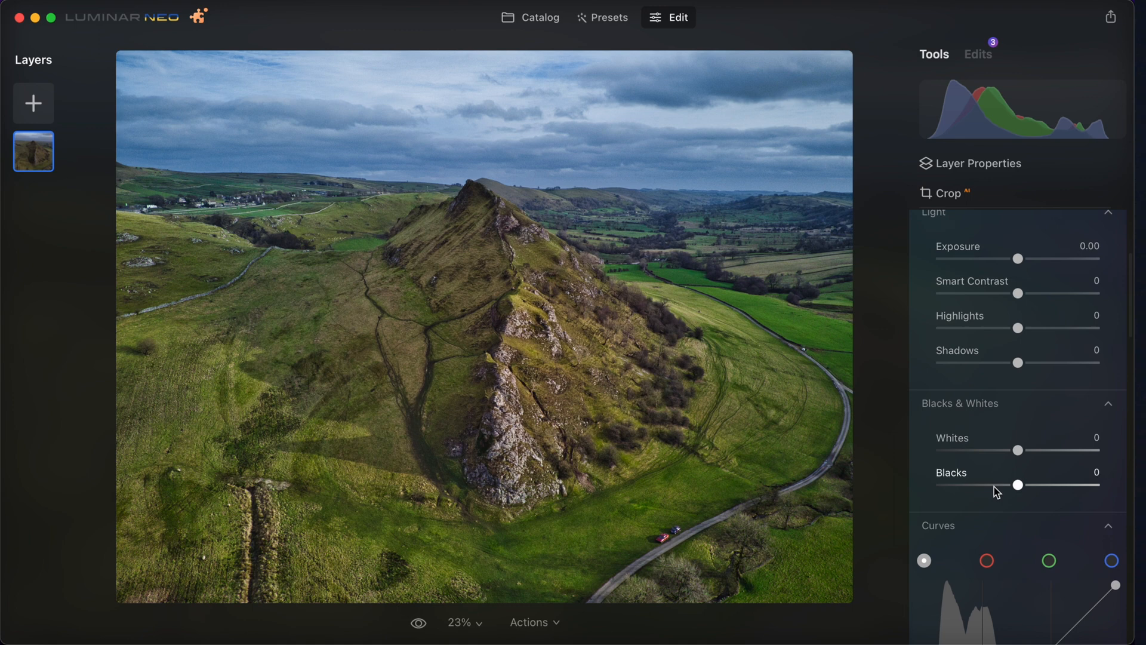
{"action": "scroll", "coordinate": [1036, 364], "scroll_direction": "up", "scroll_amount": 5}
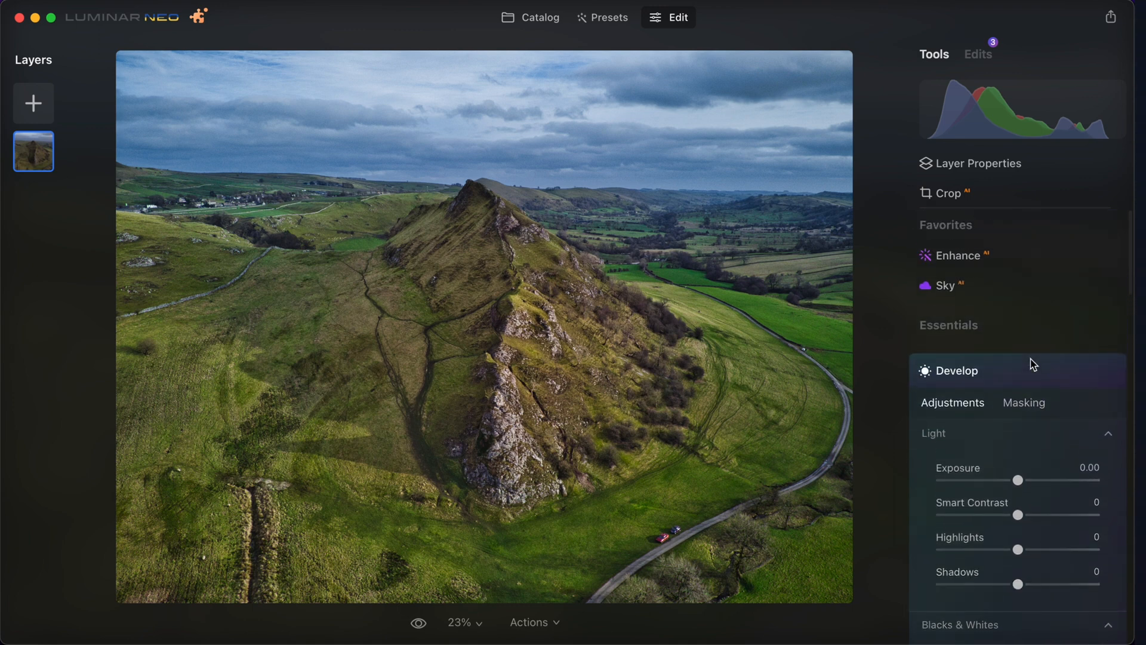
{"action": "scroll", "coordinate": [1026, 450], "scroll_direction": "down", "scroll_amount": 3}
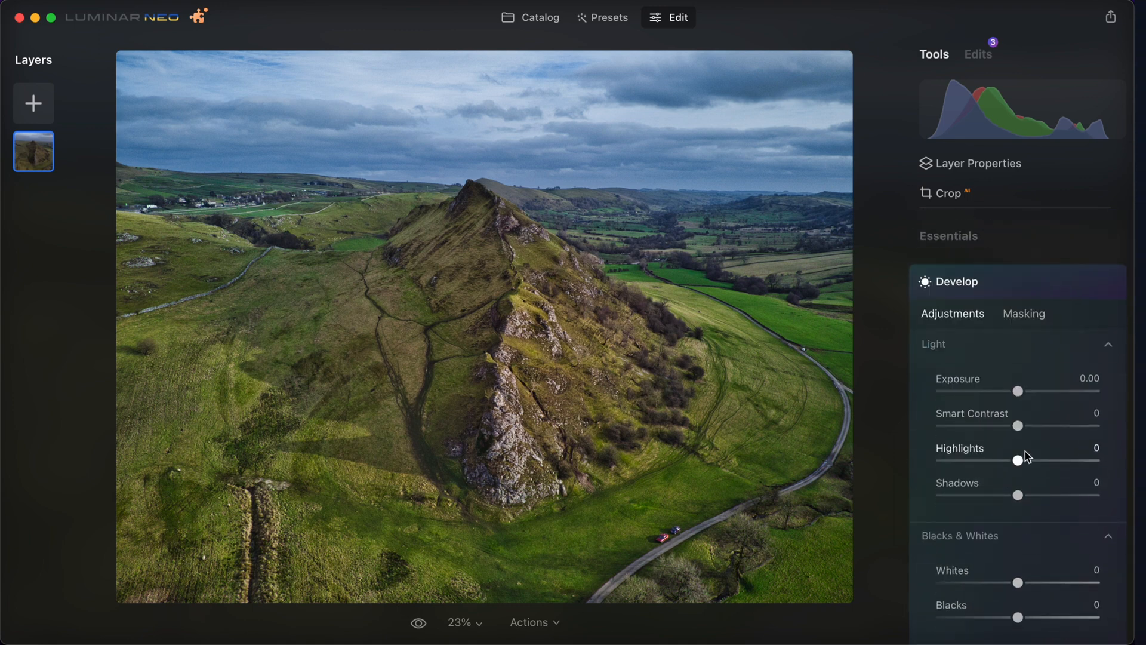
{"action": "scroll", "coordinate": [982, 546], "scroll_direction": "up", "scroll_amount": 2}
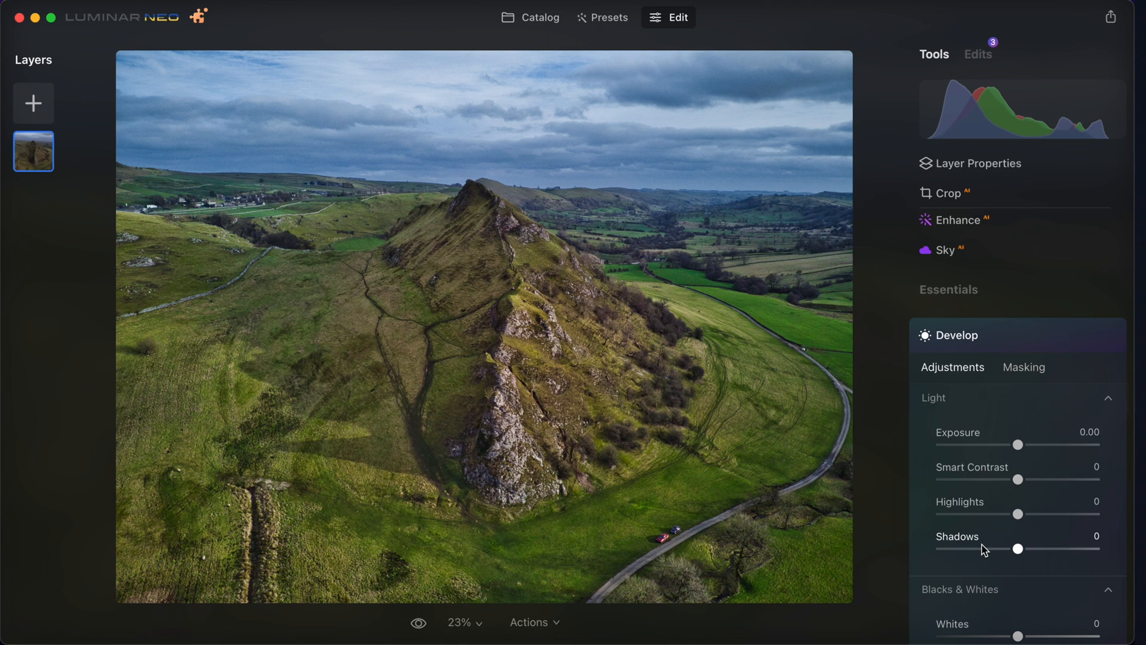
- Reopen the applied Develop RAW edit and review its adjustment sections
{"action": "left_click", "coordinate": [986, 60]}
{"action": "left_click", "coordinate": [986, 289]}
{"action": "scroll", "coordinate": [1075, 472], "scroll_direction": "down", "scroll_amount": 2}
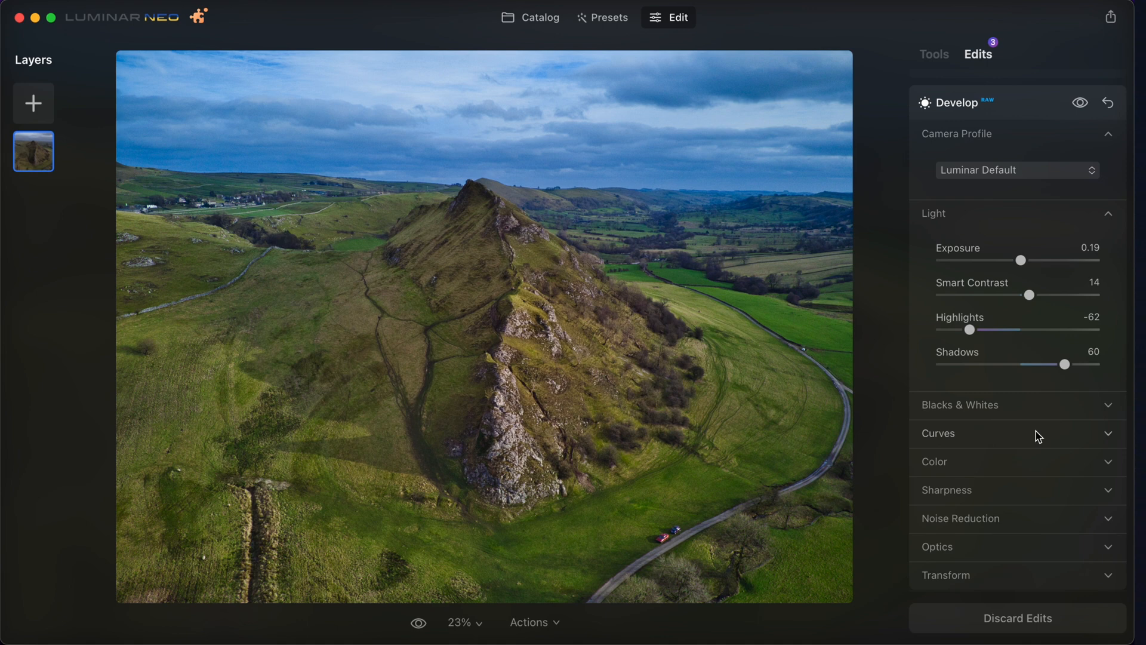
- Return to the tools and check the Color tool's adjustments and HSL settings, then collapse it
{"action": "left_click", "coordinate": [935, 55]}
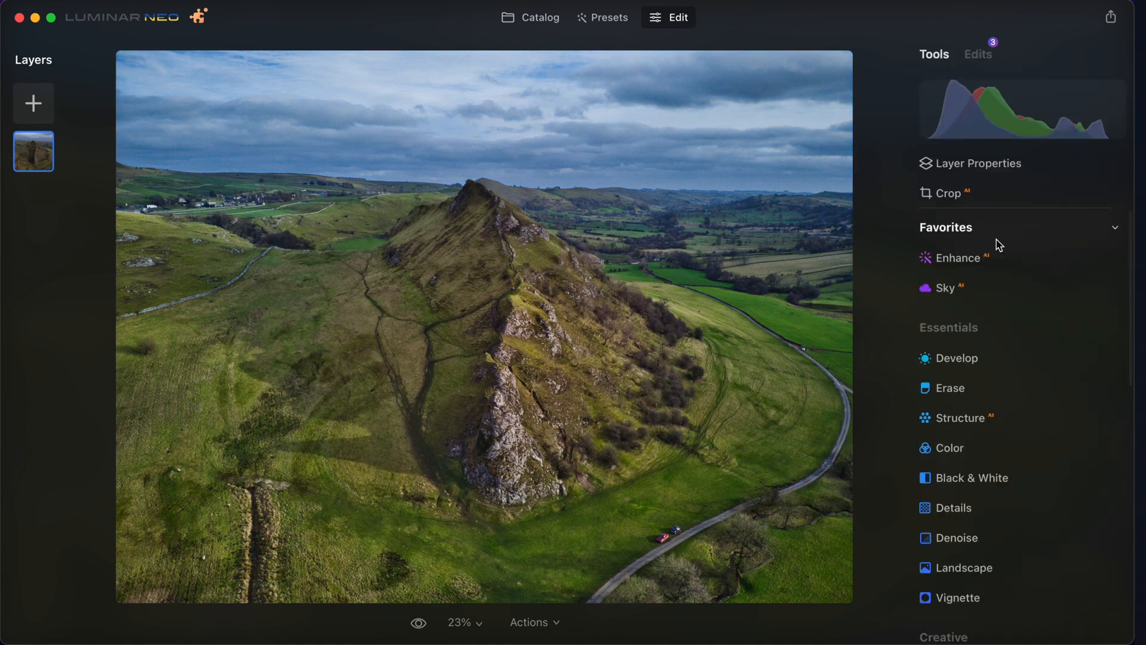
{"action": "scroll", "coordinate": [983, 325], "scroll_direction": "down", "scroll_amount": 3}
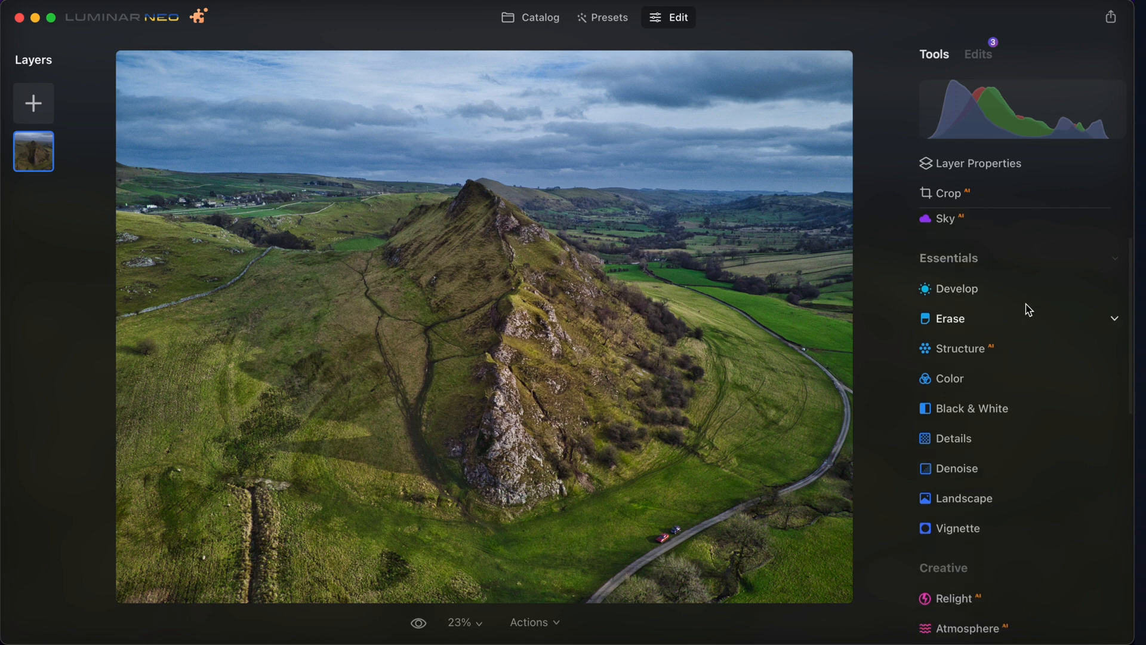
{"action": "left_click", "coordinate": [1015, 378]}
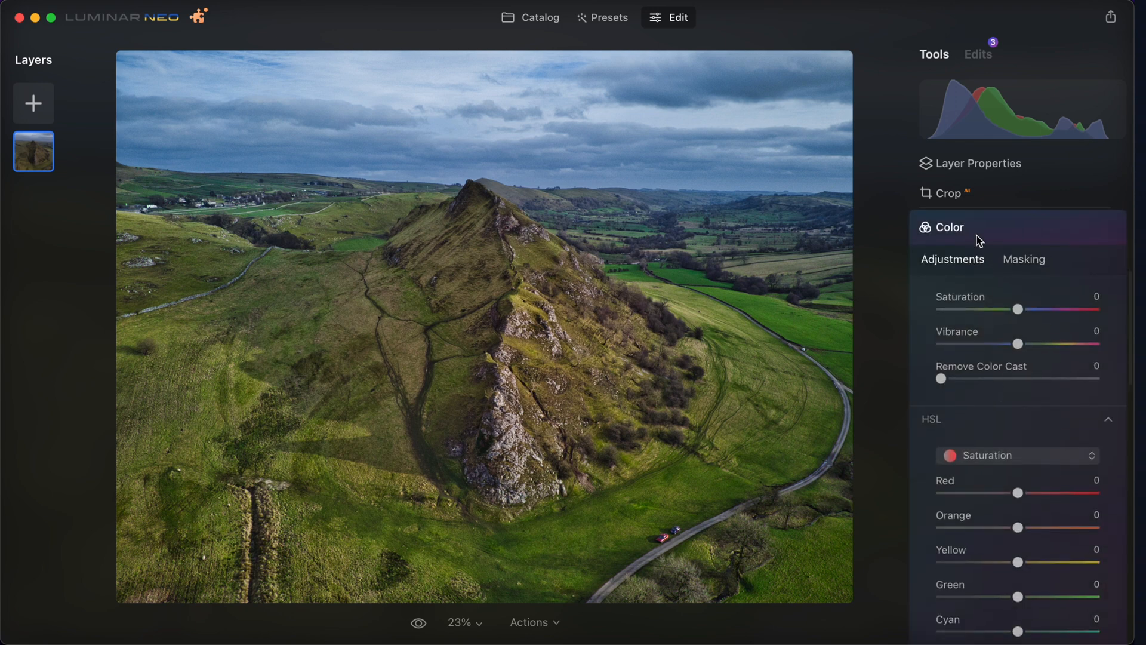
{"action": "left_click", "coordinate": [979, 236]}
{"action": "scroll", "coordinate": [1001, 364], "scroll_direction": "down", "scroll_amount": 1}
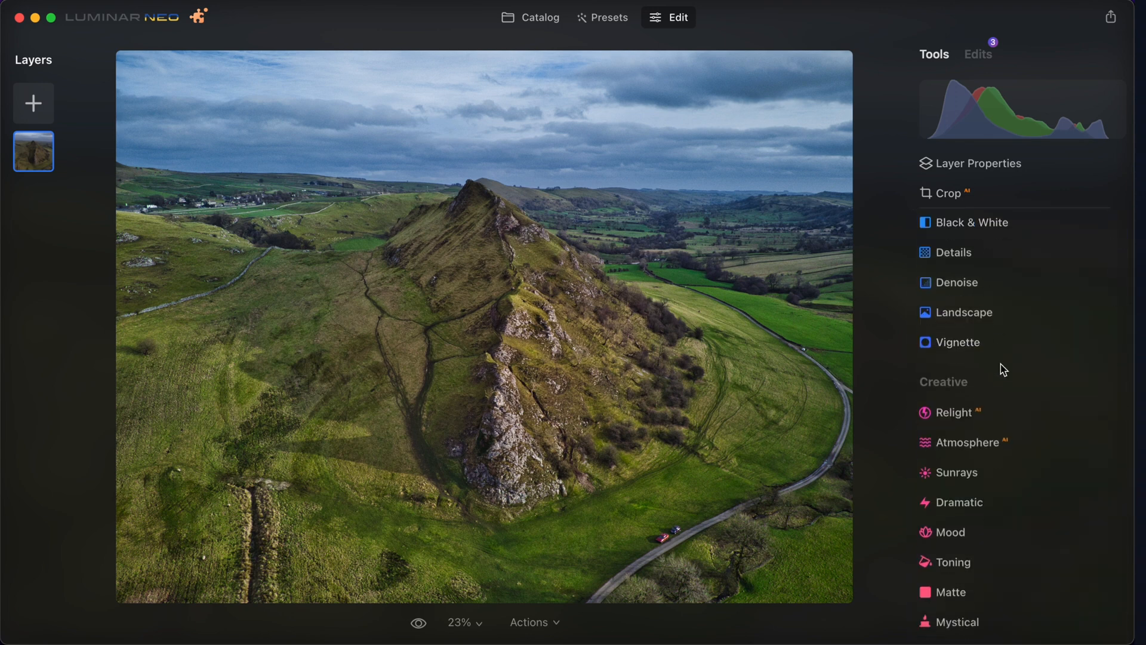
- Look at the Relight AI tool, then open Atmosphere AI and choose the Fog mode
{"action": "scroll", "coordinate": [1000, 370], "scroll_direction": "down", "scroll_amount": 5}
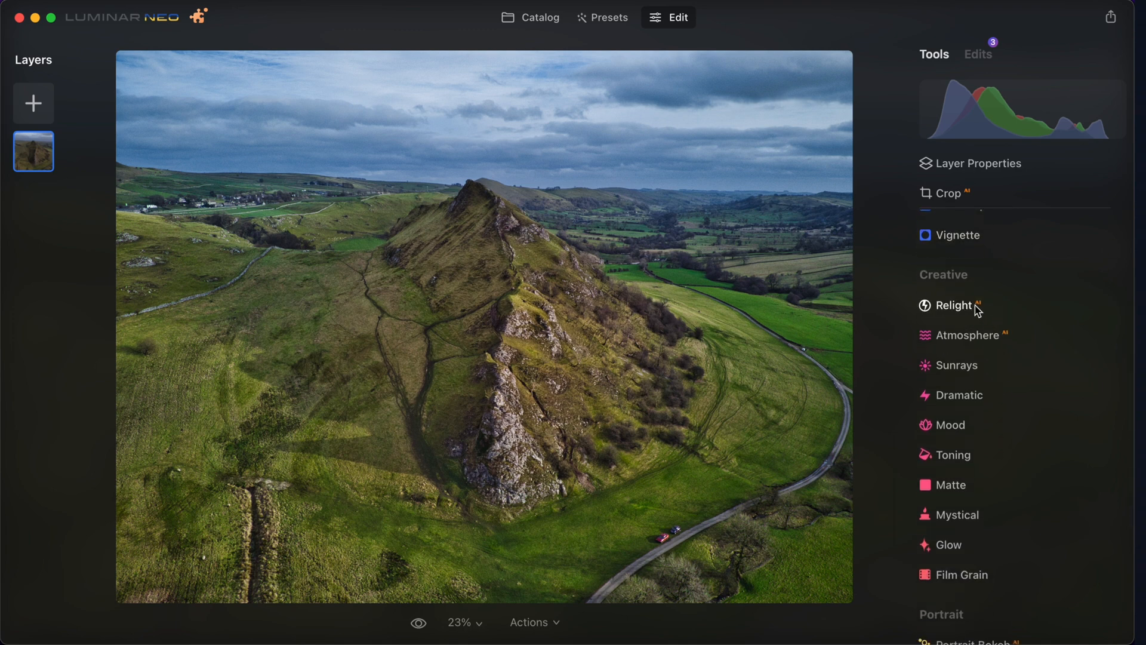
{"action": "left_click", "coordinate": [976, 305]}
{"action": "left_click", "coordinate": [969, 332]}
{"action": "left_click", "coordinate": [967, 341]}
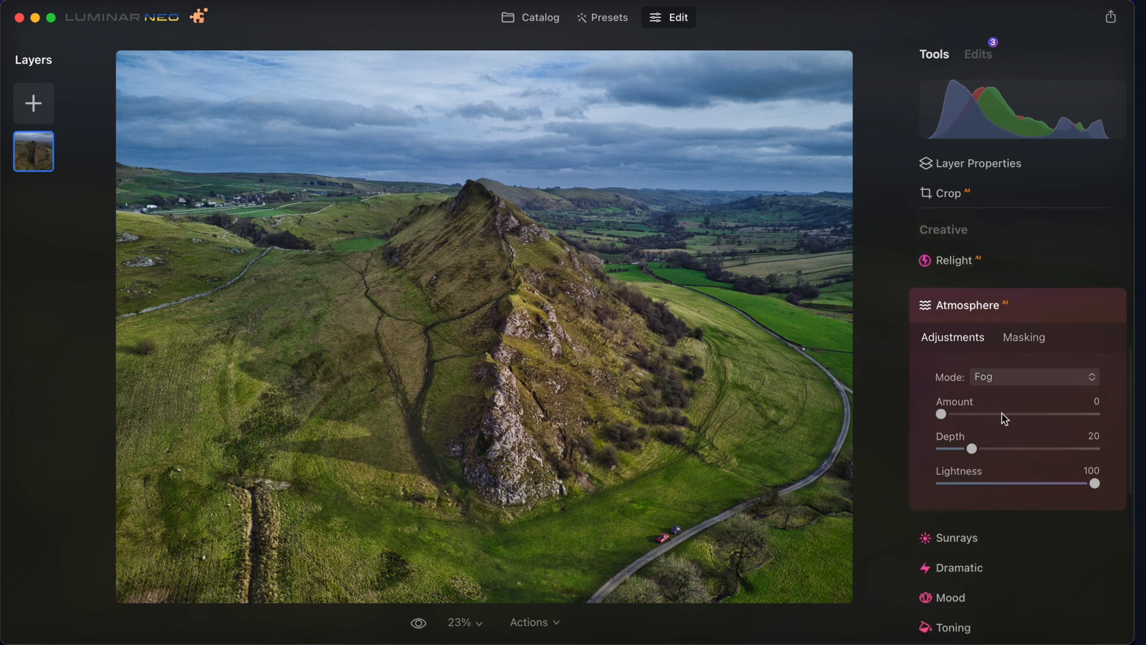
{"action": "left_click", "coordinate": [1005, 383]}
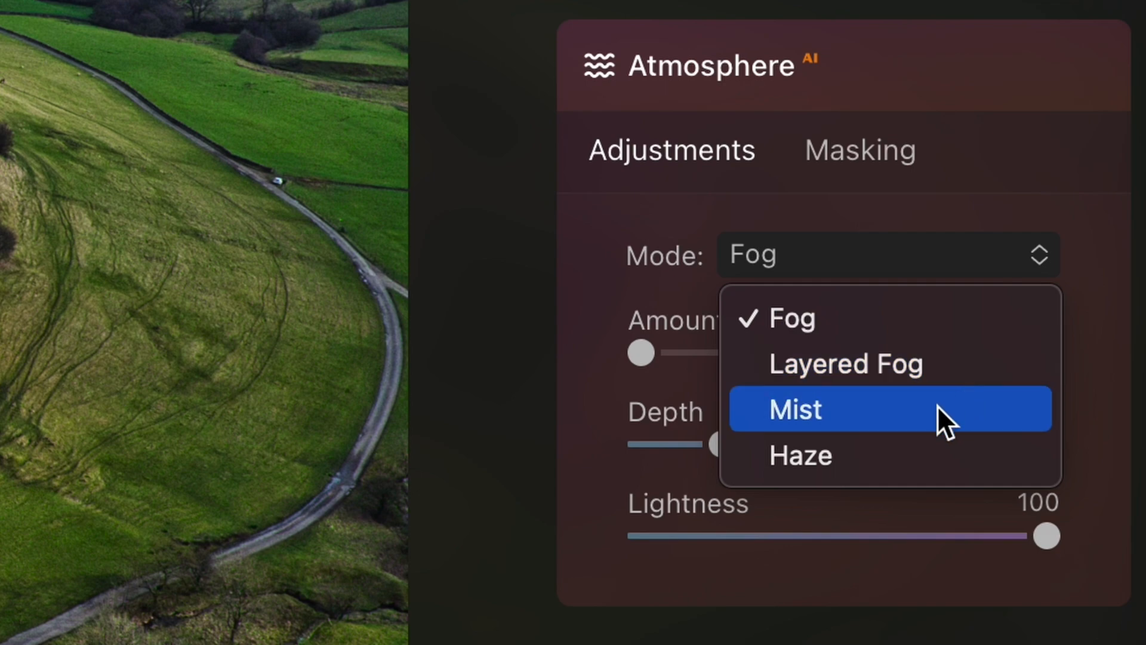
{"action": "left_click", "coordinate": [807, 320]}
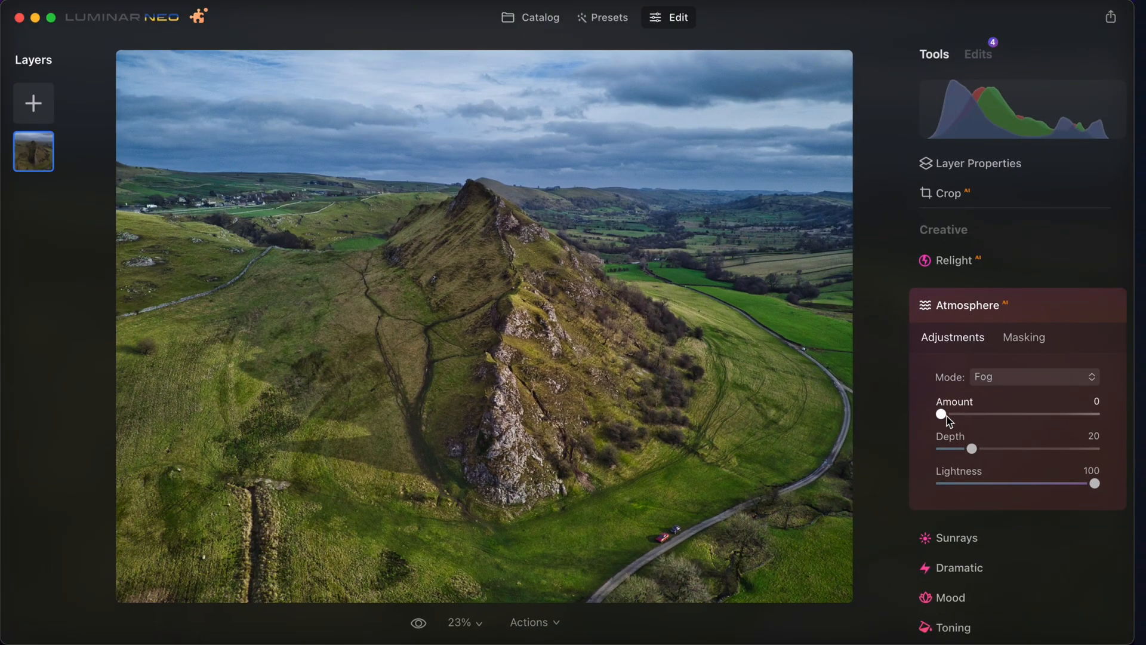
- Set the fog's Amount to 46 and Depth to 0, comparing with the original photo in between
{"action": "left_click_drag", "start_coordinate": [944, 419], "coordinate": [1023, 421]}
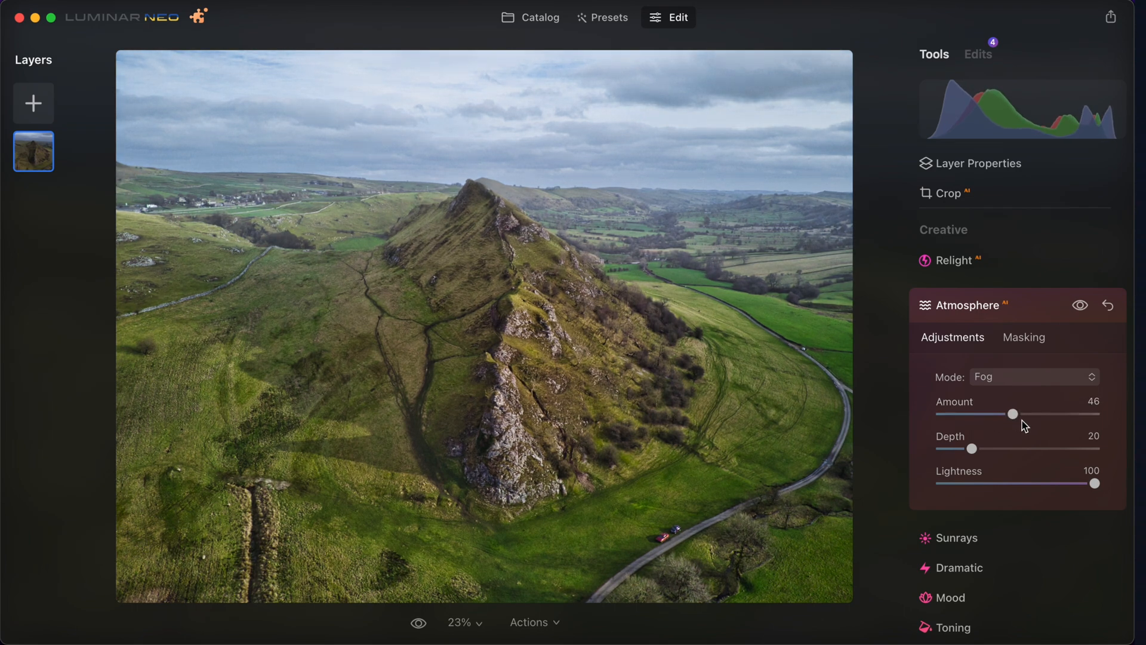
{"action": "key", "text": "backslash"}
{"action": "left_click_drag", "start_coordinate": [972, 449], "coordinate": [930, 458]}
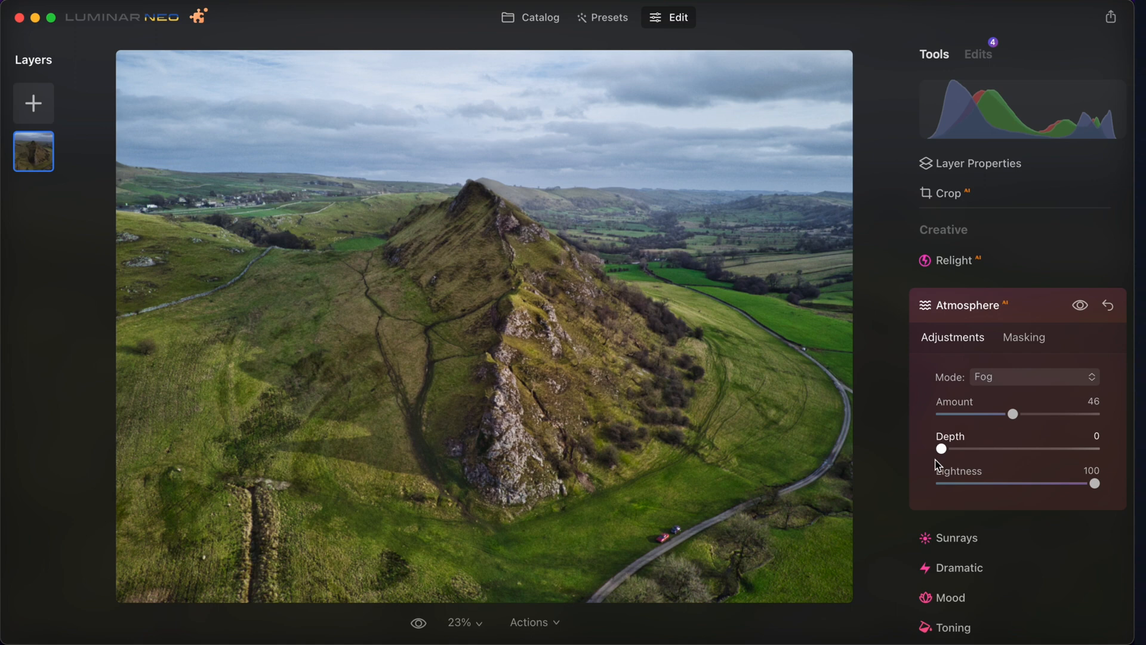
- Try the fog's Depth at its maximum, then set Depth to 10 and Amount to 37
{"action": "left_click_drag", "start_coordinate": [937, 457], "coordinate": [1130, 500]}
{"action": "left_click_drag", "start_coordinate": [1096, 457], "coordinate": [949, 458]}
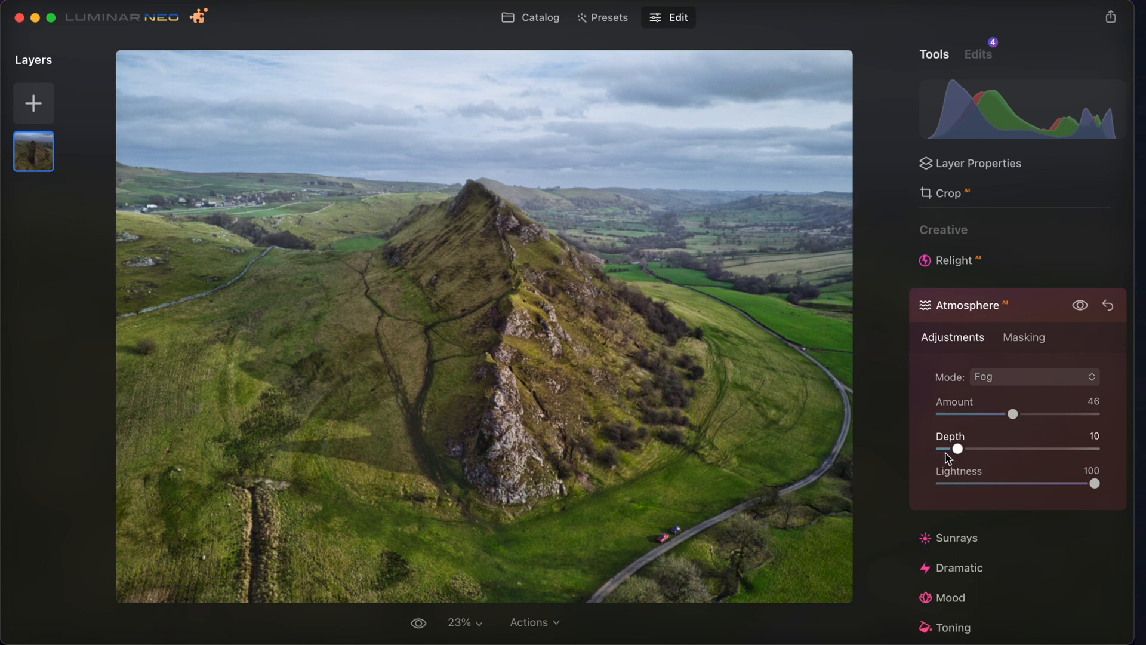
{"action": "mouse_move", "coordinate": [1016, 416]}
{"action": "left_mouse_down"}
{"action": "mouse_move", "coordinate": [934, 422]}
{"action": "mouse_move", "coordinate": [1118, 420]}
{"action": "mouse_move", "coordinate": [967, 420]}
{"action": "mouse_move", "coordinate": [1006, 421]}
{"action": "left_mouse_up"}
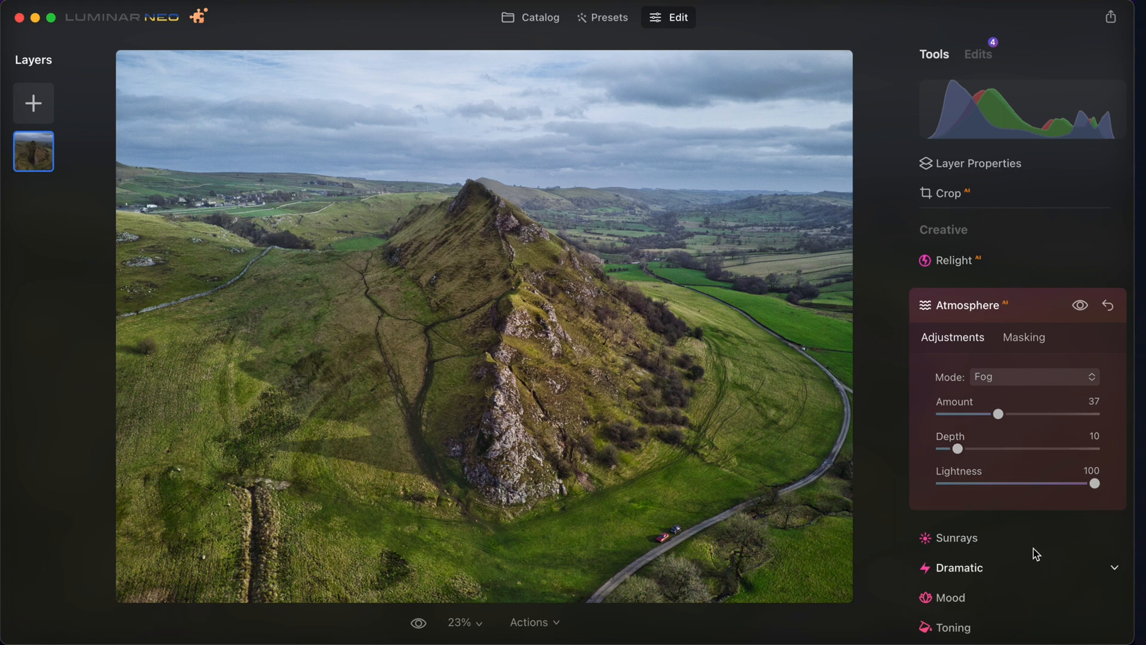
- Mask the fog with the brush, painting over the field and road in the photo's lower-right corner
{"action": "left_click", "coordinate": [1025, 337]}
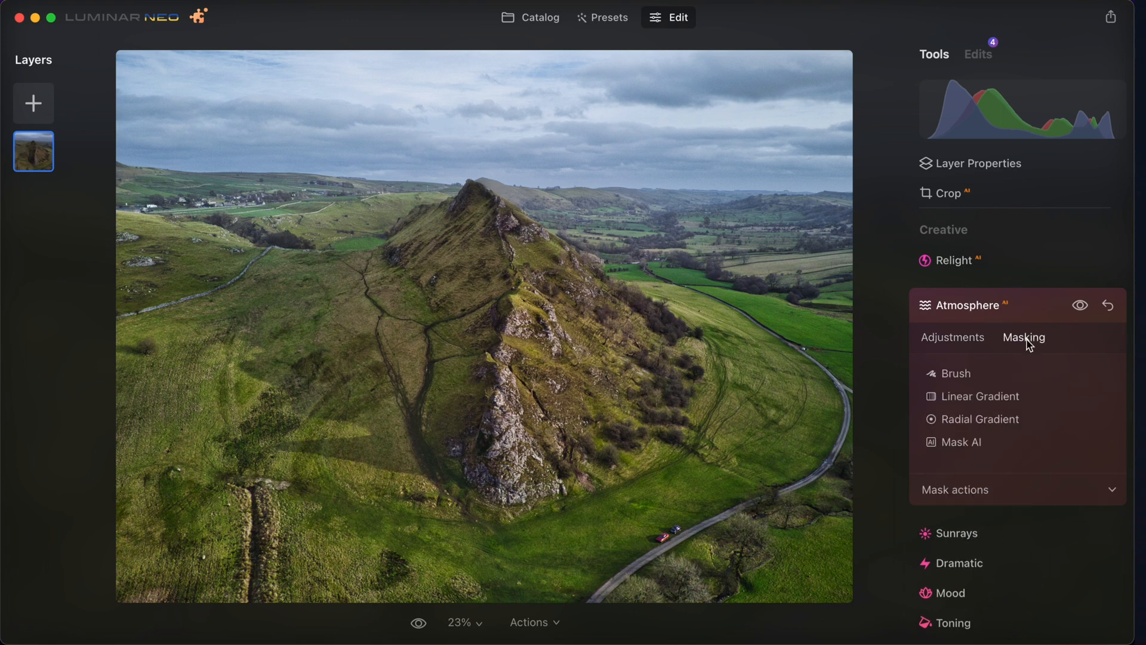
{"action": "left_click", "coordinate": [962, 375]}
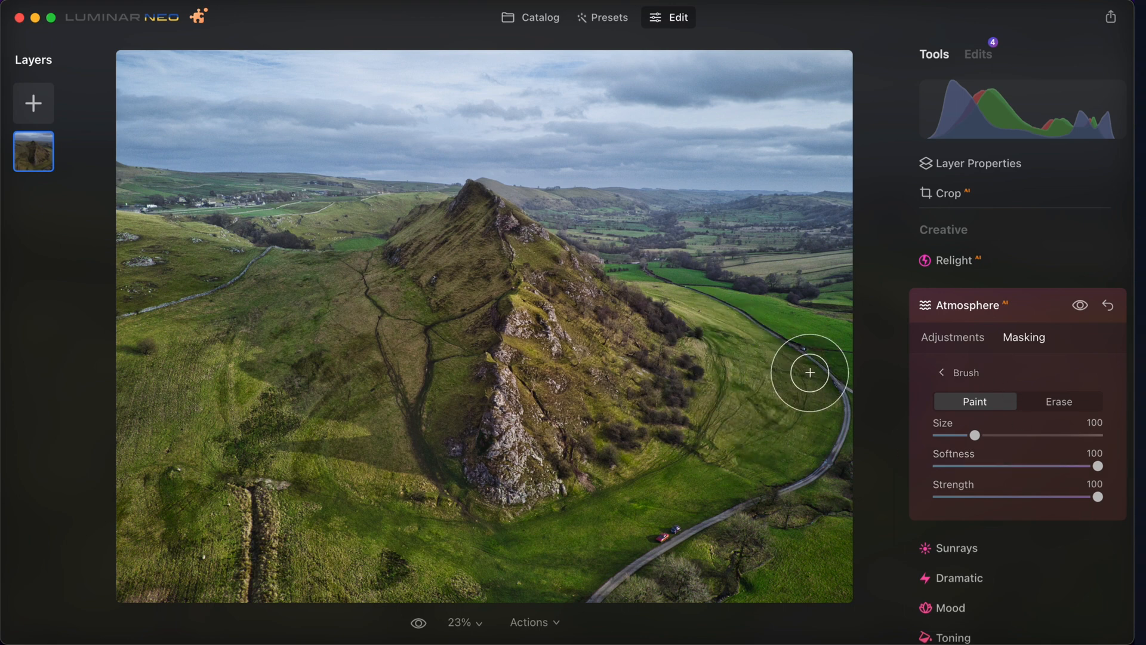
{"action": "mouse_move", "coordinate": [737, 541]}
{"action": "left_mouse_down"}
{"action": "mouse_move", "coordinate": [736, 560]}
{"action": "mouse_move", "coordinate": [775, 517]}
{"action": "mouse_move", "coordinate": [814, 537]}
{"action": "mouse_move", "coordinate": [845, 589]}
{"action": "mouse_move", "coordinate": [789, 561]}
{"action": "mouse_move", "coordinate": [789, 465]}
{"action": "mouse_move", "coordinate": [788, 501]}
{"action": "left_mouse_up"}
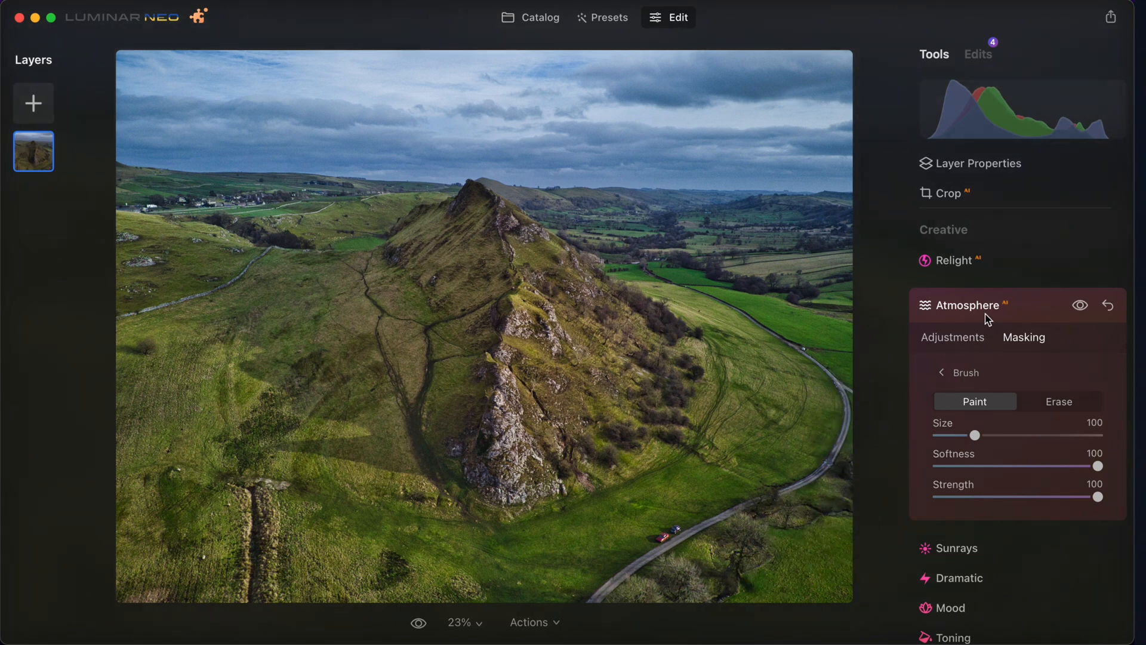
{"action": "left_click", "coordinate": [956, 345]}
{"action": "left_click", "coordinate": [1020, 337]}
{"action": "mouse_move", "coordinate": [764, 541]}
{"action": "left_mouse_down"}
{"action": "mouse_move", "coordinate": [796, 543]}
{"action": "mouse_move", "coordinate": [808, 563]}
{"action": "mouse_move", "coordinate": [803, 545]}
{"action": "mouse_move", "coordinate": [615, 551]}
{"action": "mouse_move", "coordinate": [671, 578]}
{"action": "mouse_move", "coordinate": [538, 555]}
{"action": "left_mouse_up"}
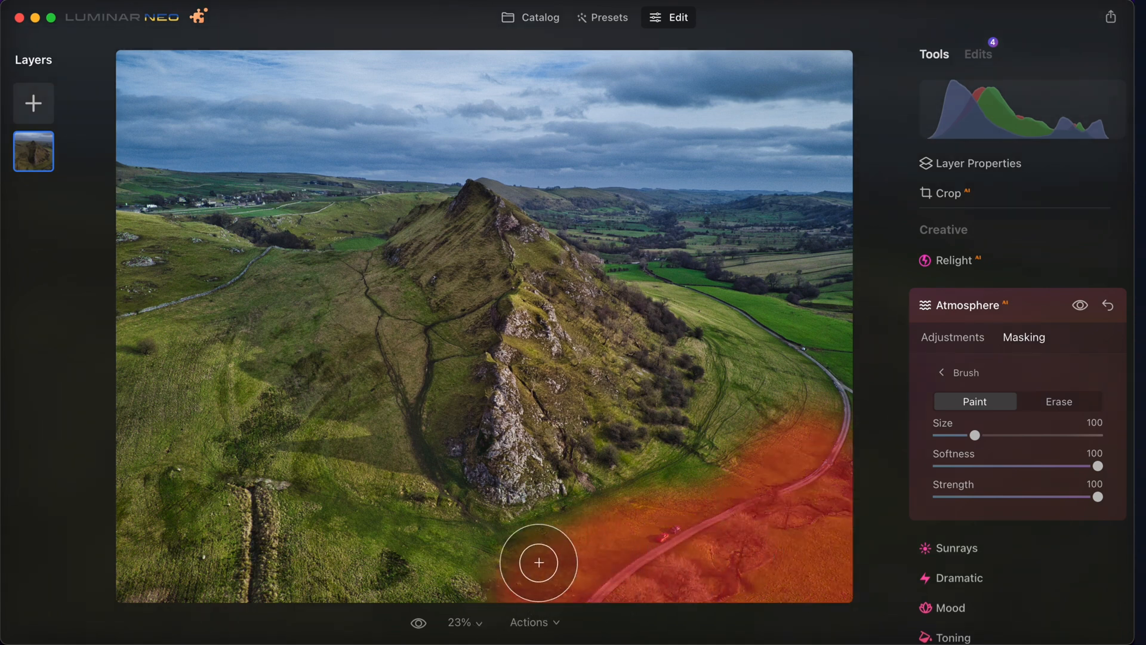
- Set the masked fog's Depth to 100 and Amount to 68, rechecking the brush mask in between
{"action": "left_click", "coordinate": [946, 337]}
{"action": "left_click_drag", "start_coordinate": [997, 412], "coordinate": [1011, 415]}
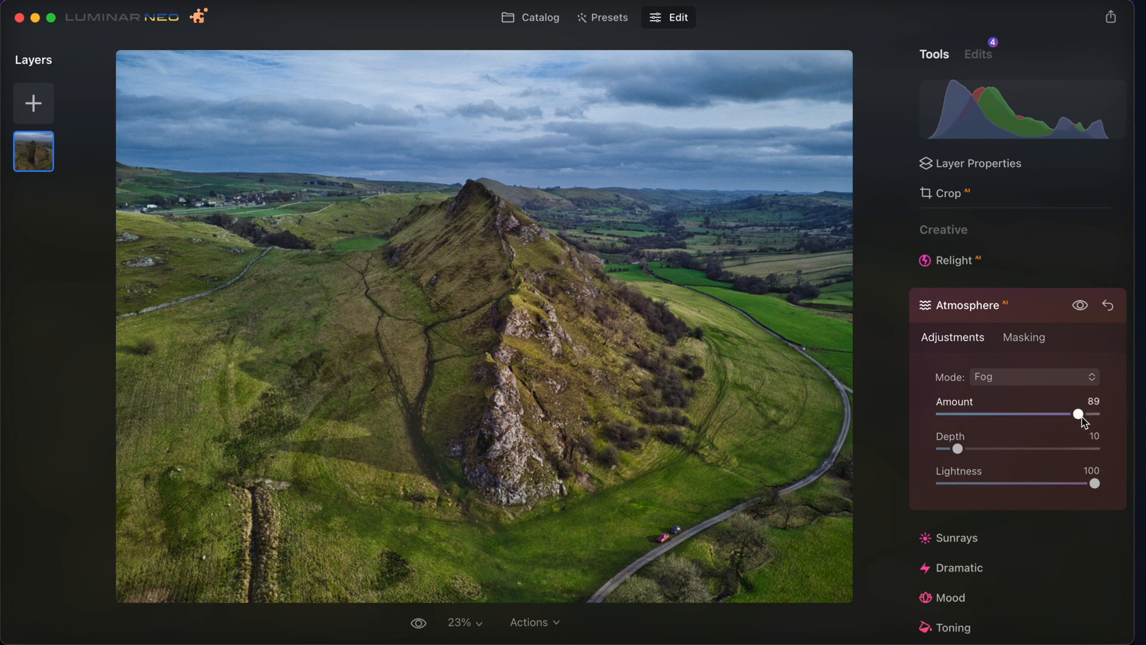
{"action": "left_click_drag", "start_coordinate": [1081, 416], "coordinate": [1101, 450]}
{"action": "left_click_drag", "start_coordinate": [968, 414], "coordinate": [1061, 418]}
{"action": "left_click", "coordinate": [1044, 341]}
{"action": "left_click", "coordinate": [968, 375]}
{"action": "left_click", "coordinate": [968, 338]}
{"action": "left_click", "coordinate": [969, 413]}
{"action": "left_click_drag", "start_coordinate": [969, 414], "coordinate": [1049, 425]}
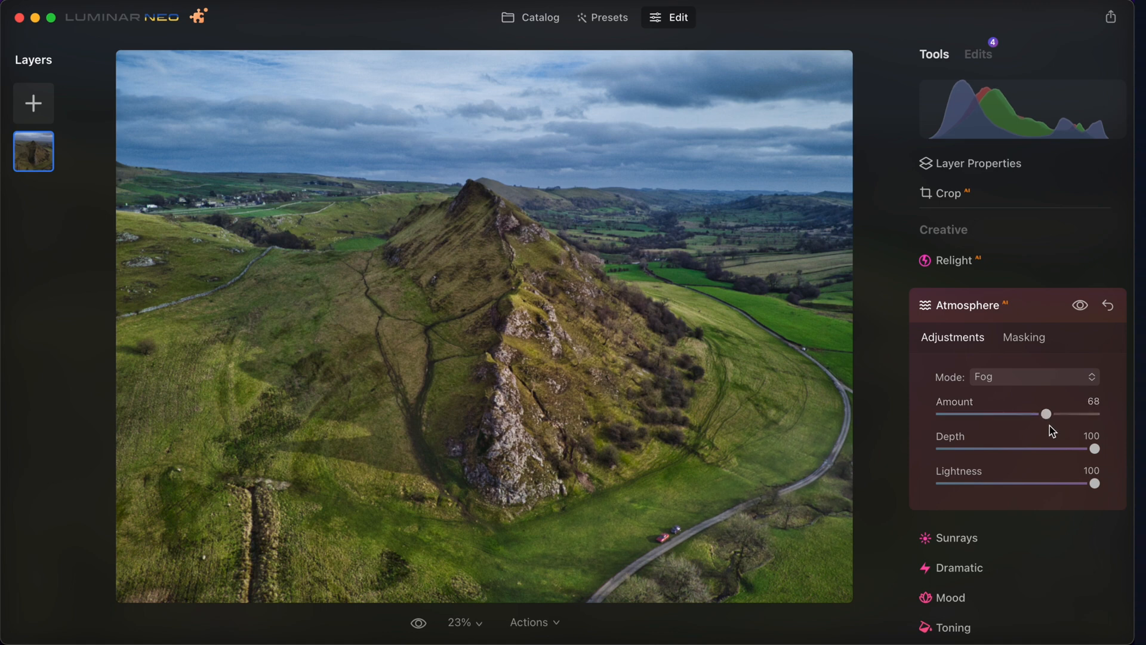
- Review the list of applied edits, then add a second Atmosphere AI fog with Amount 5
{"action": "left_click", "coordinate": [978, 54]}
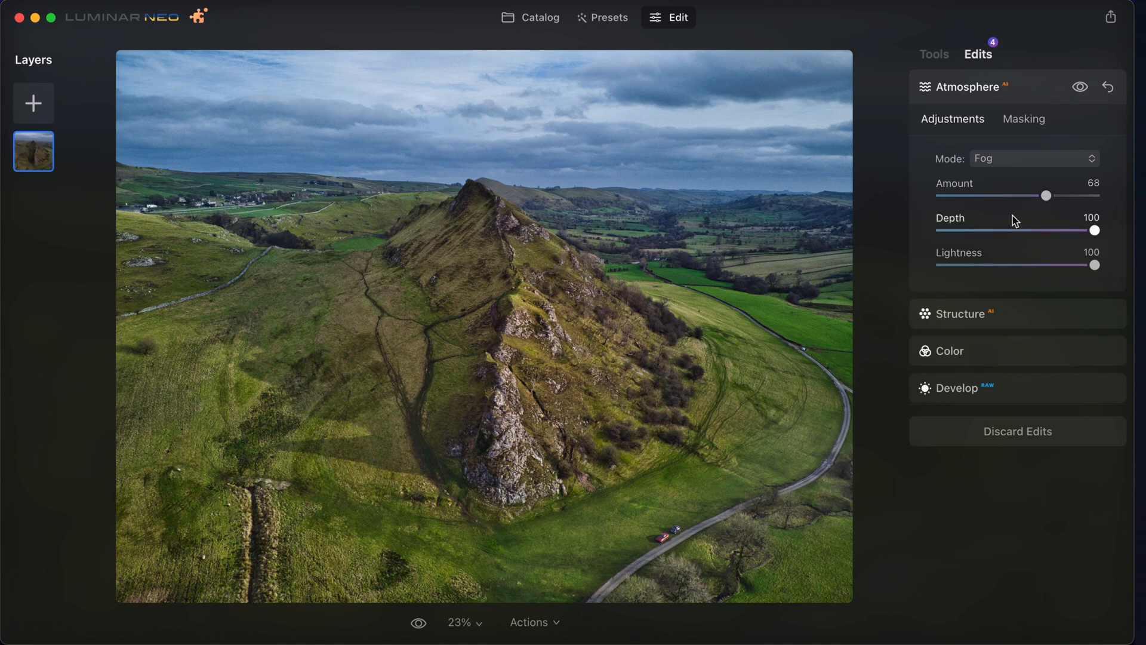
{"action": "left_click", "coordinate": [932, 55]}
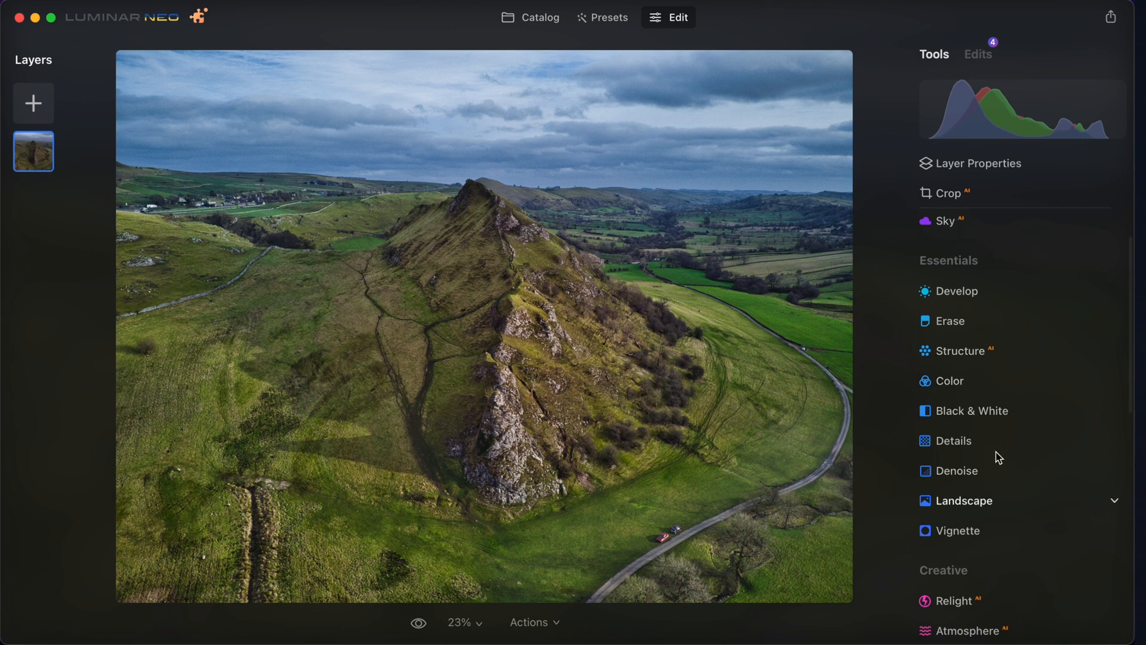
{"action": "scroll", "coordinate": [975, 364], "scroll_direction": "down", "scroll_amount": 3}
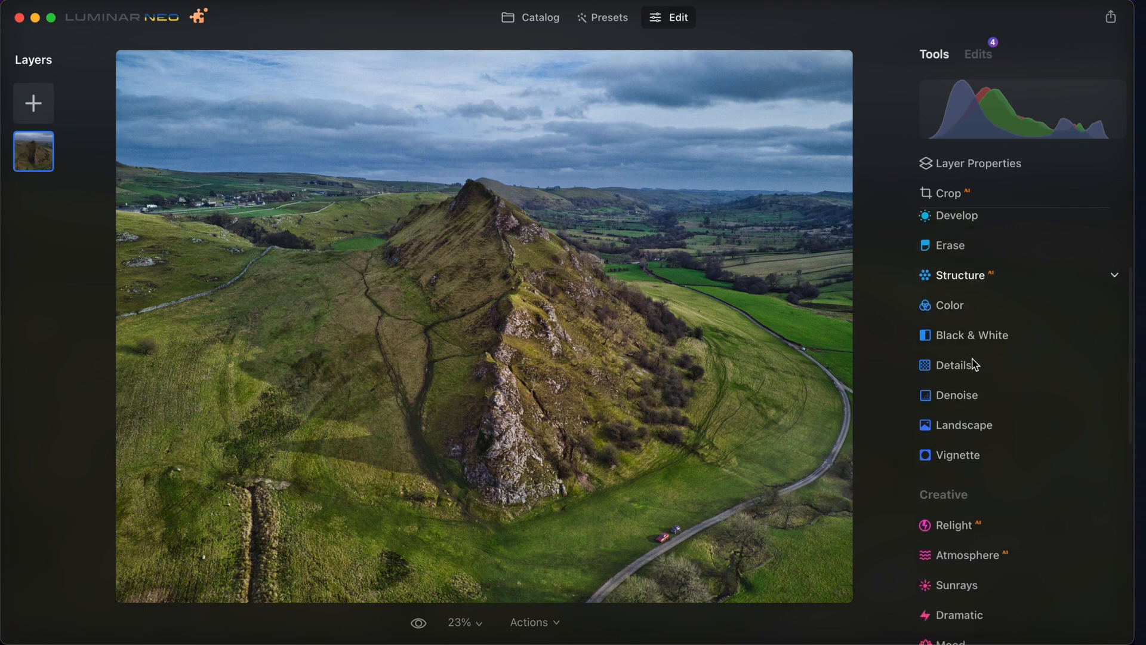
{"action": "scroll", "coordinate": [977, 514], "scroll_direction": "down", "scroll_amount": 5}
{"action": "left_click", "coordinate": [980, 430]}
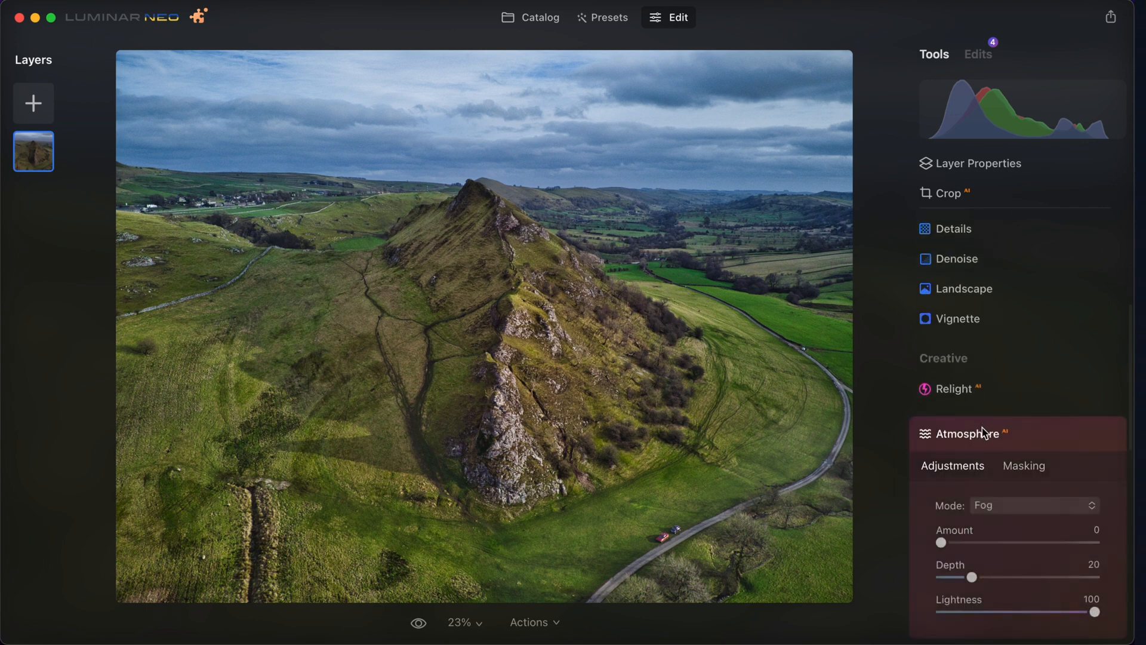
{"action": "mouse_move", "coordinate": [941, 466]}
{"action": "left_mouse_down"}
{"action": "mouse_move", "coordinate": [1051, 468]}
{"action": "mouse_move", "coordinate": [949, 472]}
{"action": "left_mouse_up"}
- Mask the second fog with a horizontal linear gradient from the photo's left edge to the hill's peak
{"action": "left_click", "coordinate": [1016, 395]}
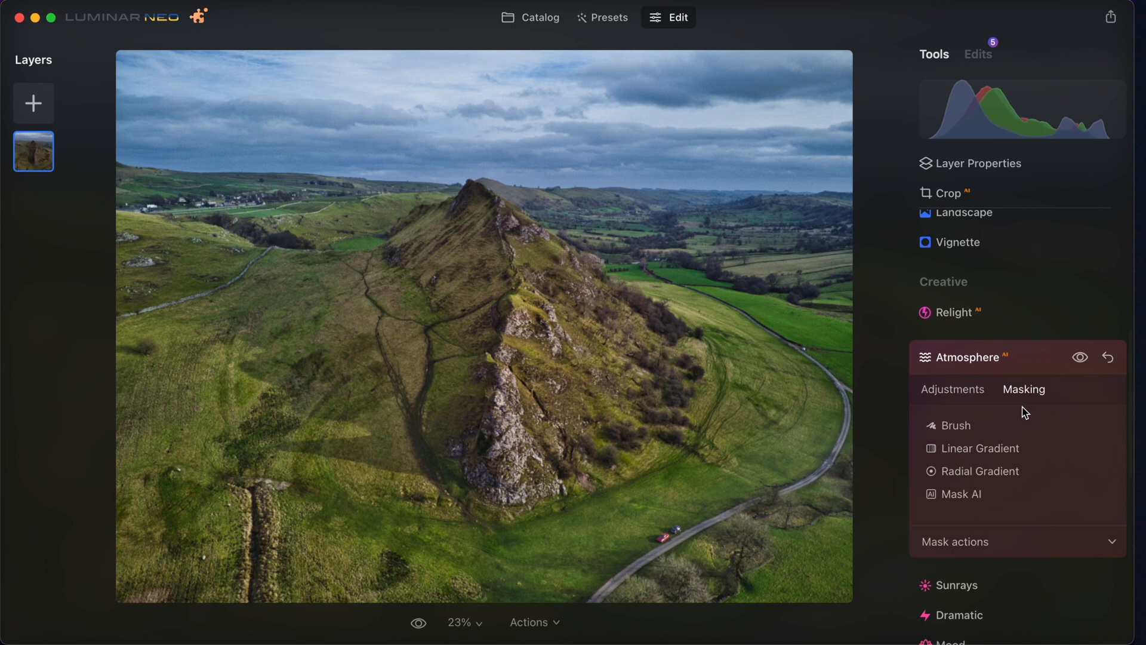
{"action": "left_click", "coordinate": [964, 454]}
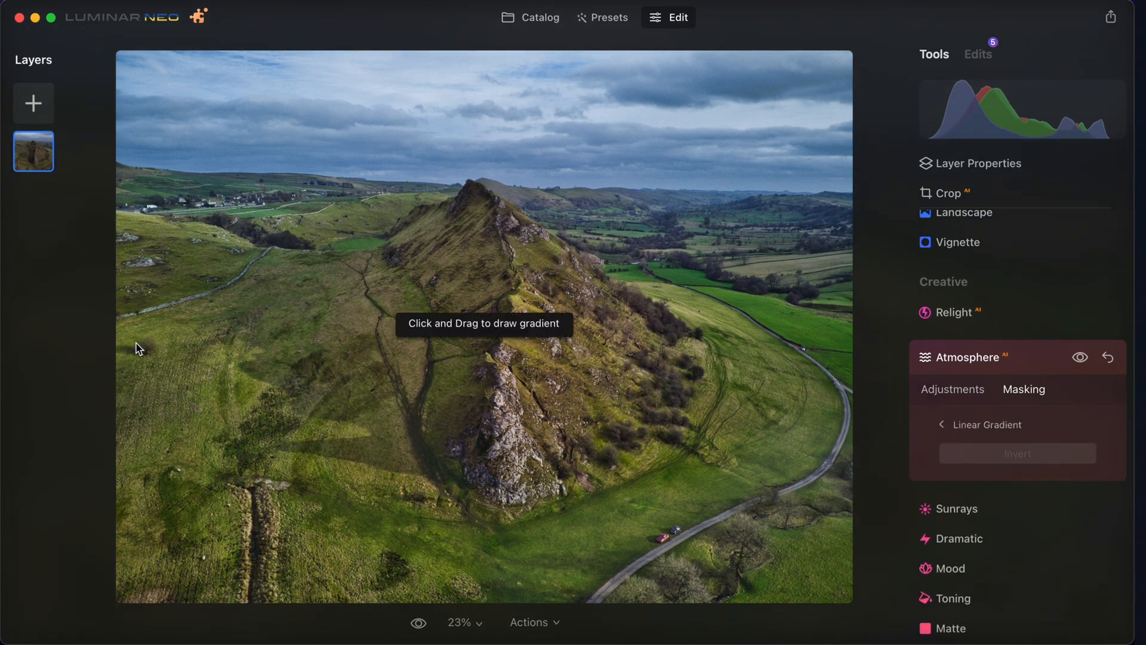
{"action": "left_click_drag", "start_coordinate": [136, 345], "coordinate": [462, 341]}
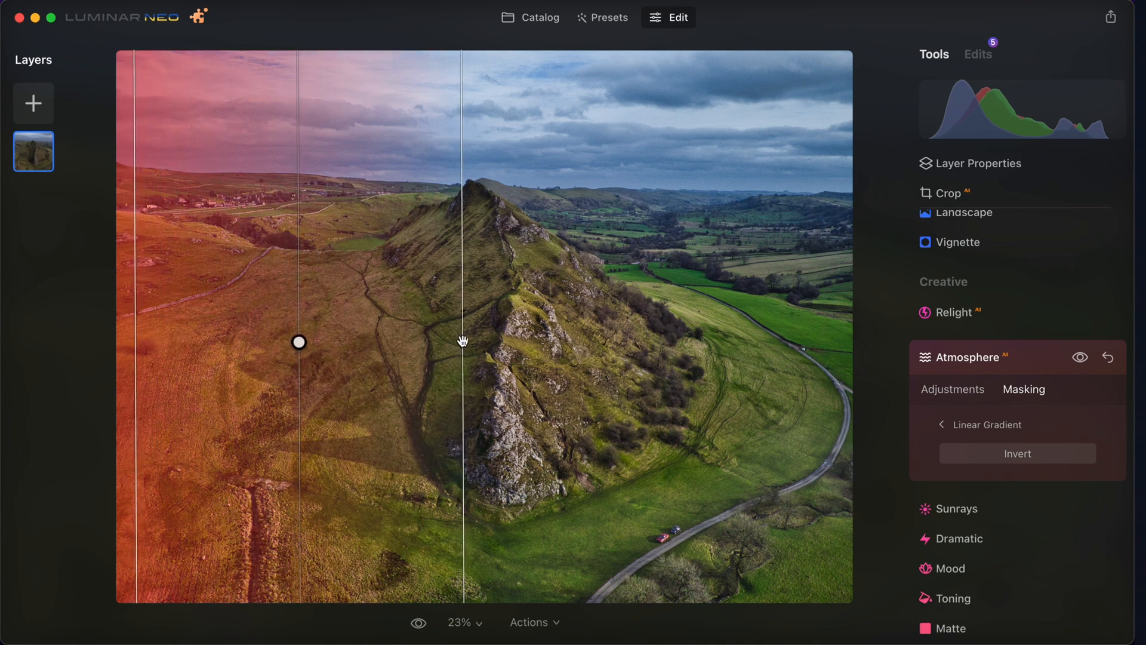
- Try different Amount and Depth levels for the gradient-masked fog, settle on Depth 19 with a low Amount, and collapse Atmosphere AI
{"action": "left_click", "coordinate": [973, 388]}
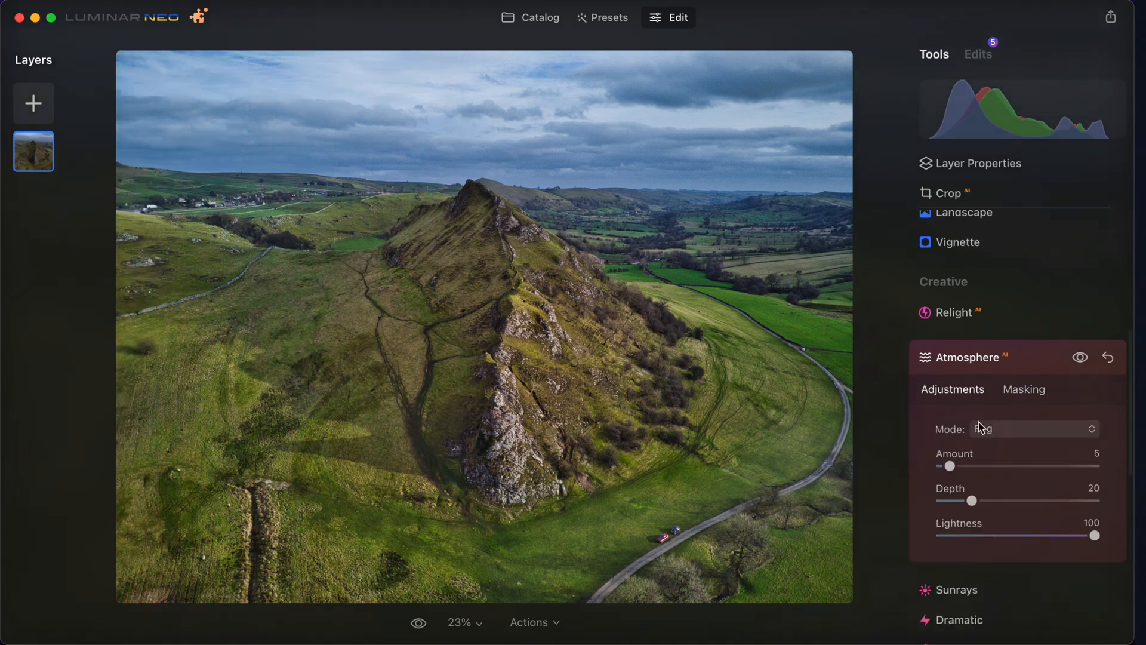
{"action": "left_click_drag", "start_coordinate": [1055, 467], "coordinate": [1023, 465]}
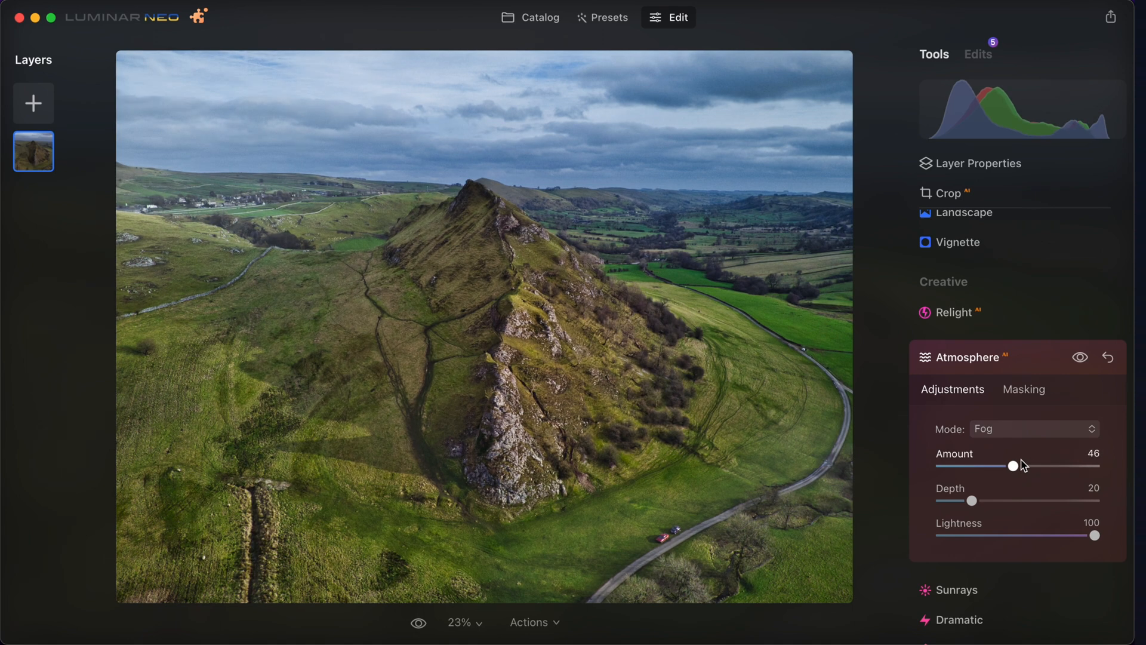
{"action": "left_click_drag", "start_coordinate": [978, 504], "coordinate": [1108, 506]}
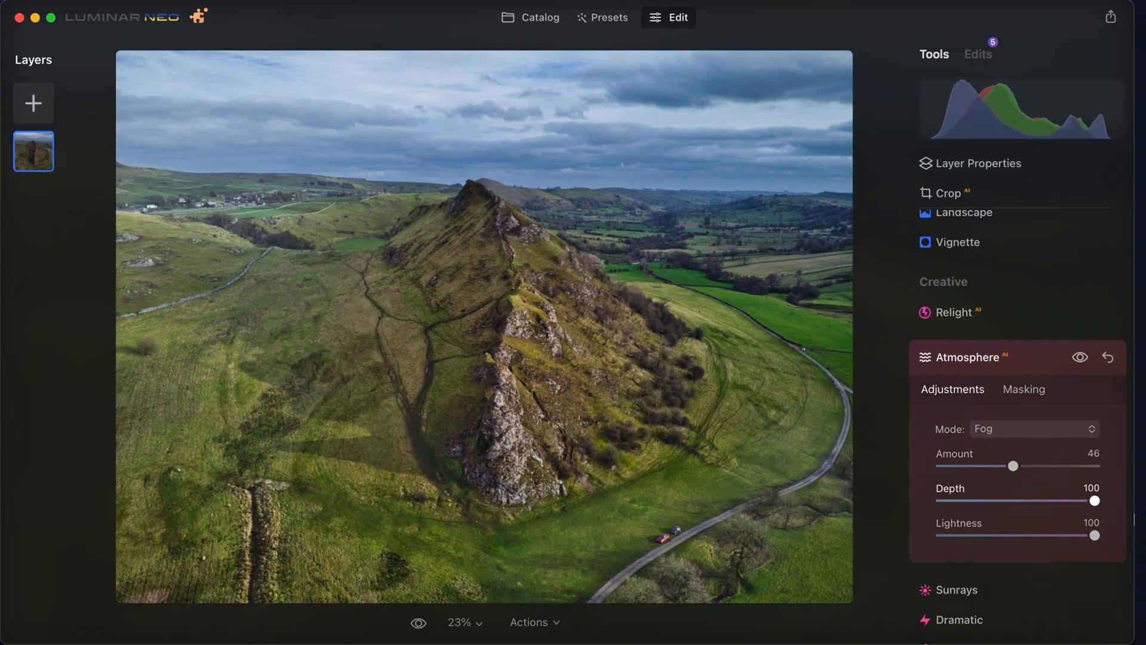
{"action": "left_click_drag", "start_coordinate": [1036, 472], "coordinate": [1131, 476]}
{"action": "left_click_drag", "start_coordinate": [1072, 512], "coordinate": [894, 464]}
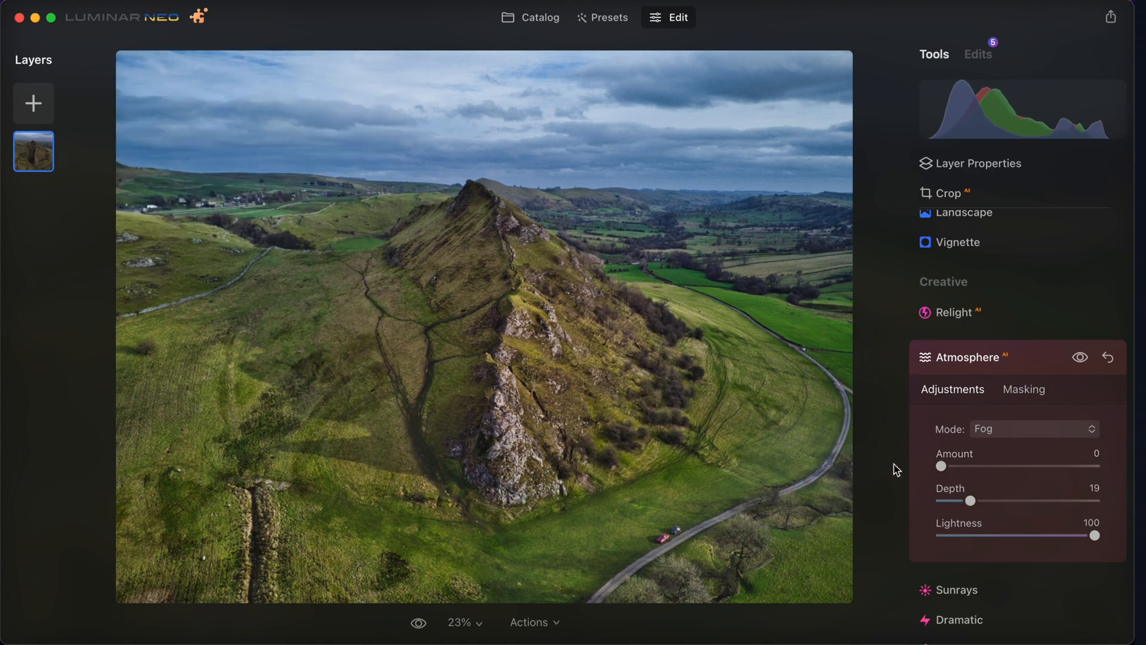
{"action": "left_click_drag", "start_coordinate": [967, 466], "coordinate": [989, 467]}
{"action": "left_click", "coordinate": [971, 365]}
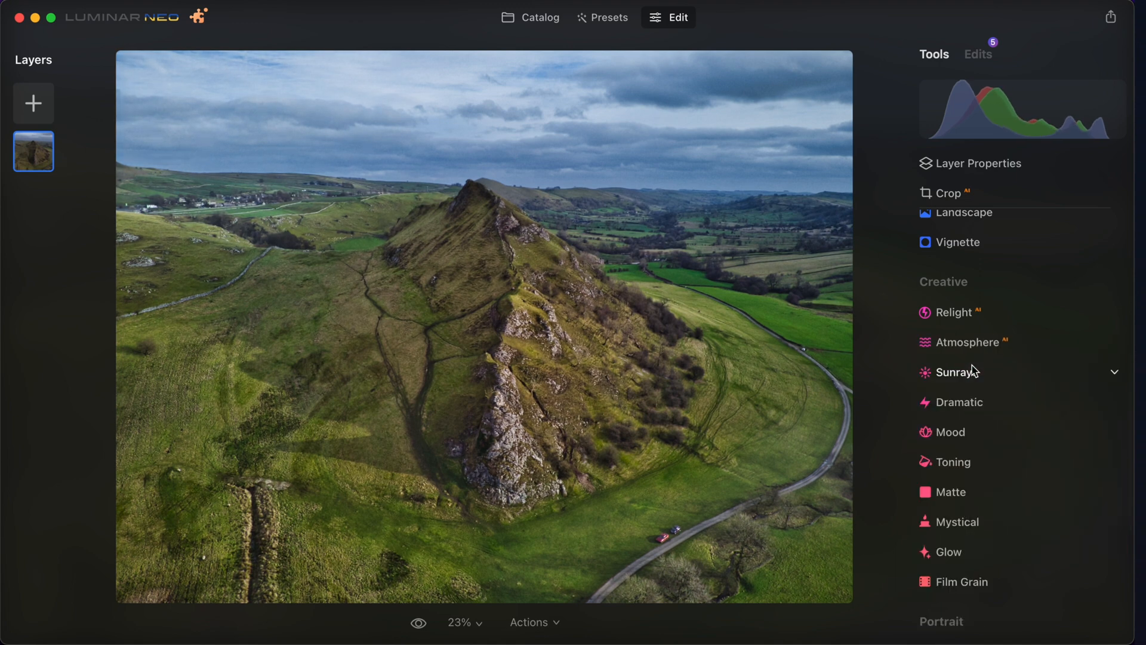
- Add Sunrays with Amount 6, Sunrays Length 100 and Penetration 38
{"action": "left_click", "coordinate": [976, 371]}
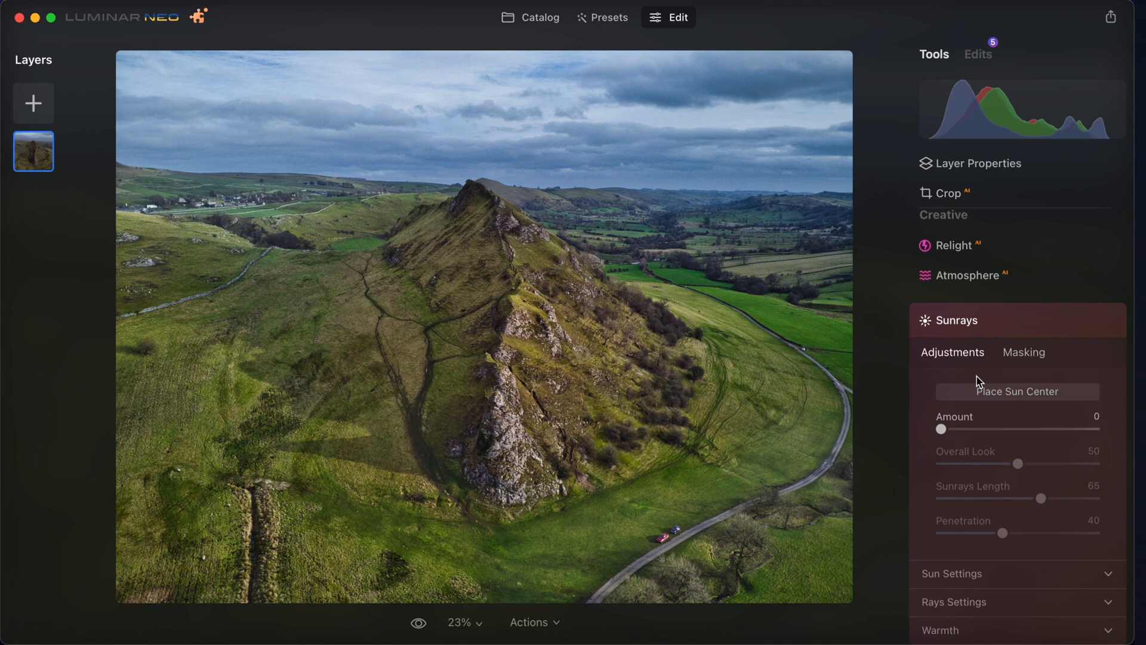
{"action": "mouse_move", "coordinate": [954, 431]}
{"action": "left_mouse_down"}
{"action": "mouse_move", "coordinate": [1134, 435]}
{"action": "mouse_move", "coordinate": [947, 436]}
{"action": "left_mouse_up"}
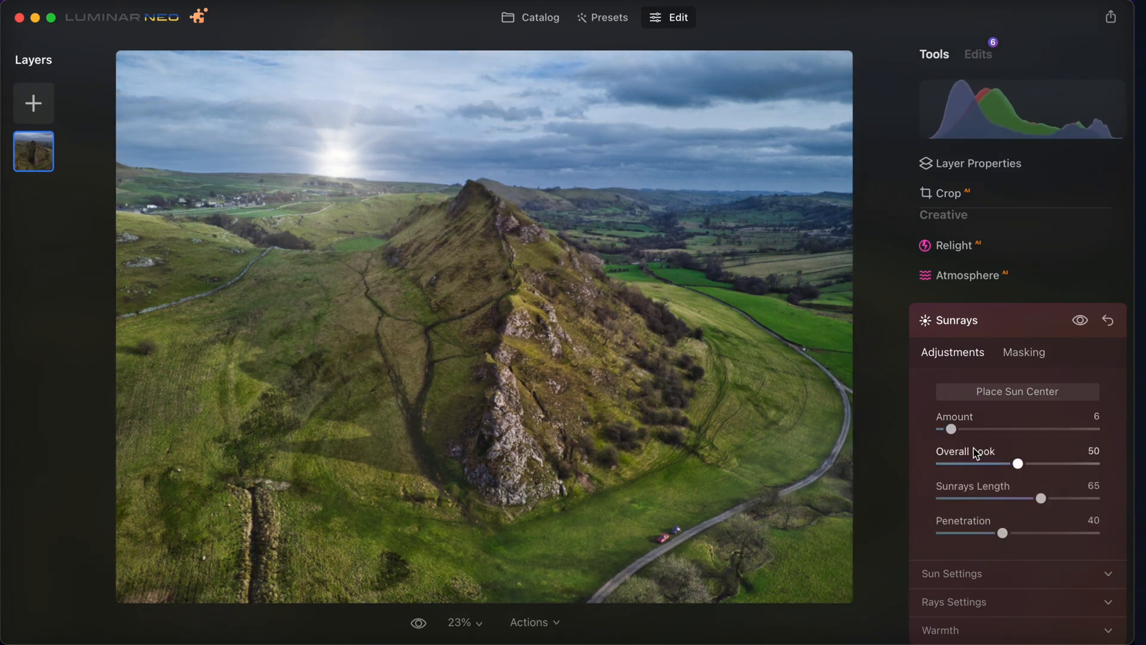
{"action": "scroll", "coordinate": [1035, 460], "scroll_direction": "down", "scroll_amount": 3}
{"action": "left_click_drag", "start_coordinate": [1041, 420], "coordinate": [1095, 440]}
{"action": "left_click_drag", "start_coordinate": [1003, 455], "coordinate": [1003, 492]}
- Expand the Sun Settings and Warmth options of Sunrays and try a lower Sunrays Warmth
{"action": "left_click", "coordinate": [1004, 493]}
{"action": "scroll", "coordinate": [1001, 499], "scroll_direction": "down", "scroll_amount": 5}
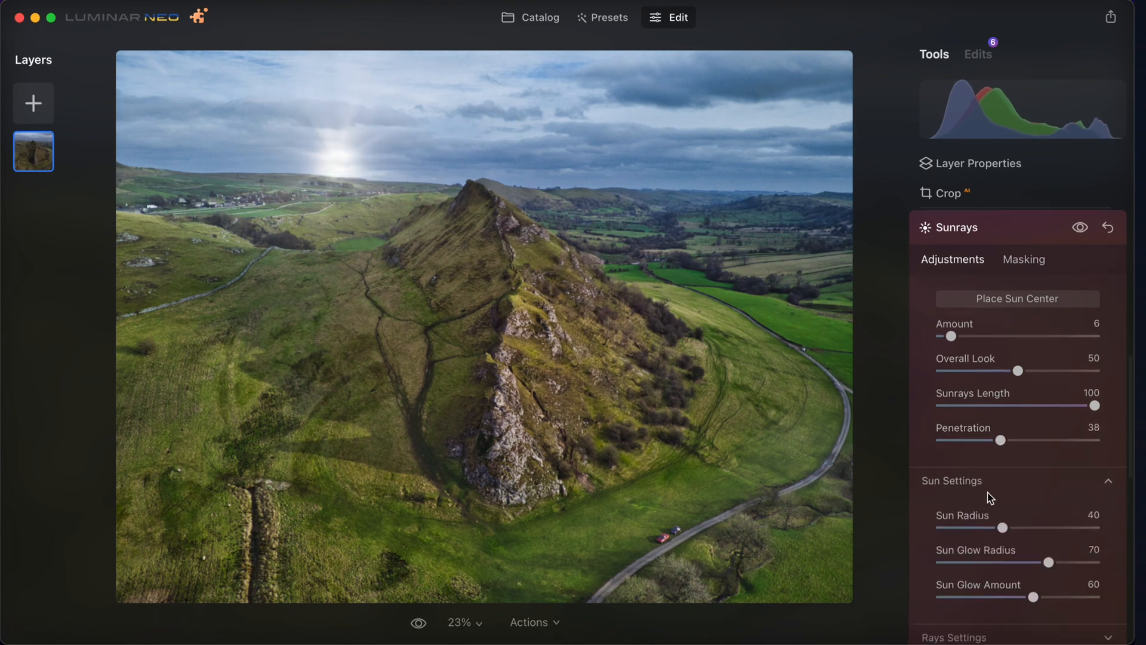
{"action": "left_click", "coordinate": [984, 504]}
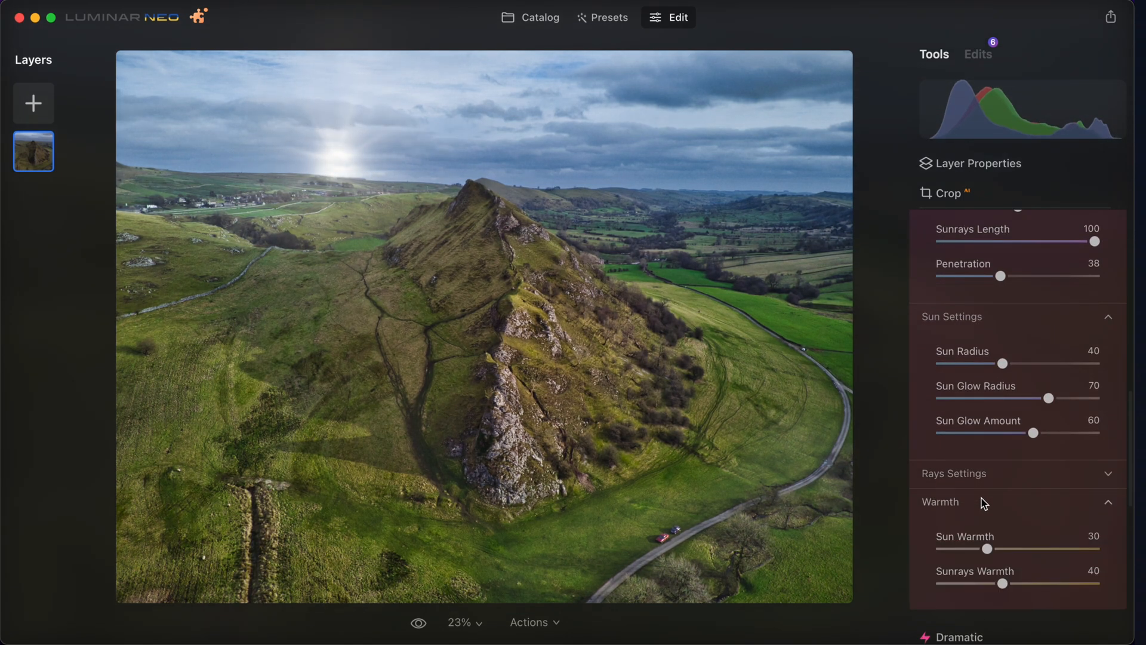
{"action": "scroll", "coordinate": [989, 519], "scroll_direction": "up", "scroll_amount": 1}
{"action": "mouse_move", "coordinate": [1004, 583]}
{"action": "left_mouse_down"}
{"action": "mouse_move", "coordinate": [1119, 588]}
{"action": "mouse_move", "coordinate": [987, 597]}
{"action": "left_mouse_up"}
{"action": "scroll", "coordinate": [986, 510], "scroll_direction": "up", "scroll_amount": 8}
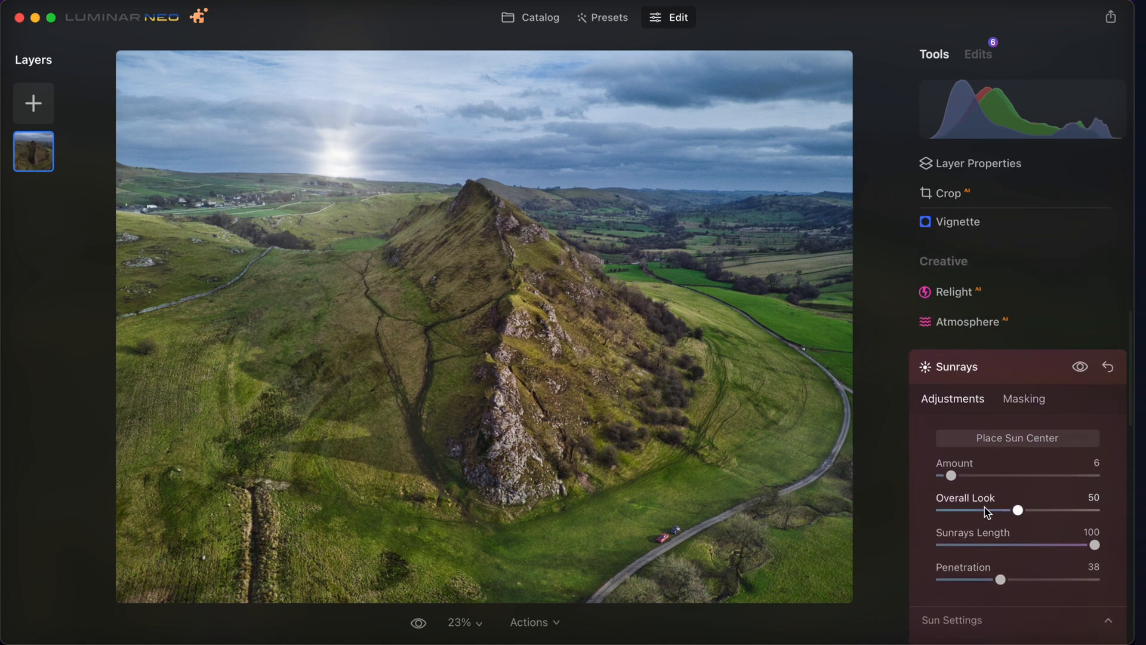
- Place the sun center just outside the photo's right edge at sky height and set the Sunrays Amount to 7
{"action": "left_click", "coordinate": [1027, 440]}
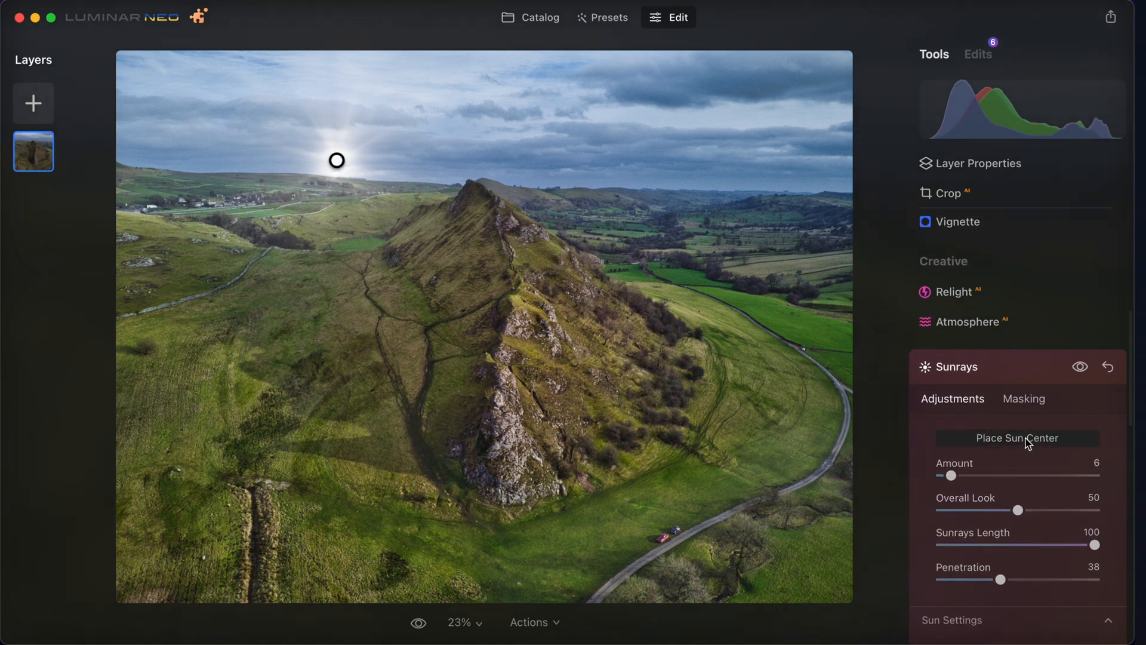
{"action": "mouse_move", "coordinate": [337, 161]}
{"action": "left_mouse_down"}
{"action": "mouse_move", "coordinate": [414, 207]}
{"action": "mouse_move", "coordinate": [428, 110]}
{"action": "mouse_move", "coordinate": [445, 113]}
{"action": "mouse_move", "coordinate": [158, 105]}
{"action": "mouse_move", "coordinate": [95, 79]}
{"action": "left_mouse_up"}
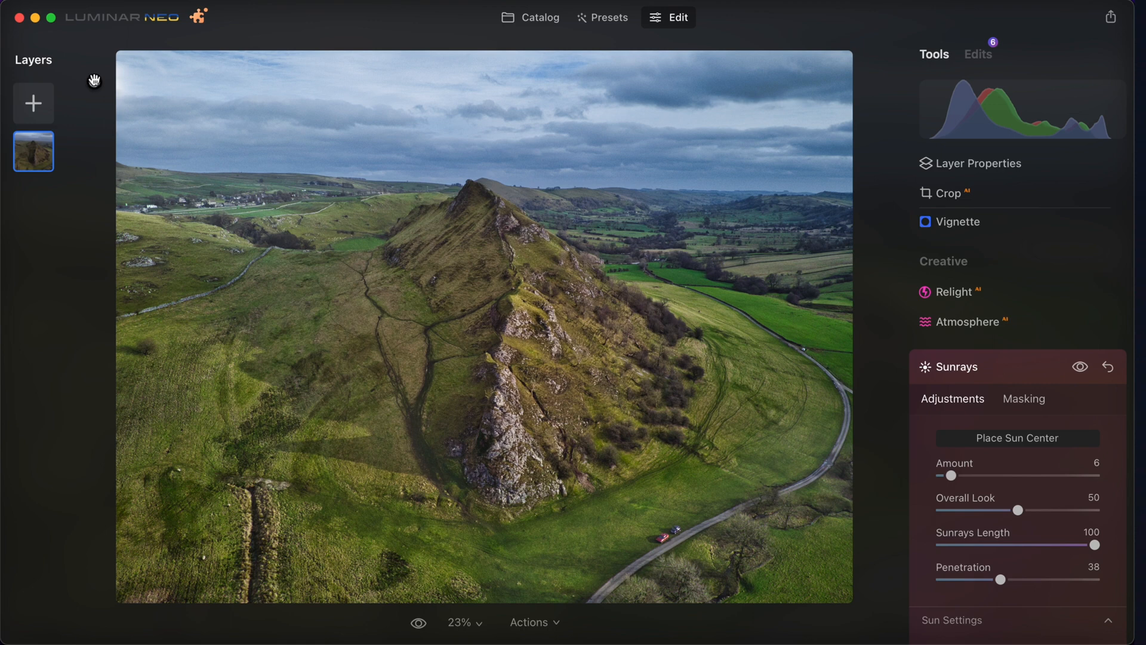
{"action": "mouse_move", "coordinate": [94, 83]}
{"action": "left_mouse_down"}
{"action": "mouse_move", "coordinate": [576, 233]}
{"action": "mouse_move", "coordinate": [837, 90]}
{"action": "mouse_move", "coordinate": [875, 82]}
{"action": "mouse_move", "coordinate": [857, 87]}
{"action": "left_mouse_up"}
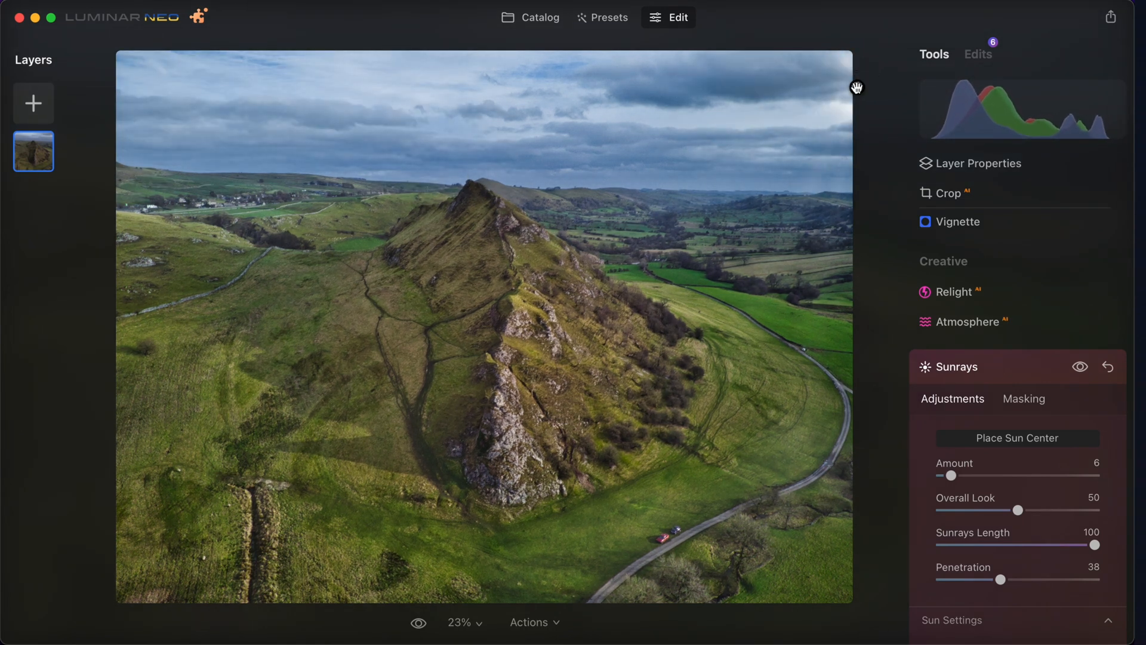
{"action": "mouse_move", "coordinate": [952, 476]}
{"action": "left_mouse_down"}
{"action": "mouse_move", "coordinate": [973, 476]}
{"action": "mouse_move", "coordinate": [953, 480]}
{"action": "left_mouse_up"}
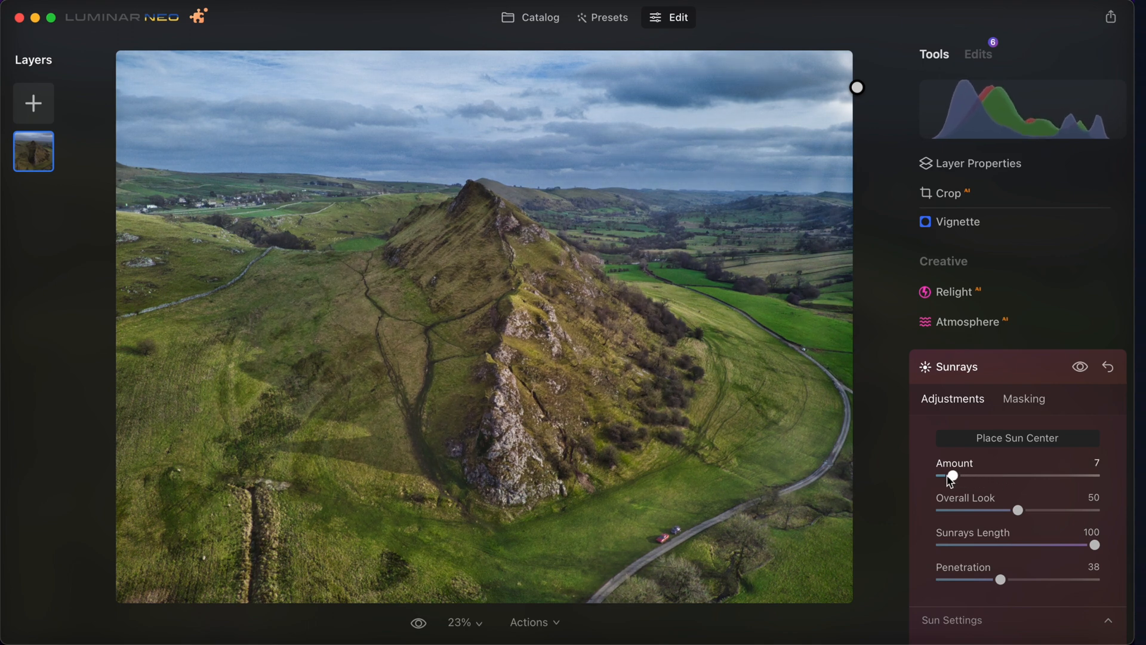
{"action": "left_click_drag", "start_coordinate": [858, 87], "coordinate": [870, 97]}
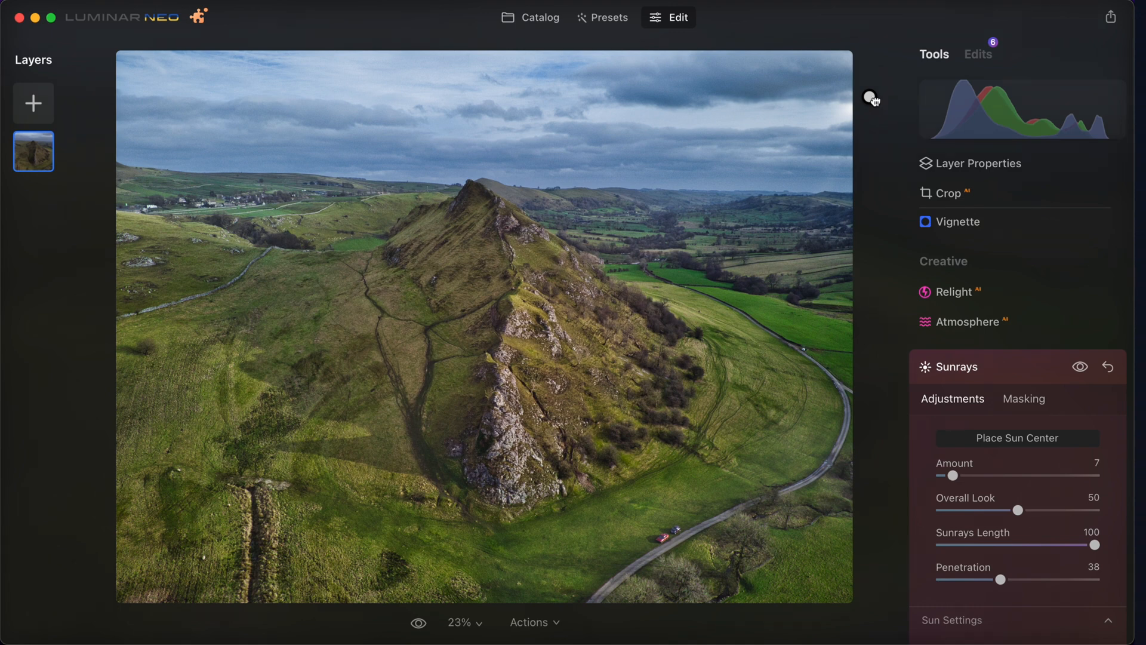
{"action": "left_click_drag", "start_coordinate": [871, 98], "coordinate": [867, 112]}
- Set the Sunrays Overall Look to 73, Penetration to 63 and Amount to 16, comparing with the original photo
{"action": "left_click_drag", "start_coordinate": [1018, 511], "coordinate": [1056, 510]}
{"action": "left_click", "coordinate": [1038, 579]}
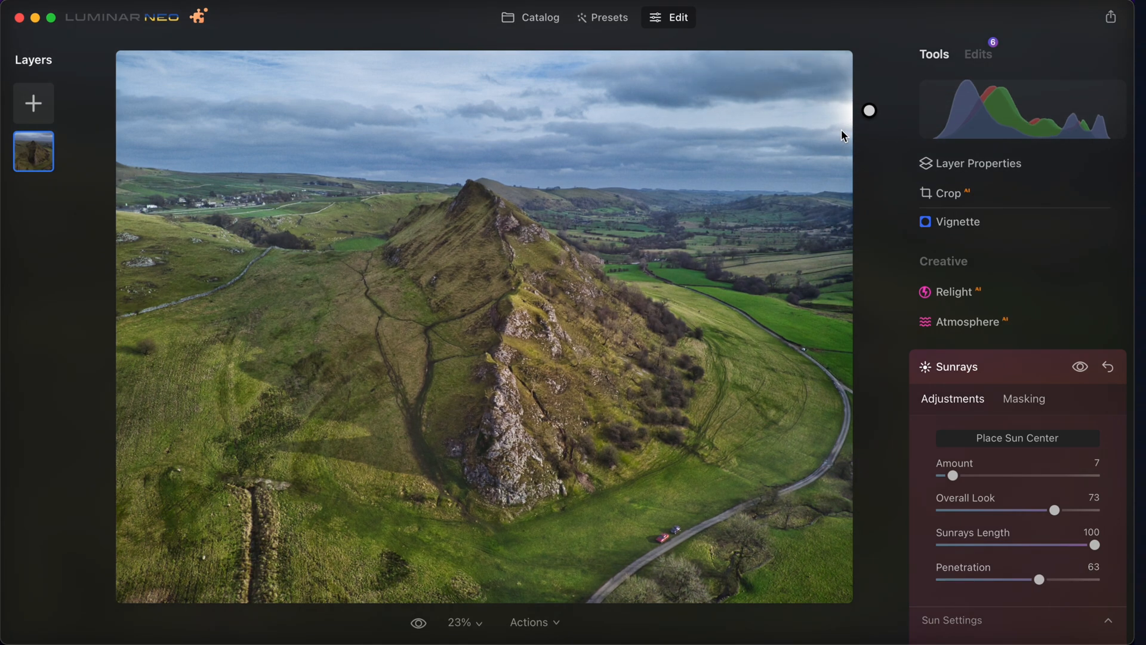
{"action": "key", "text": "backslash"}
{"action": "mouse_move", "coordinate": [953, 476]}
{"action": "left_mouse_down"}
{"action": "mouse_move", "coordinate": [1134, 490]}
{"action": "mouse_move", "coordinate": [926, 483]}
{"action": "mouse_move", "coordinate": [980, 494]}
{"action": "mouse_move", "coordinate": [963, 488]}
{"action": "left_mouse_up"}
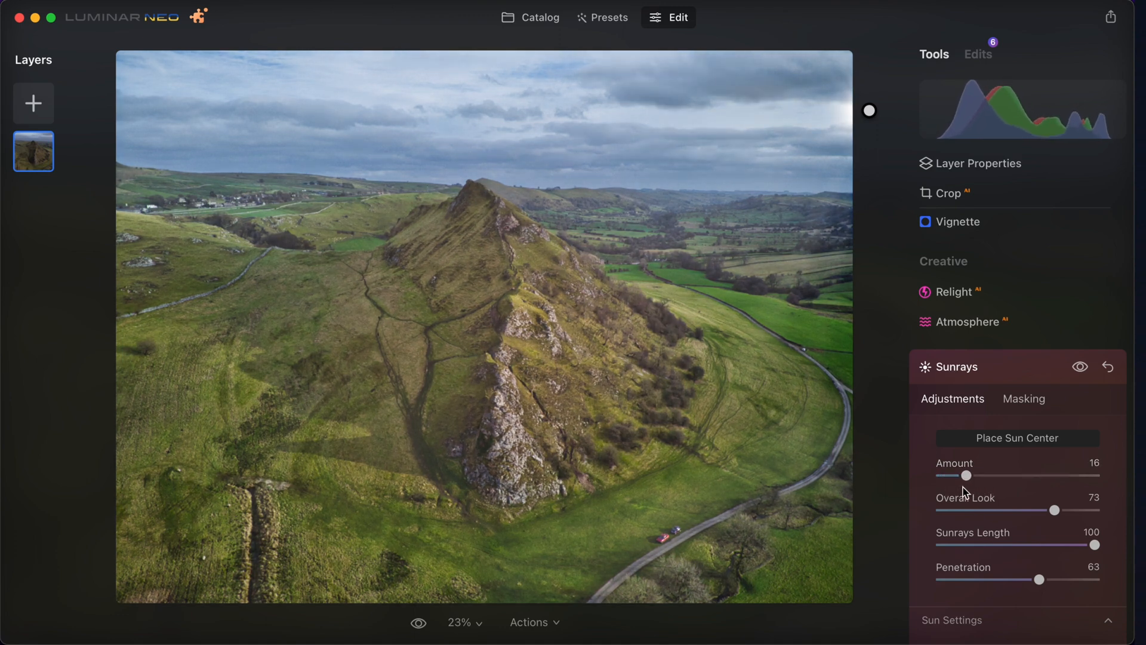
- Reset all Sunrays adjustments and collapse the tool
{"action": "left_click", "coordinate": [1108, 366]}
{"action": "left_click", "coordinate": [988, 243]}
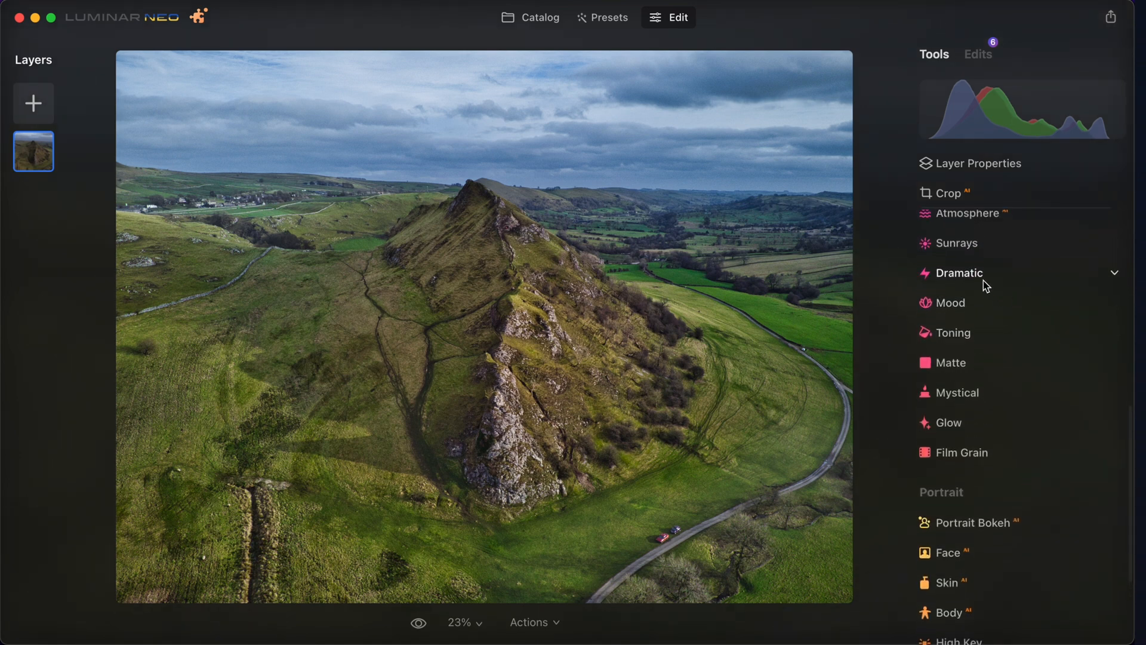
- Look at the Dramatic tool and browse the remaining Creative, Portrait and Professional tools
{"action": "left_click", "coordinate": [985, 285]}
{"action": "left_click", "coordinate": [965, 286]}
{"action": "scroll", "coordinate": [991, 388], "scroll_direction": "down", "scroll_amount": 5}
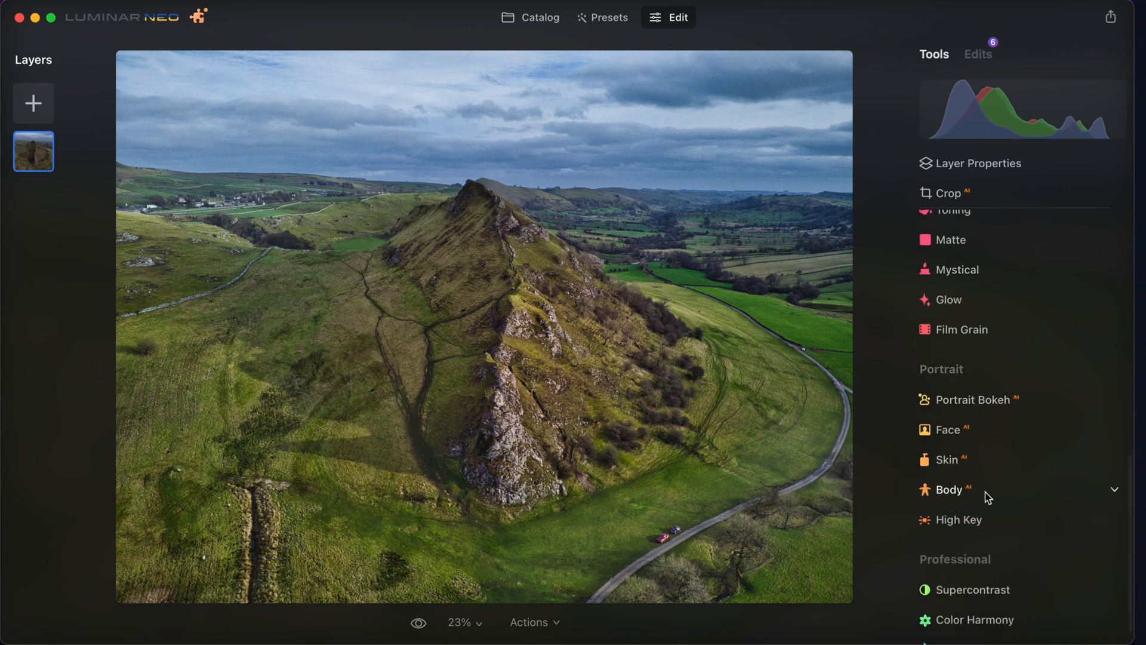
{"action": "scroll", "coordinate": [975, 458], "scroll_direction": "up", "scroll_amount": 10}
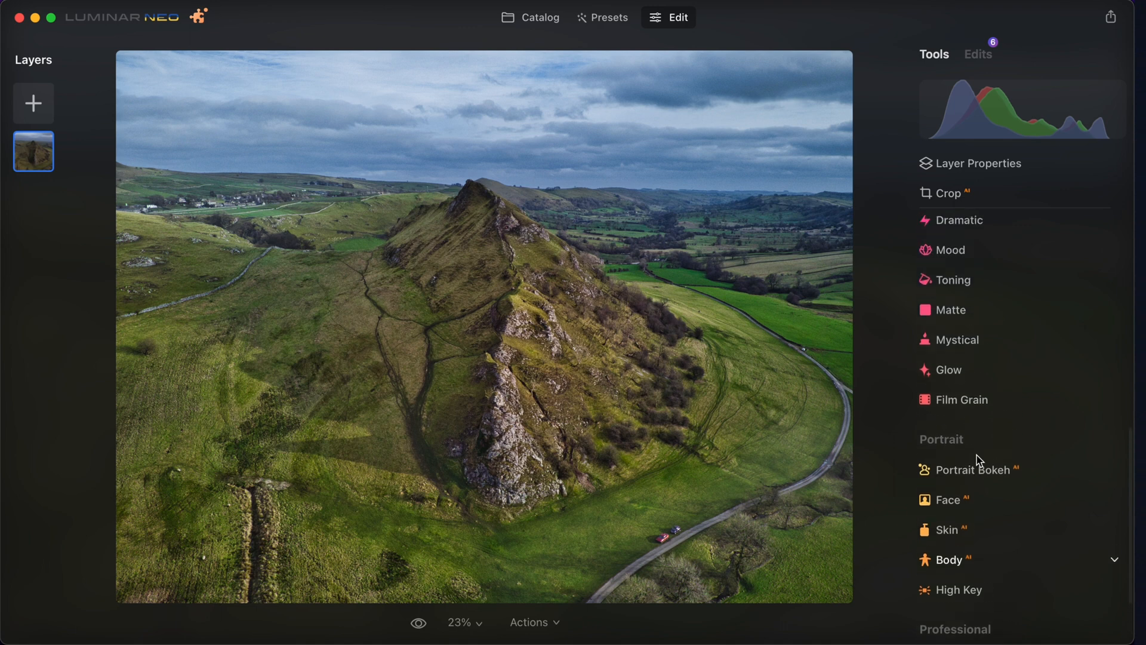
- Replace the sky of the hill photo with Blue Sky 1 using the Sky AI tool
{"action": "left_click", "coordinate": [973, 293]}
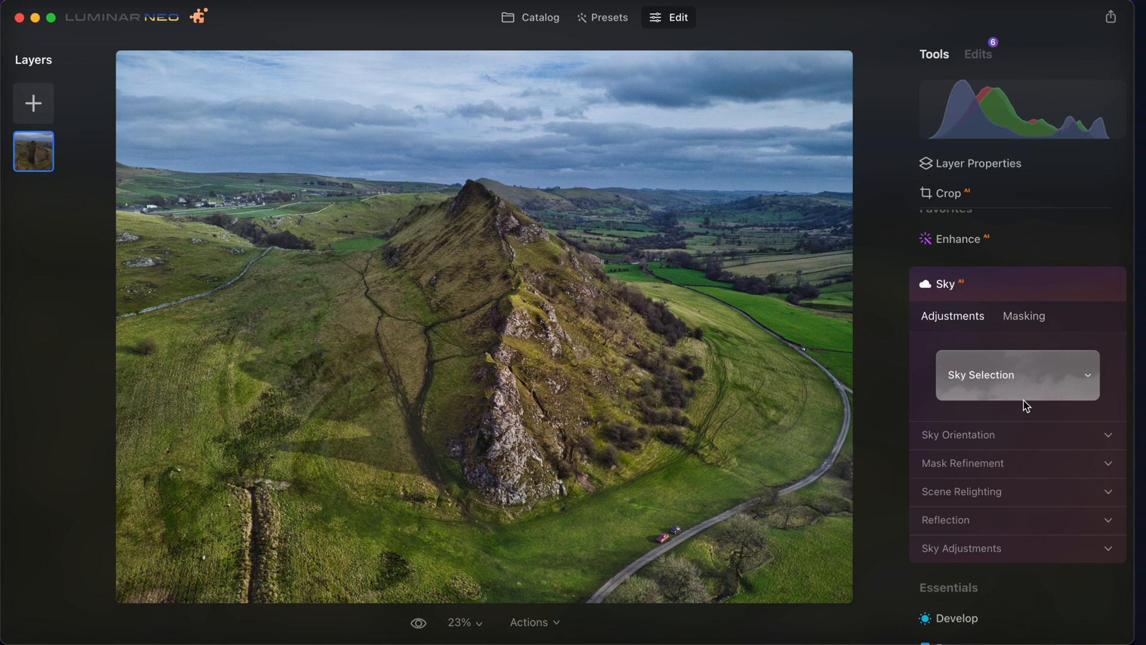
{"action": "left_click", "coordinate": [1007, 379]}
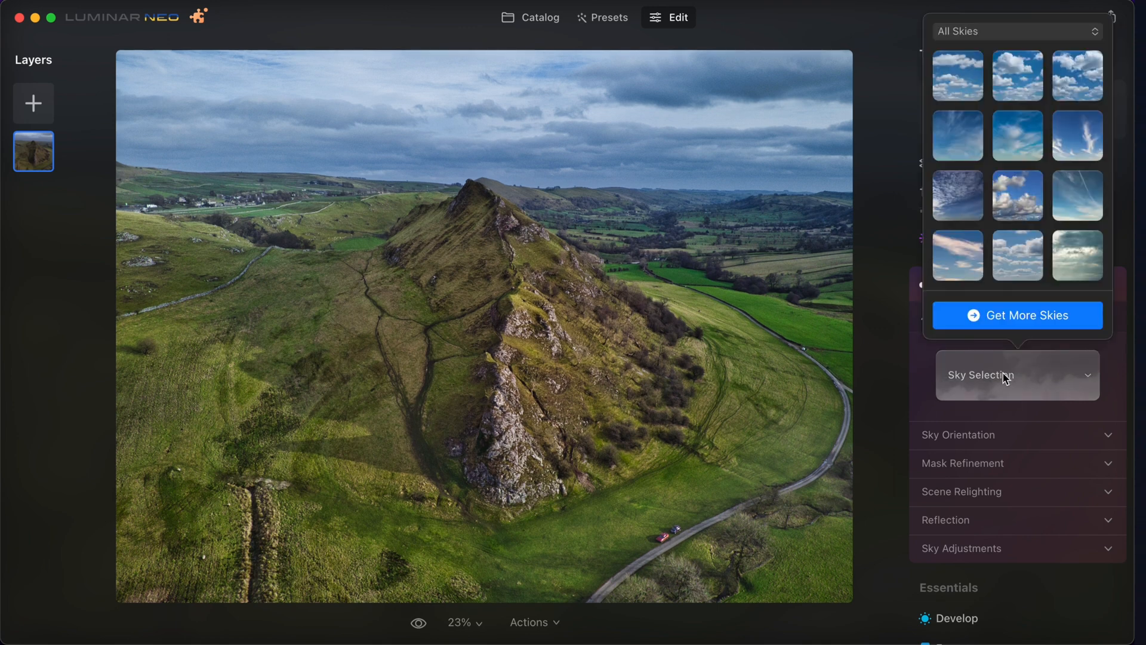
{"action": "left_click", "coordinate": [958, 97]}
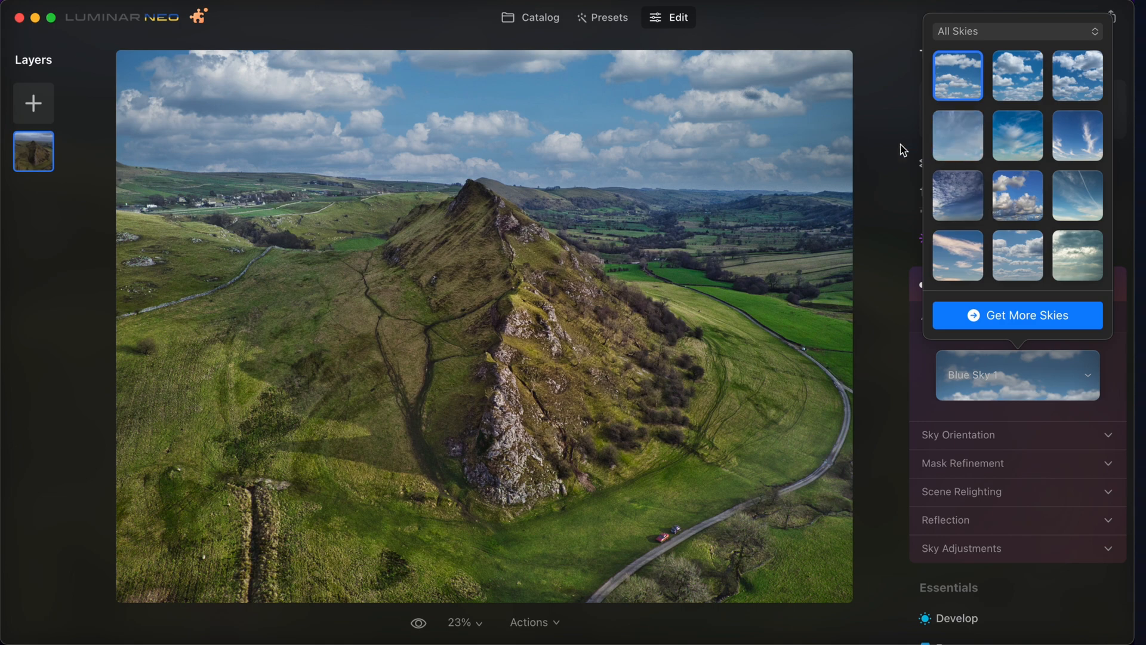
{"action": "left_click", "coordinate": [896, 149]}
- Compare the edited hill photo and its replaced sky with the original several times
{"action": "key", "text": "backslash"}
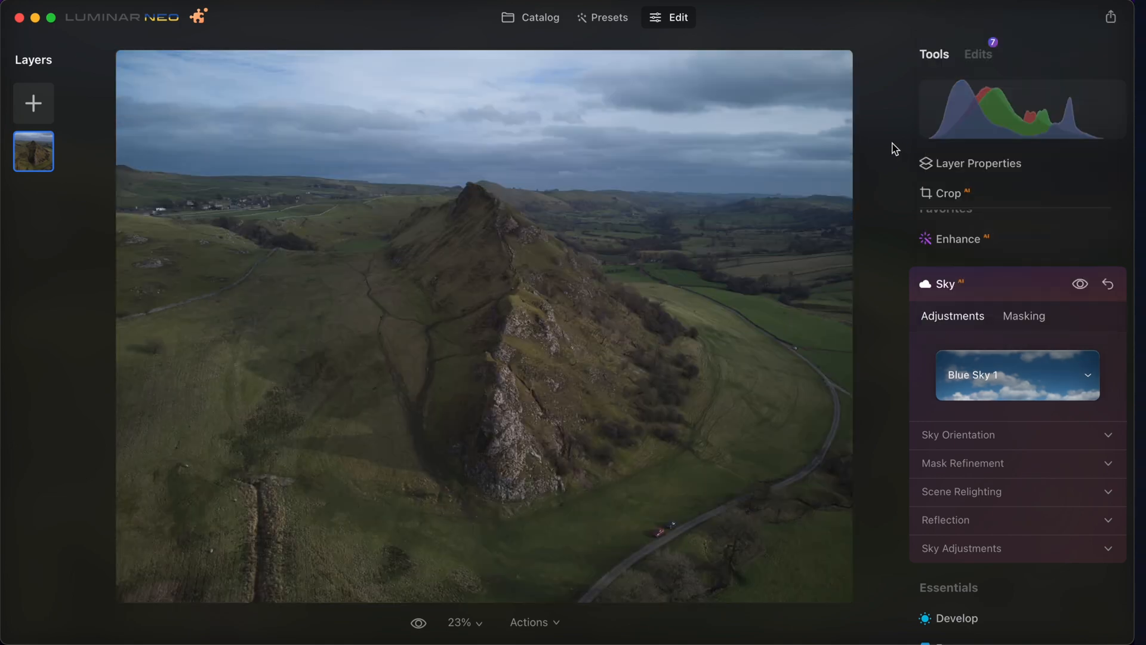
{"action": "key", "text": "backslash"}
{"action": "key", "text": "backslash"}
{"action": "key", "text": "backslash"}
{"action": "key", "text": "backslash"}
{"action": "key", "text": "backslash"}
{"action": "key", "text": "backslash"}
{"action": "key", "text": "backslash"}
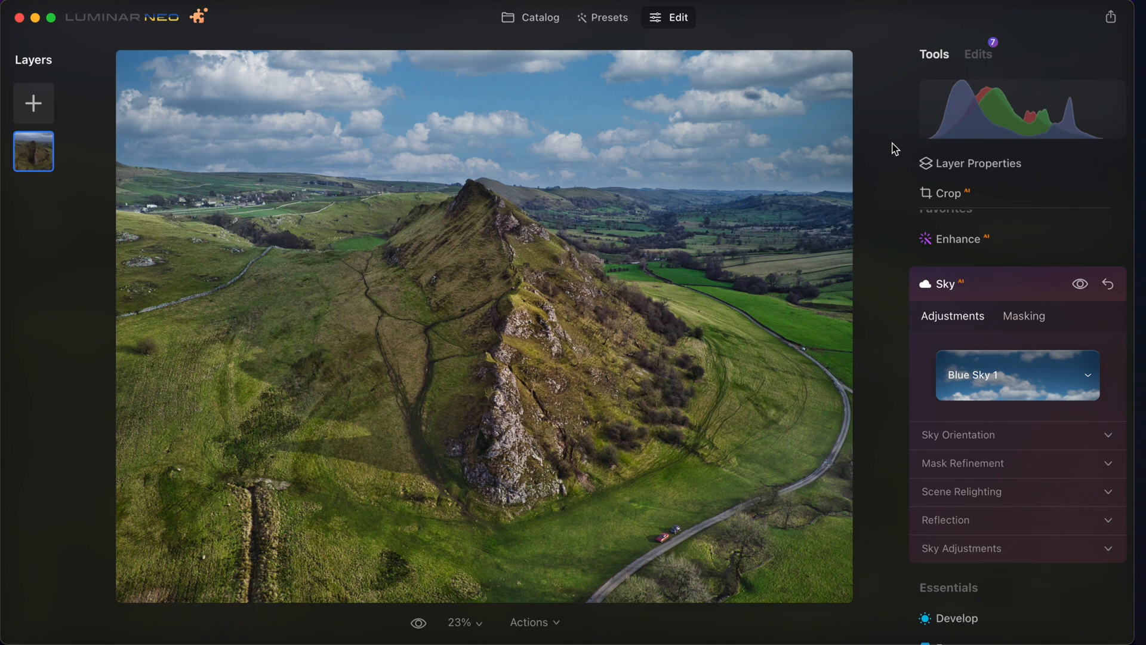
- Try shifting the sky's Horizon Position, reset it to 0, and set its Horizontal Position to 44
{"action": "left_click", "coordinate": [991, 436]}
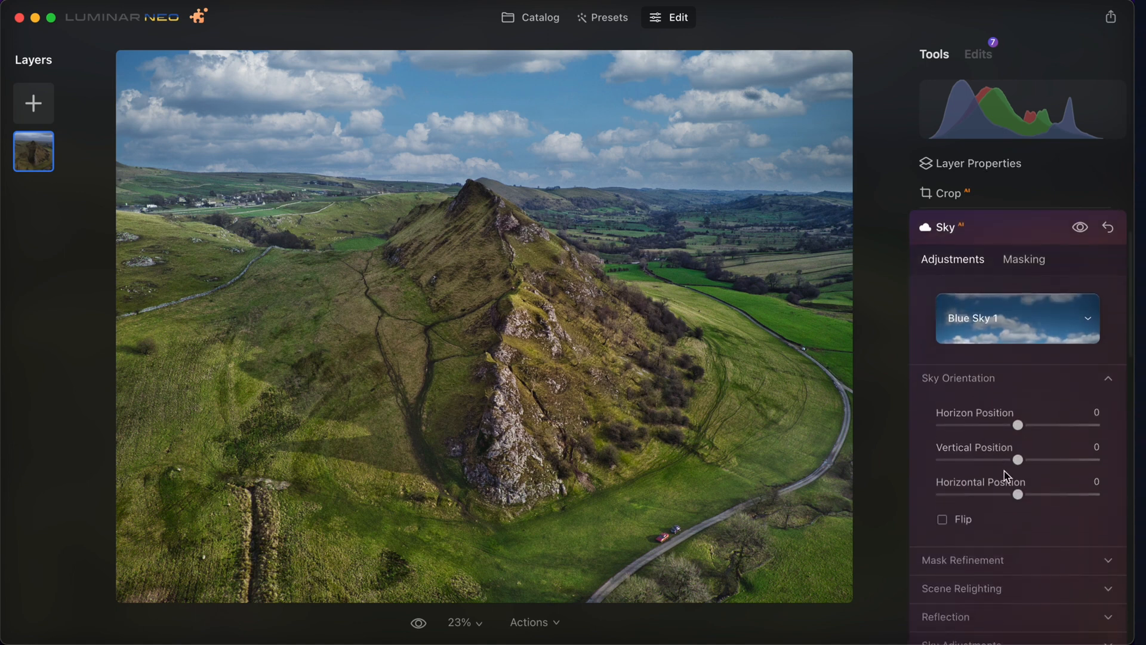
{"action": "mouse_move", "coordinate": [1019, 425]}
{"action": "left_mouse_down"}
{"action": "mouse_move", "coordinate": [982, 425]}
{"action": "mouse_move", "coordinate": [1064, 425]}
{"action": "mouse_move", "coordinate": [1035, 425]}
{"action": "left_mouse_up"}
{"action": "double_click", "coordinate": [1034, 425]}
{"action": "left_click_drag", "start_coordinate": [1018, 495], "coordinate": [1057, 505]}
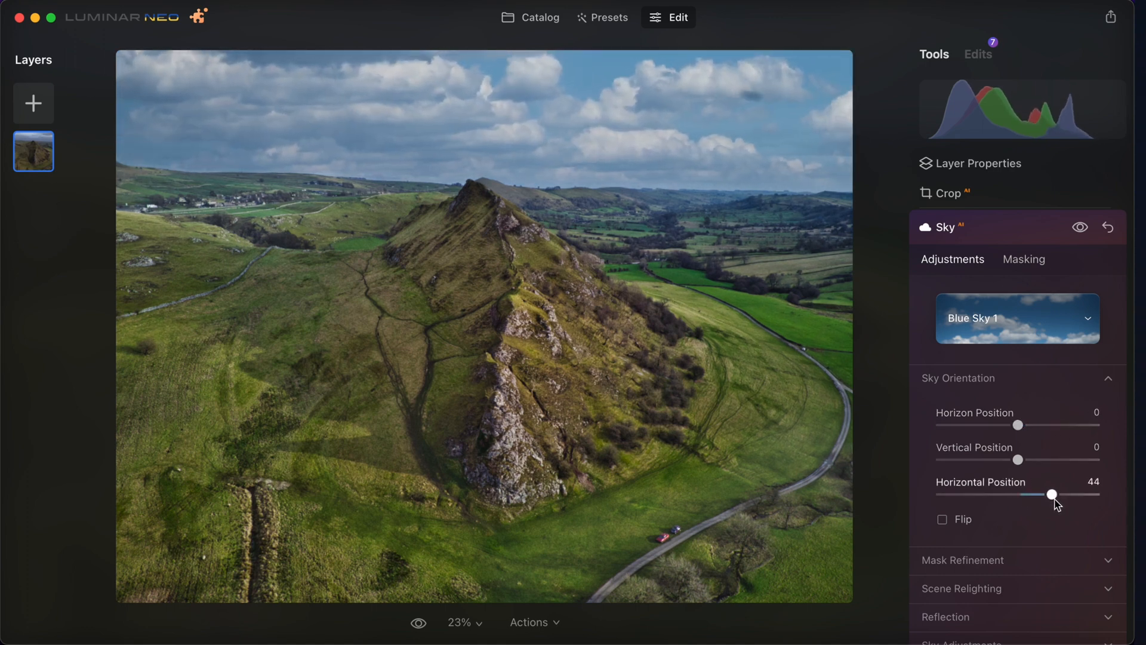
- Try the Galaxy 1 sky, change it to Galaxy 2, and inspect the replaced sky at 100% zoom
{"action": "left_click", "coordinate": [1018, 318]}
{"action": "left_click", "coordinate": [968, 185]}
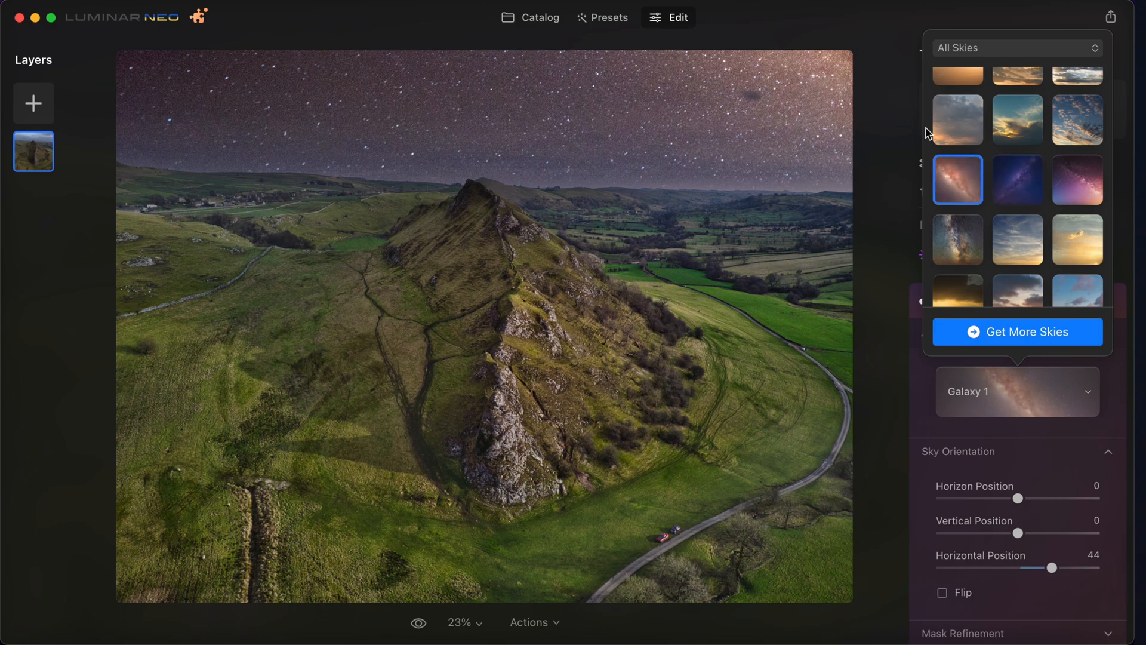
{"action": "left_click", "coordinate": [1003, 181]}
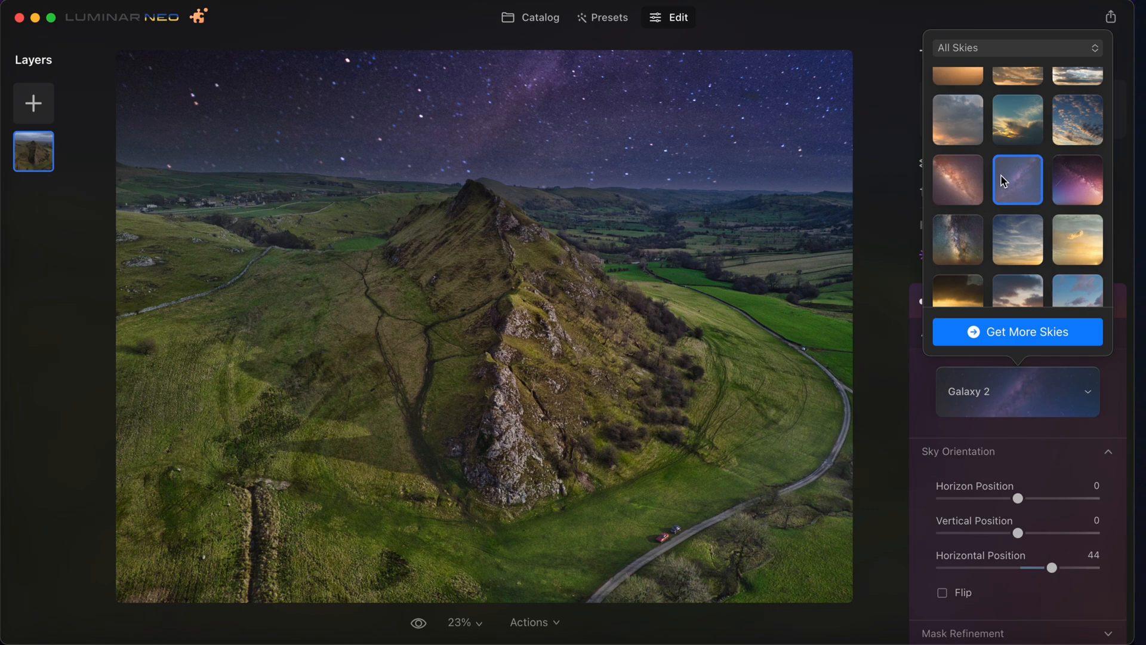
{"action": "left_click", "coordinate": [666, 101]}
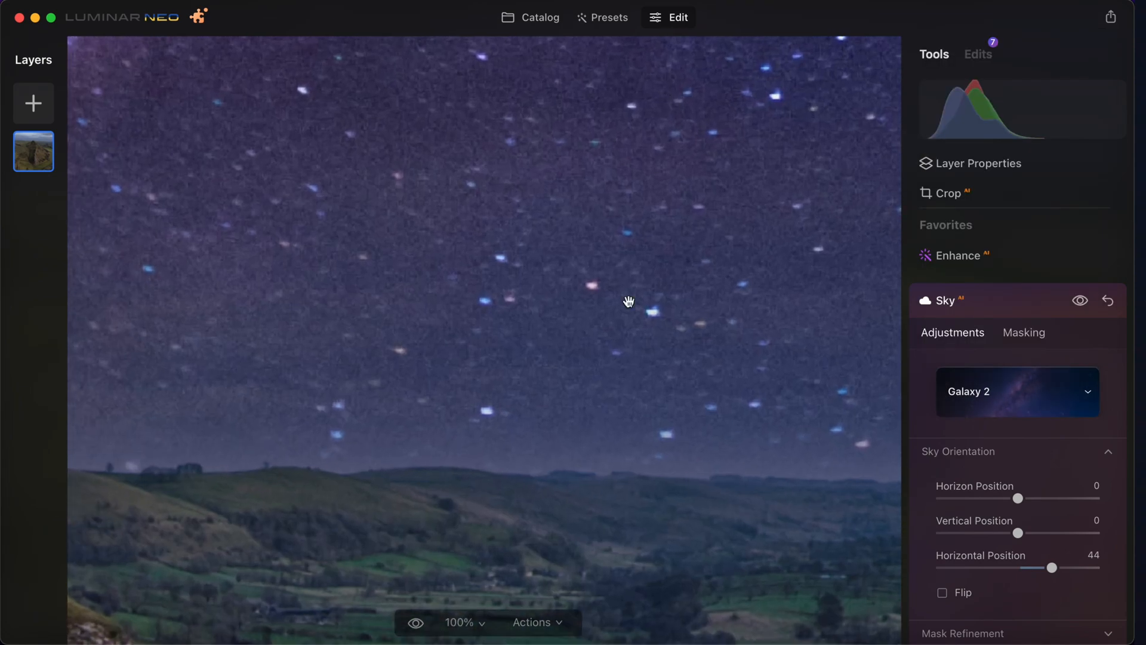
{"action": "left_click", "coordinate": [627, 301]}
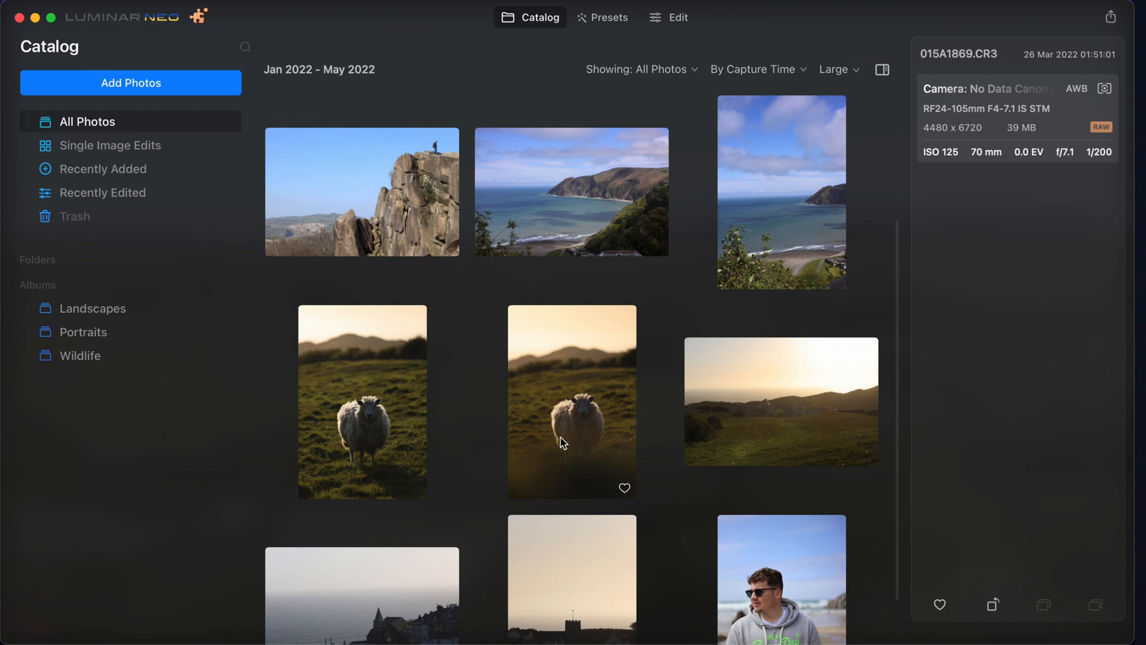
- Open the hazy sheep photo 015A4555.CR3 from the catalog for editing and inspect the sheep's shadowed face up close
{"action": "left_click", "coordinate": [562, 442]}
{"action": "double_click", "coordinate": [562, 442]}
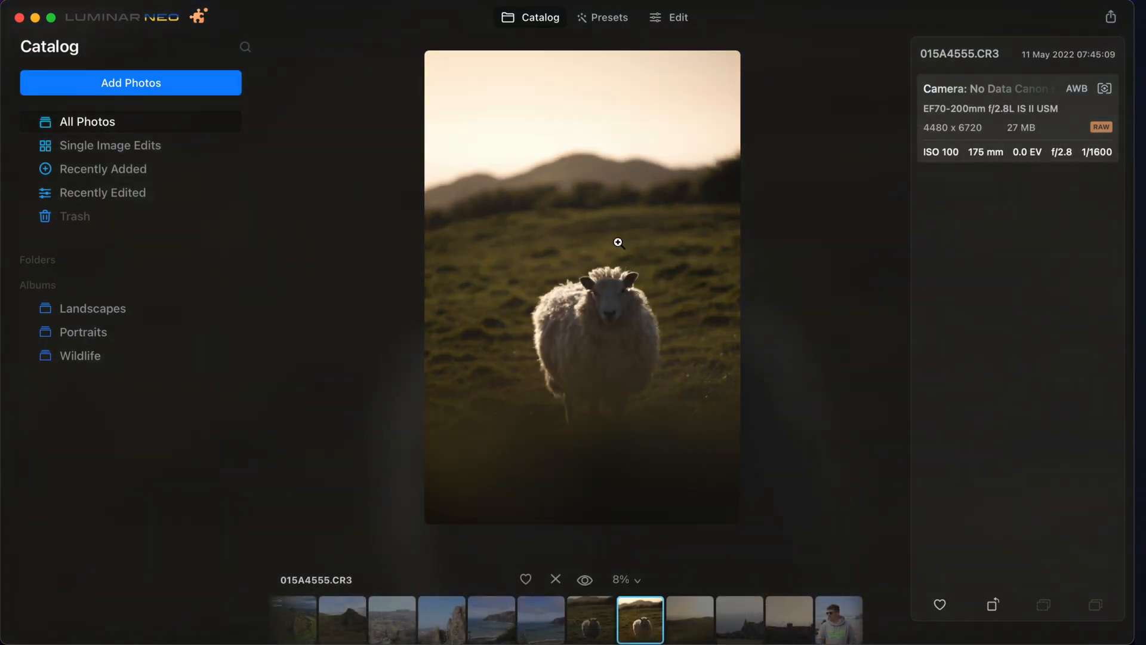
{"action": "left_click", "coordinate": [675, 19]}
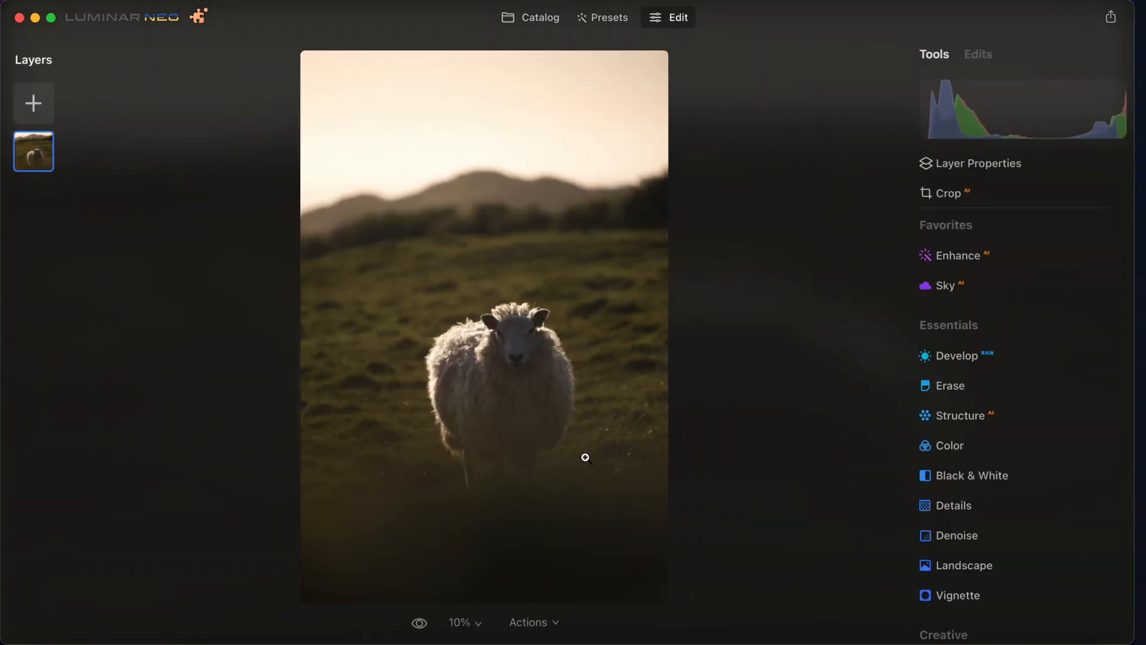
{"action": "left_click", "coordinate": [537, 341]}
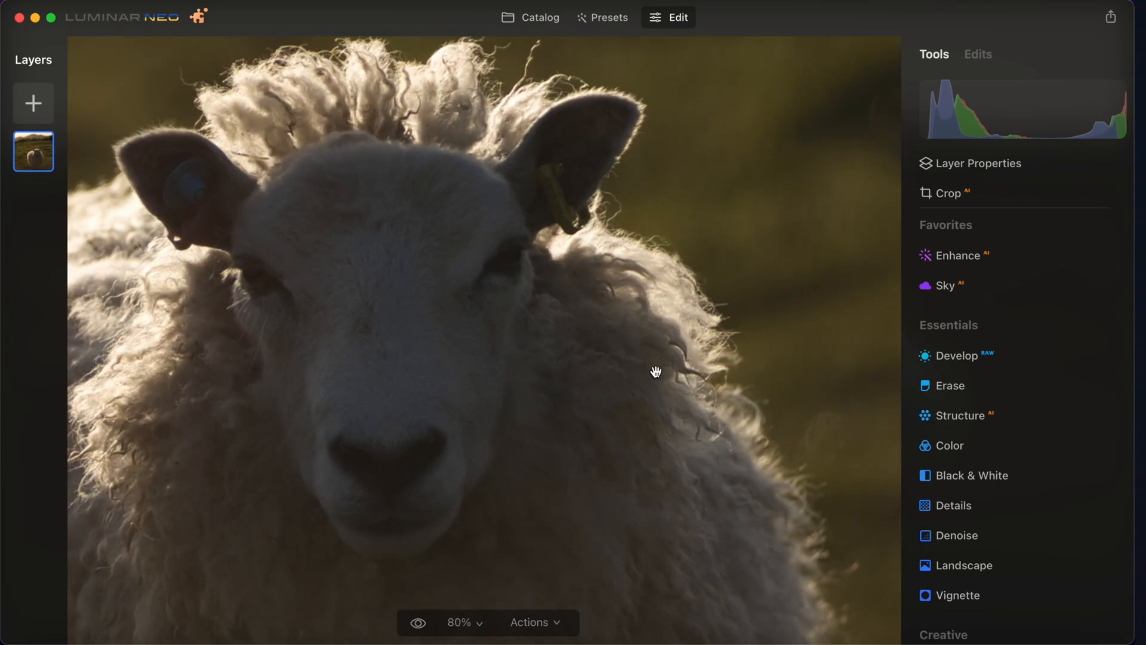
{"action": "left_click", "coordinate": [657, 372]}
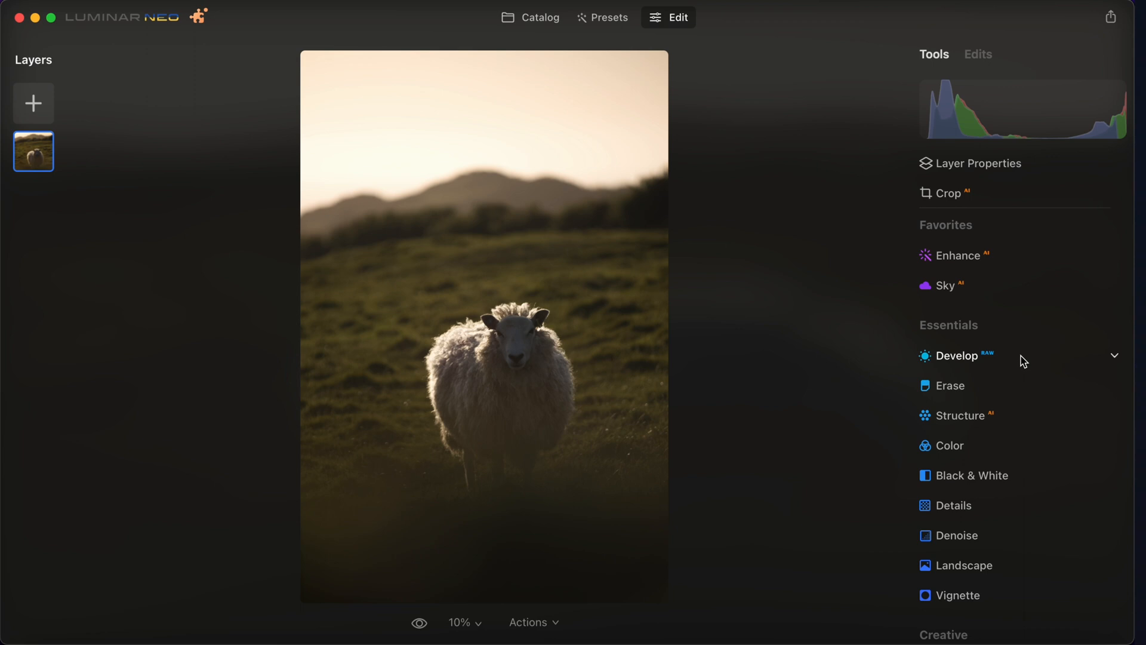
- Brighten the foreground of the sheep photo by setting Brightness Near to 100 in Relight AI
{"action": "scroll", "coordinate": [1021, 356], "scroll_direction": "down", "scroll_amount": 8}
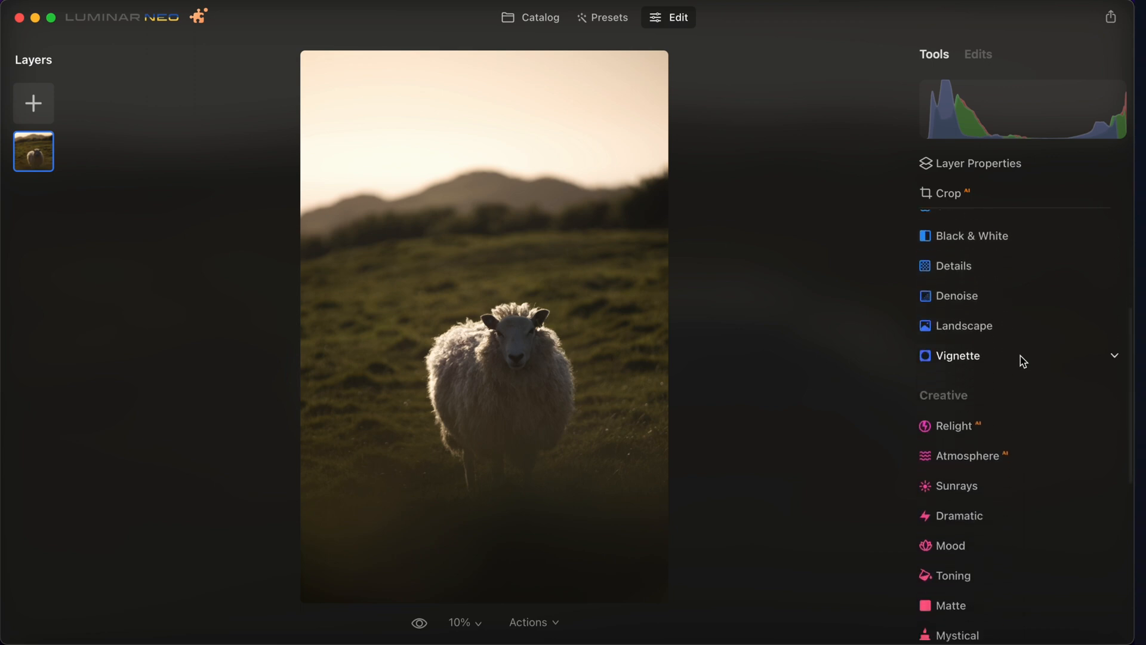
{"action": "scroll", "coordinate": [991, 388], "scroll_direction": "down", "scroll_amount": 2}
{"action": "left_click", "coordinate": [975, 378]}
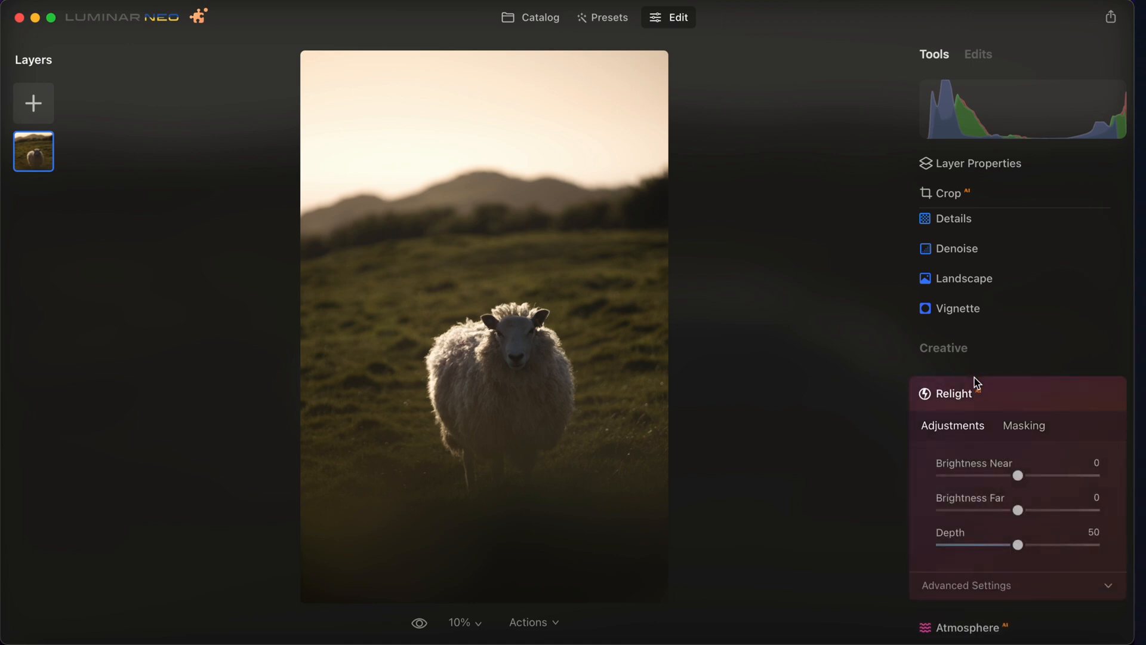
{"action": "scroll", "coordinate": [975, 378], "scroll_direction": "down", "scroll_amount": 2}
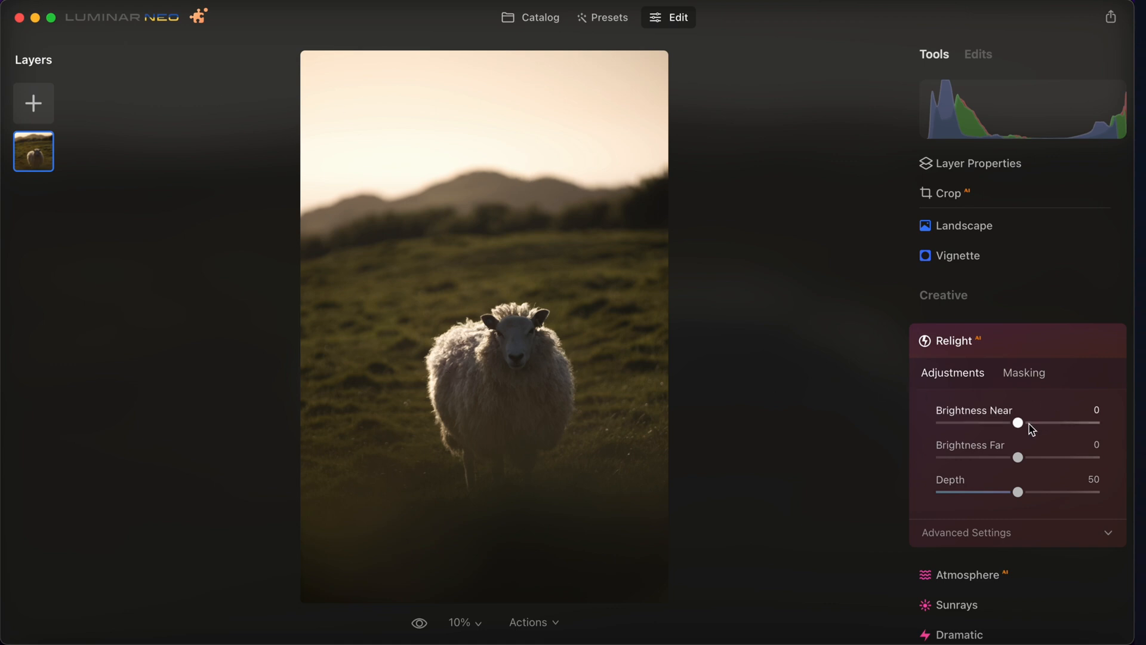
{"action": "left_click_drag", "start_coordinate": [1021, 426], "coordinate": [1105, 425]}
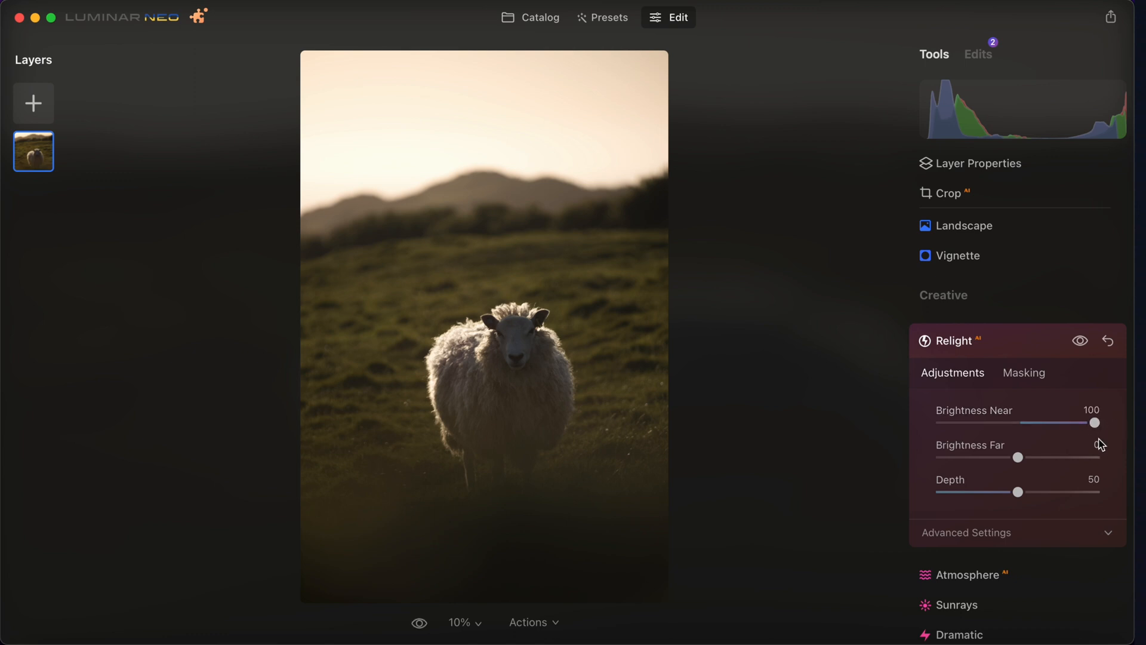
- Try lower and maximum Brightness Near amounts, and settle Relight AI on Depth 53 and Brightness Near 71
{"action": "left_click_drag", "start_coordinate": [1095, 423], "coordinate": [1038, 426]}
{"action": "double_click", "coordinate": [952, 431]}
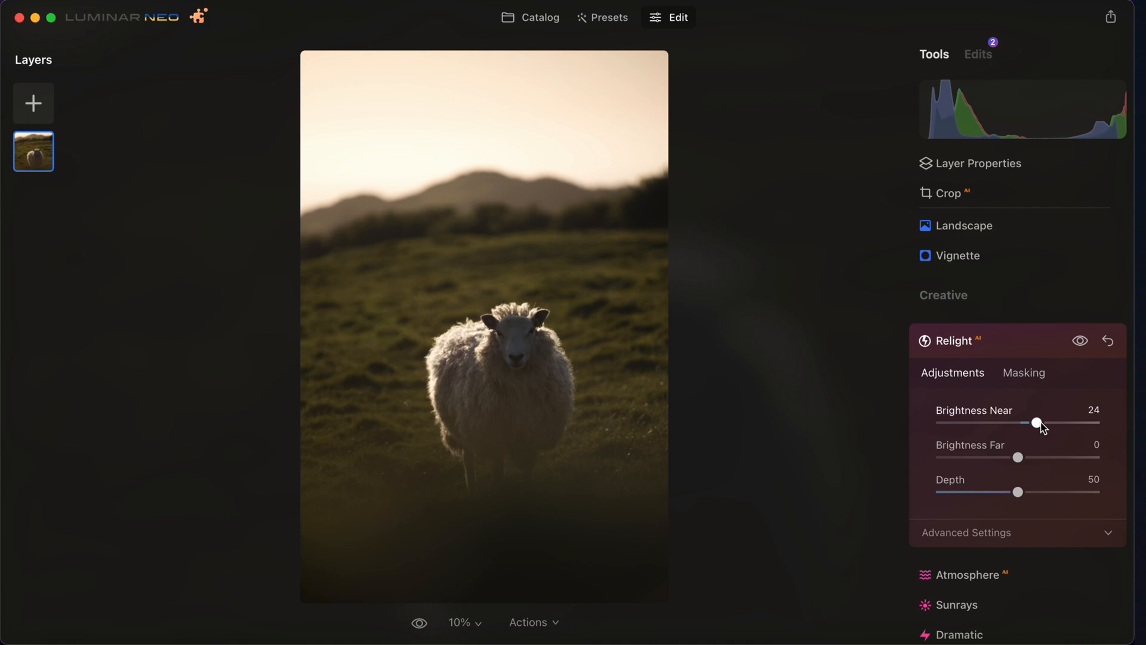
{"action": "left_click_drag", "start_coordinate": [1042, 426], "coordinate": [1129, 428]}
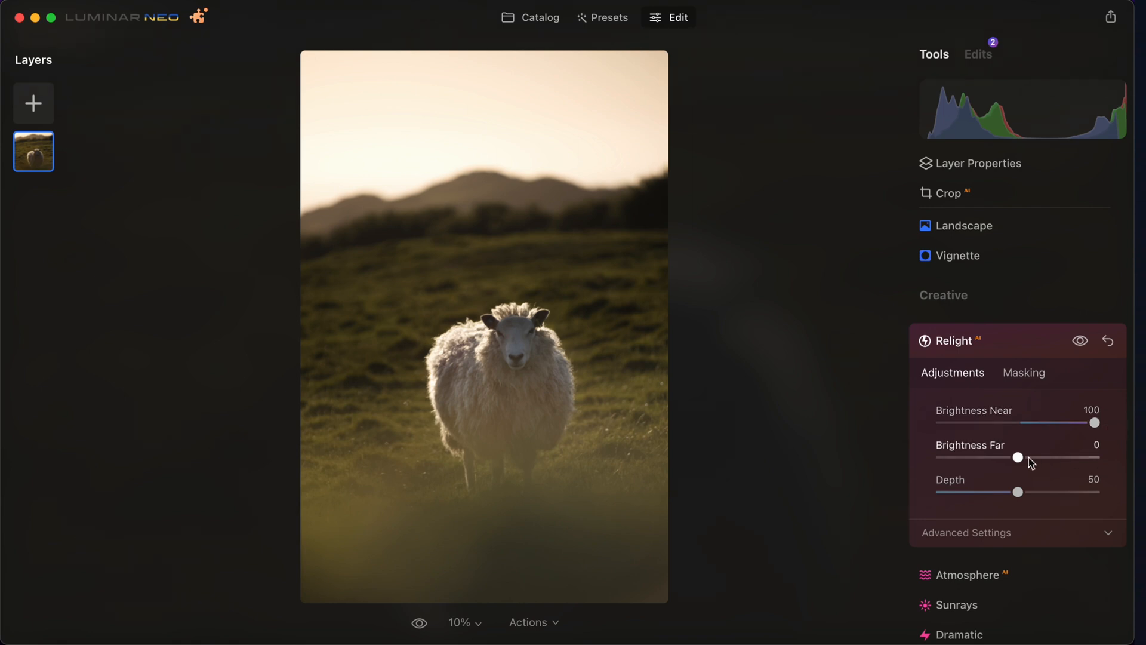
{"action": "mouse_move", "coordinate": [1018, 492]}
{"action": "left_mouse_down"}
{"action": "mouse_move", "coordinate": [943, 495]}
{"action": "mouse_move", "coordinate": [1126, 494]}
{"action": "mouse_move", "coordinate": [931, 497]}
{"action": "mouse_move", "coordinate": [1024, 497]}
{"action": "left_mouse_up"}
{"action": "left_click_drag", "start_coordinate": [1047, 425], "coordinate": [1079, 431]}
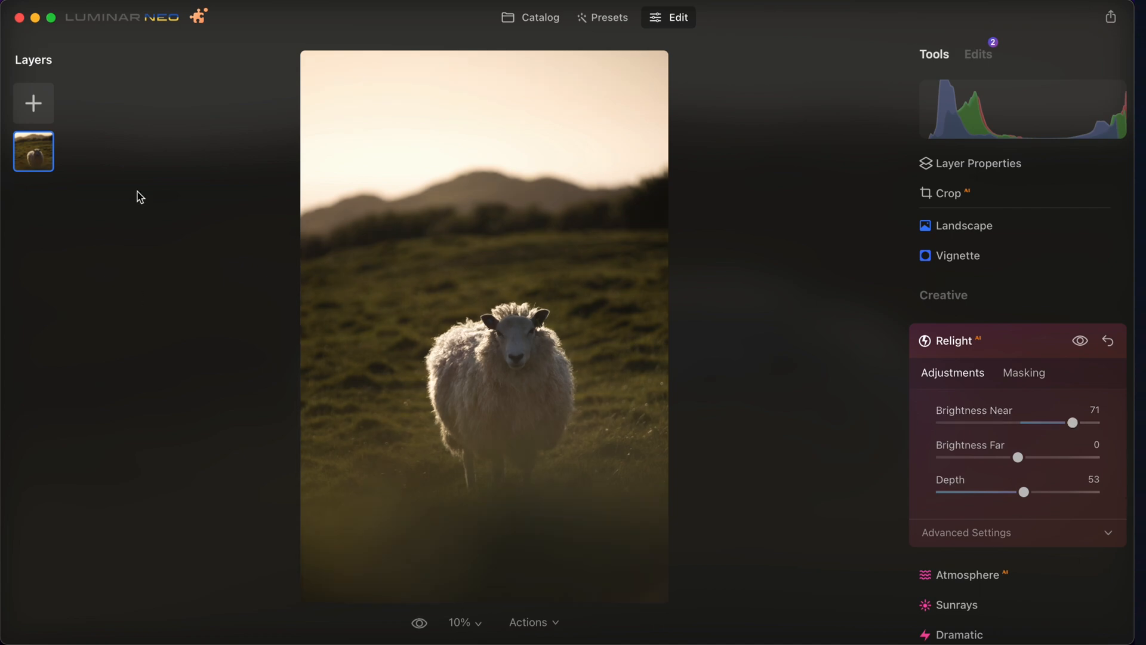
- Open the clearer sheep photo 015A4553.CR3 from the catalog for editing
{"action": "left_click", "coordinate": [560, 17]}
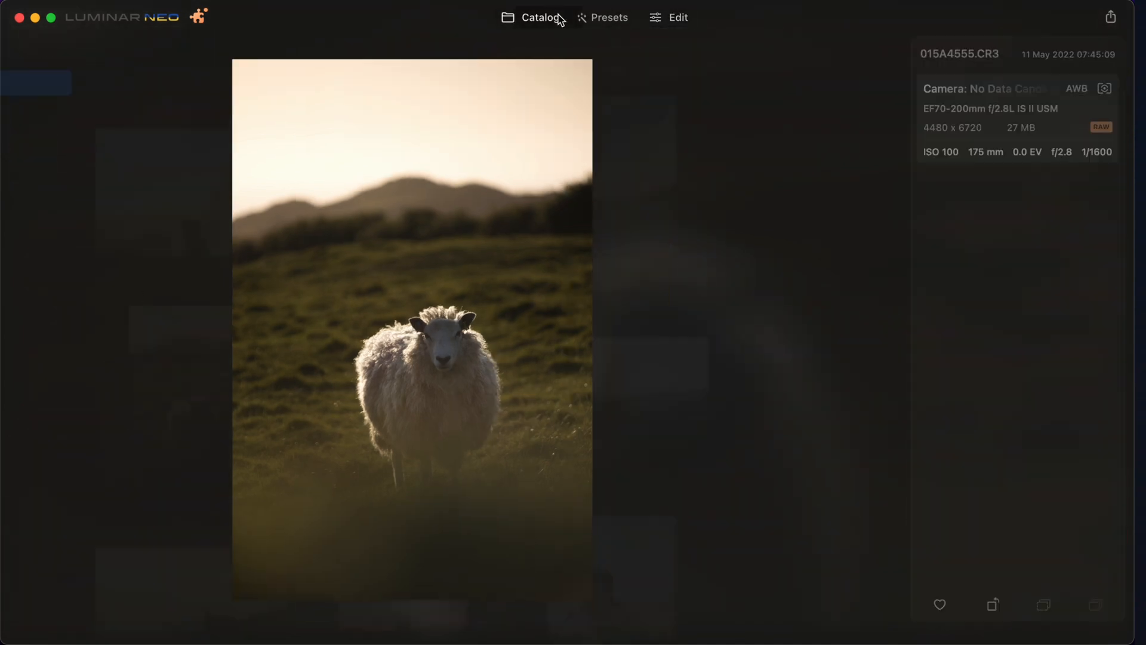
{"action": "double_click", "coordinate": [340, 464]}
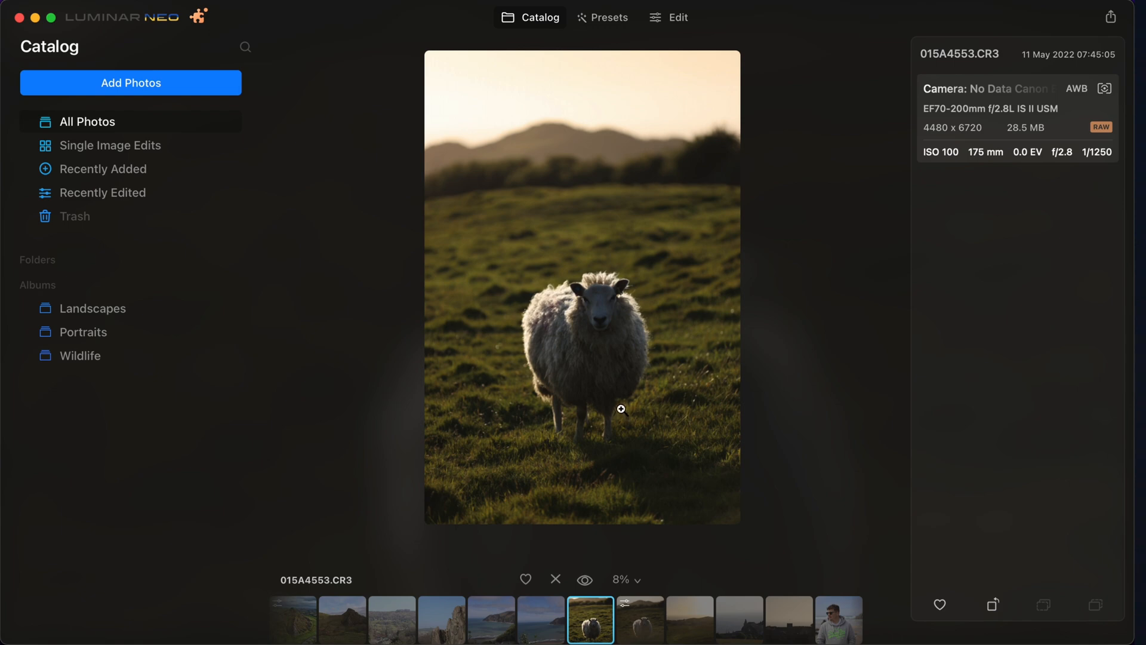
{"action": "left_click", "coordinate": [679, 22]}
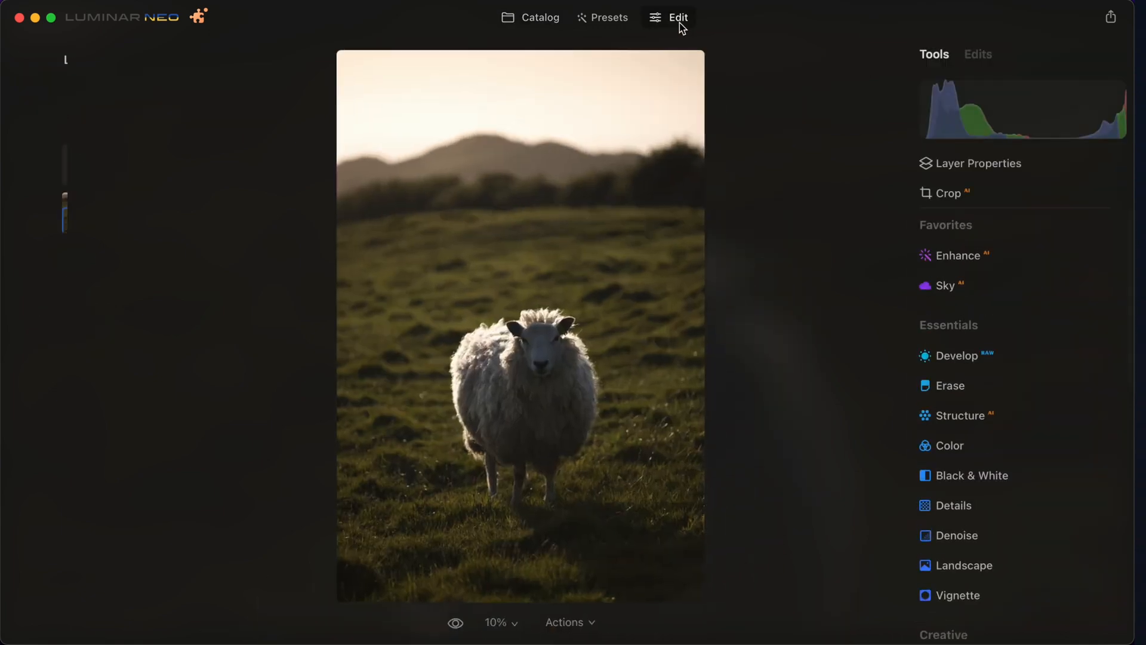
- Raise the Relight AI Brightness Near to 100 on the second sheep photo
{"action": "scroll", "coordinate": [1008, 412], "scroll_direction": "down", "scroll_amount": 4}
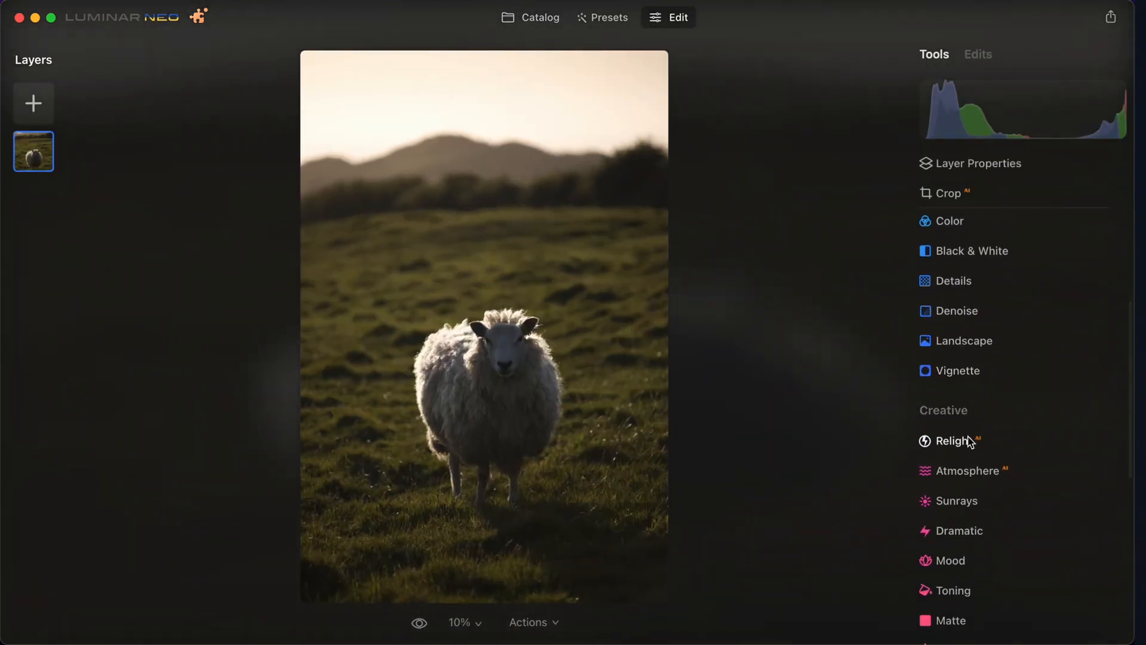
{"action": "left_click", "coordinate": [970, 440]}
{"action": "left_click_drag", "start_coordinate": [1021, 466], "coordinate": [1059, 467]}
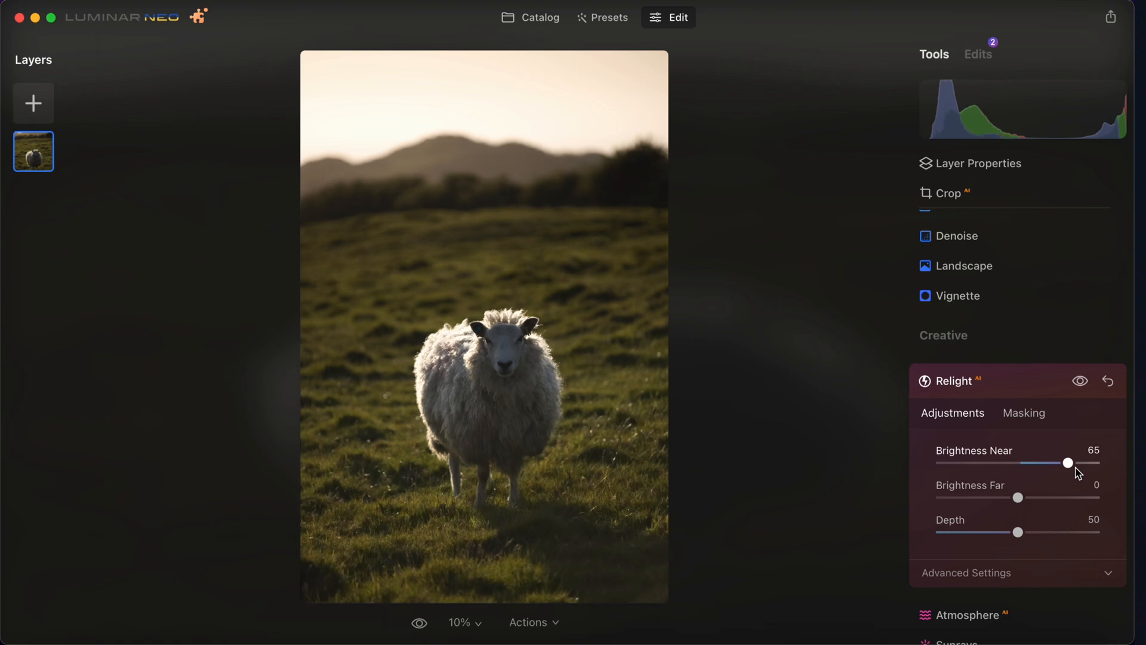
{"action": "left_click_drag", "start_coordinate": [1076, 468], "coordinate": [1103, 468]}
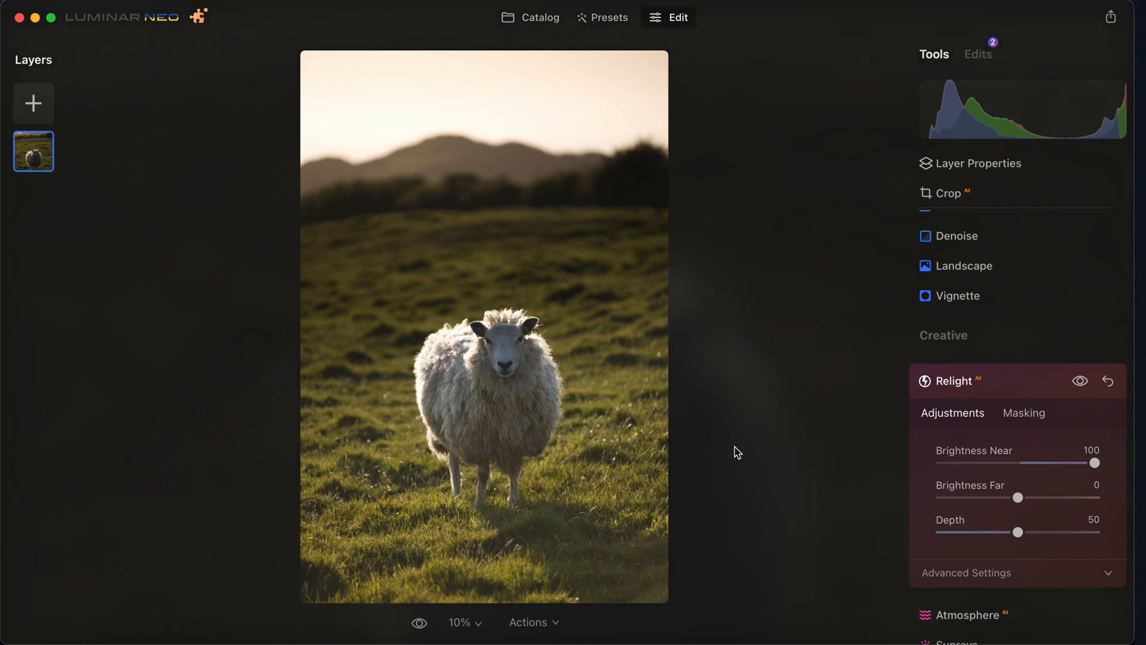
- Refine Relight AI with Brightness Near at 66, a raised Brightness Far and a higher Depth
{"action": "mouse_move", "coordinate": [1003, 532]}
{"action": "left_mouse_down"}
{"action": "mouse_move", "coordinate": [985, 535]}
{"action": "mouse_move", "coordinate": [1129, 544]}
{"action": "mouse_move", "coordinate": [975, 533]}
{"action": "mouse_move", "coordinate": [1024, 530]}
{"action": "left_mouse_up"}
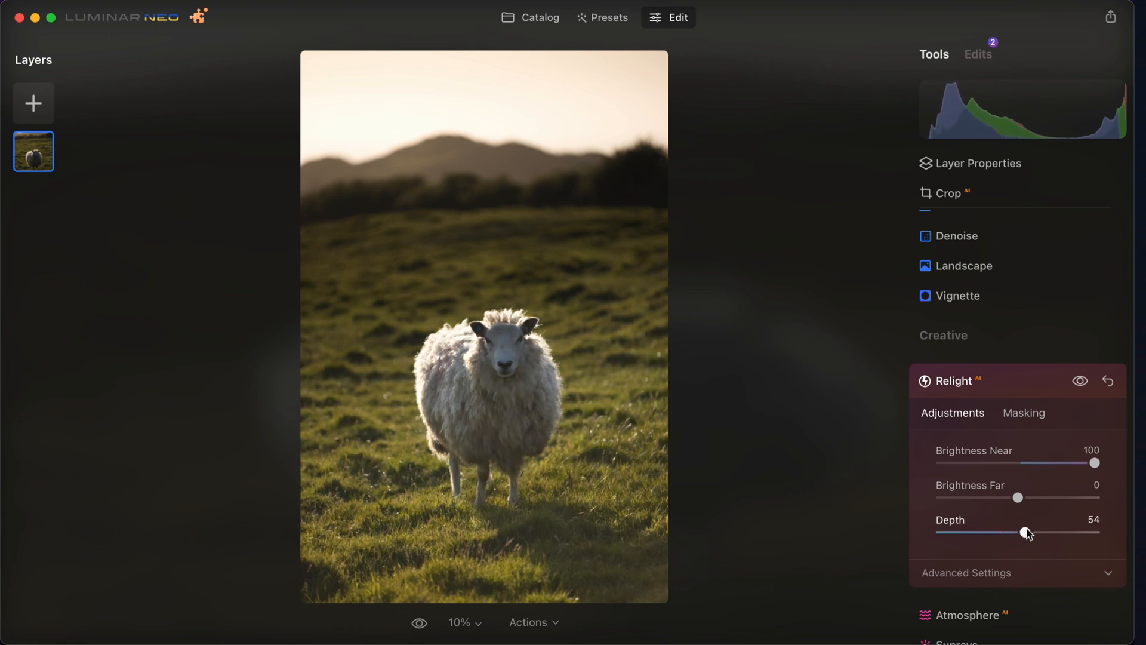
{"action": "left_click", "coordinate": [1051, 463]}
{"action": "left_click_drag", "start_coordinate": [1053, 466], "coordinate": [1074, 467]}
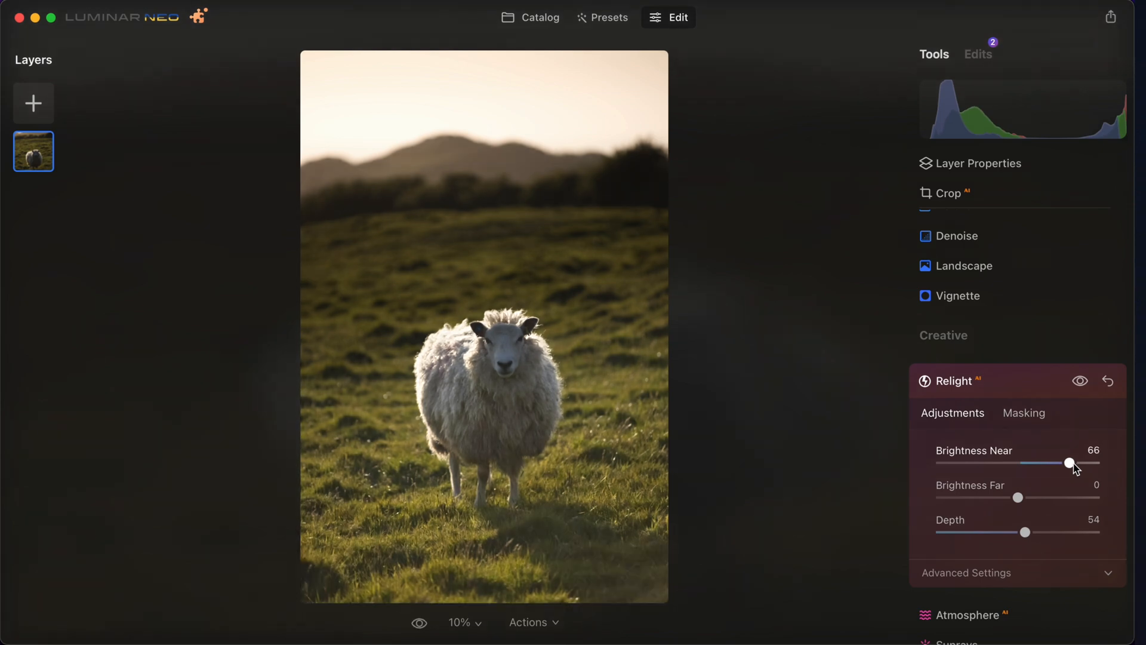
{"action": "left_click_drag", "start_coordinate": [1019, 499], "coordinate": [1060, 507]}
- Tint the photo's highlights with the Toning tool by setting the Highlights Saturation to 65
{"action": "scroll", "coordinate": [1060, 506], "scroll_direction": "down", "scroll_amount": 10}
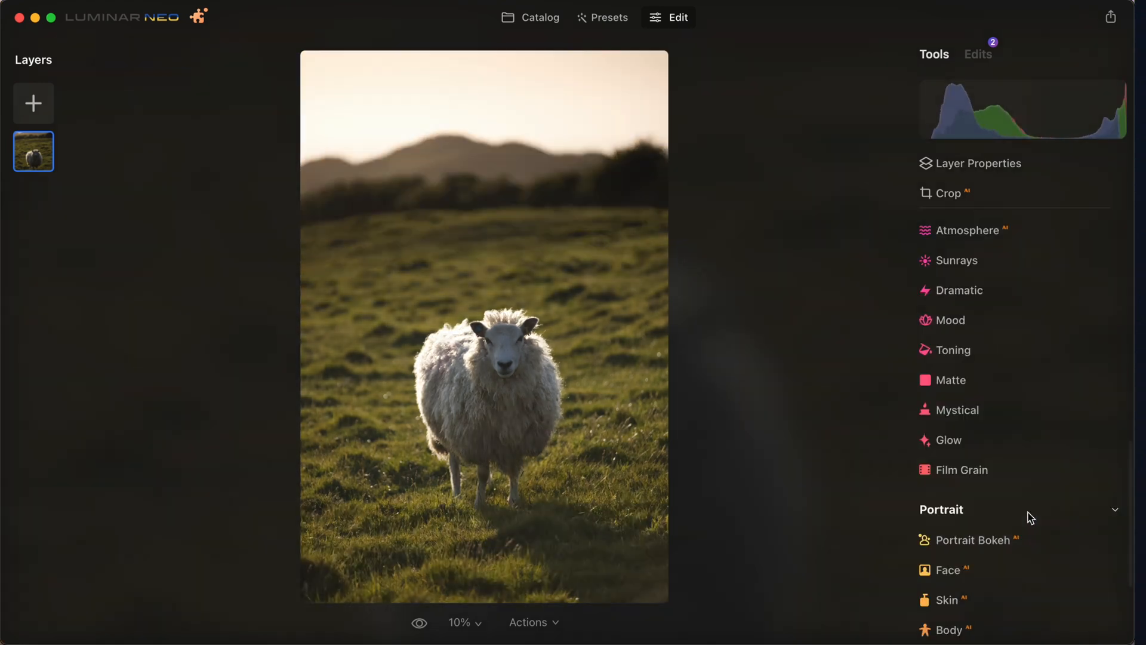
{"action": "scroll", "coordinate": [1008, 539], "scroll_direction": "down", "scroll_amount": 3}
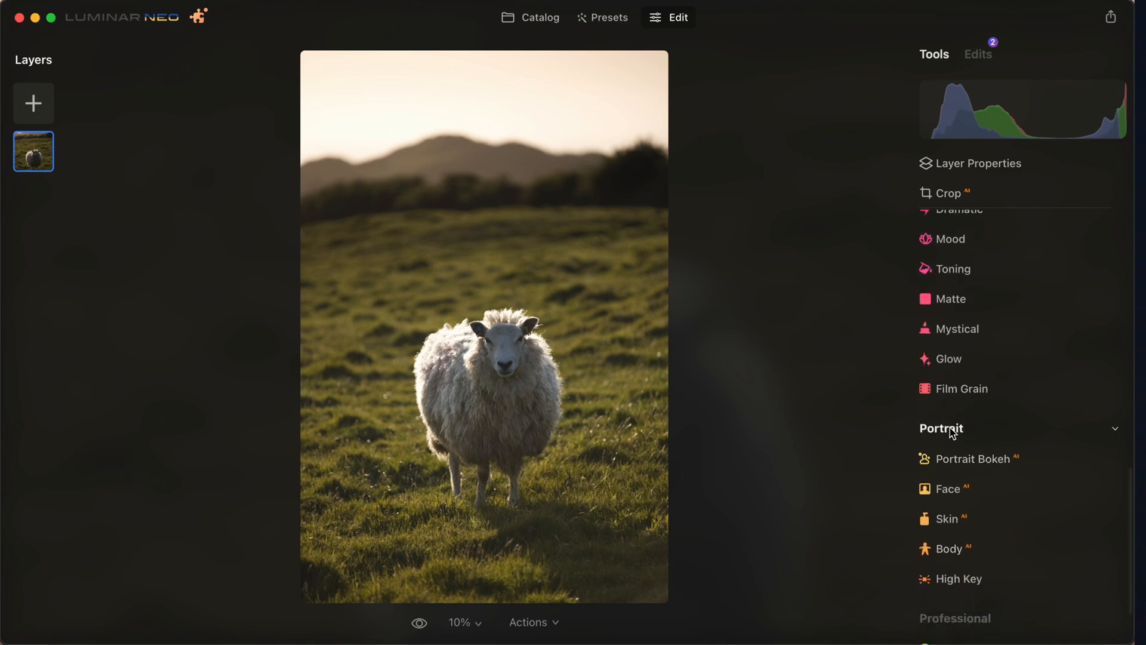
{"action": "scroll", "coordinate": [980, 431], "scroll_direction": "up", "scroll_amount": 5}
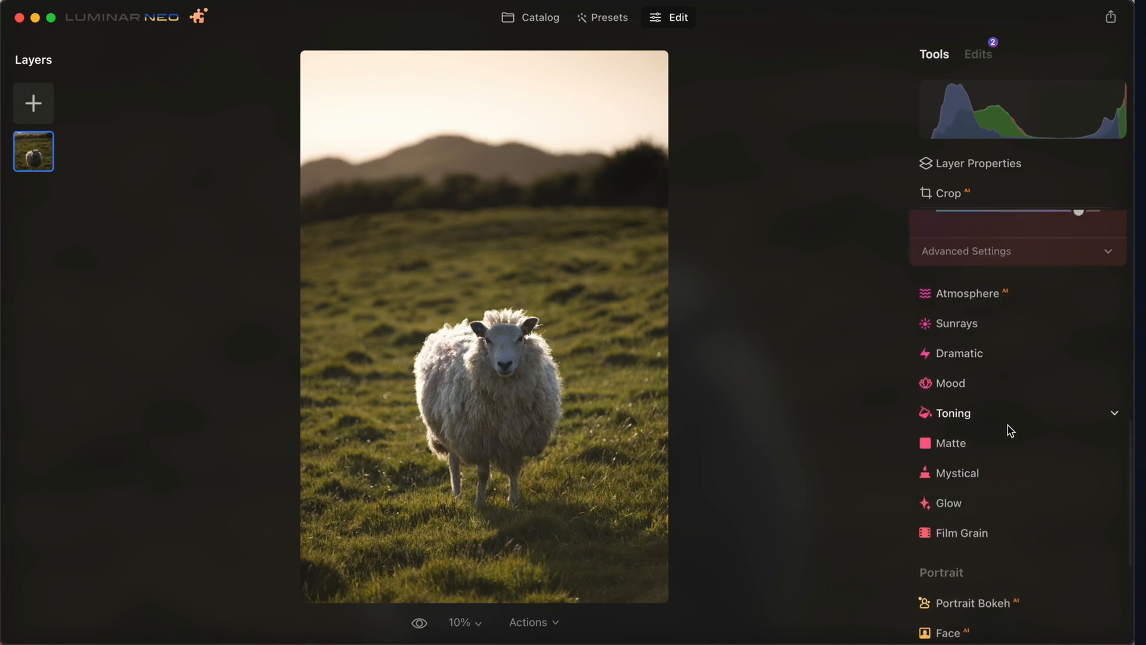
{"action": "left_click", "coordinate": [977, 421]}
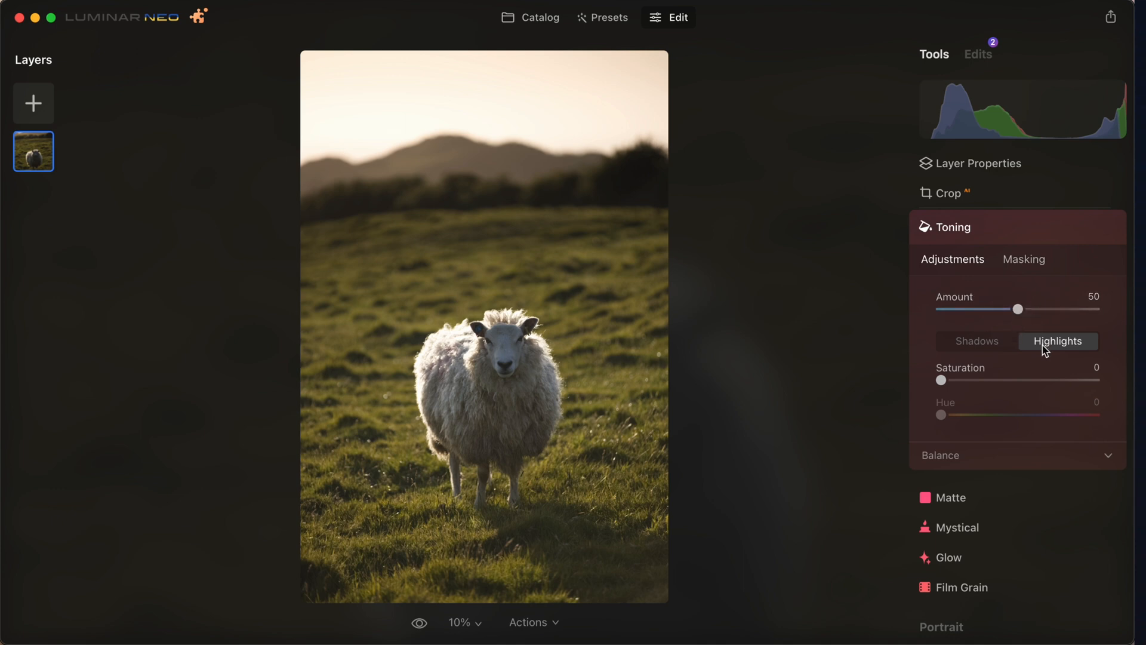
{"action": "left_click_drag", "start_coordinate": [944, 381], "coordinate": [1049, 389]}
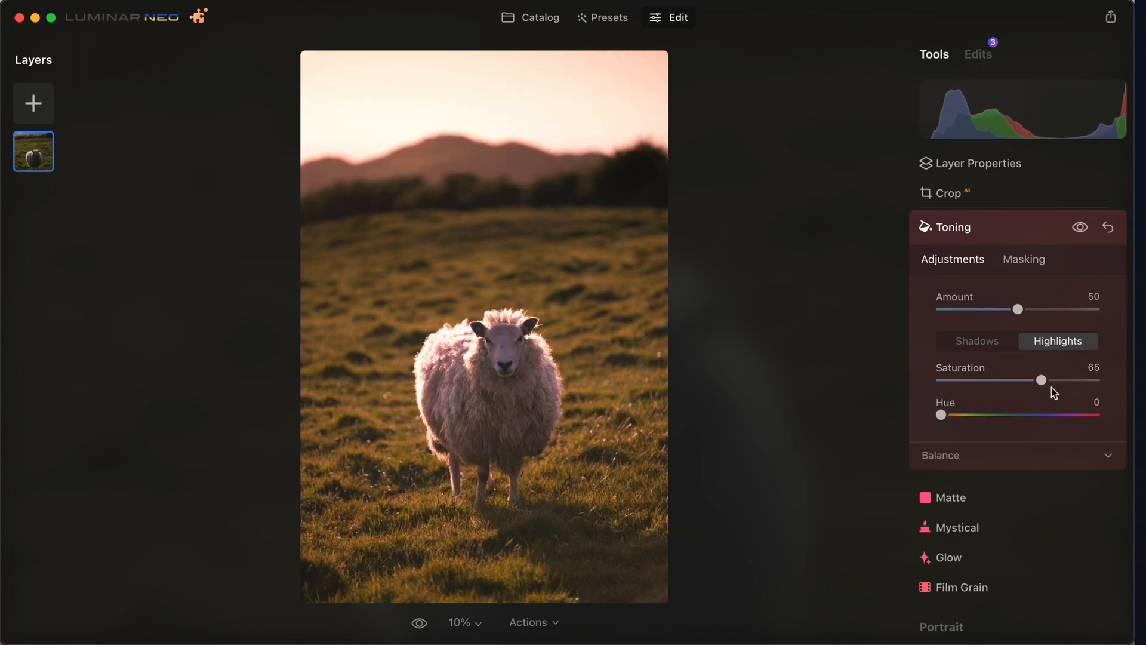
- Set the Toning Highlights Hue to 318 and tone the Shadows with Saturation 32 and Hue 199
{"action": "left_click_drag", "start_coordinate": [941, 416], "coordinate": [1083, 416]}
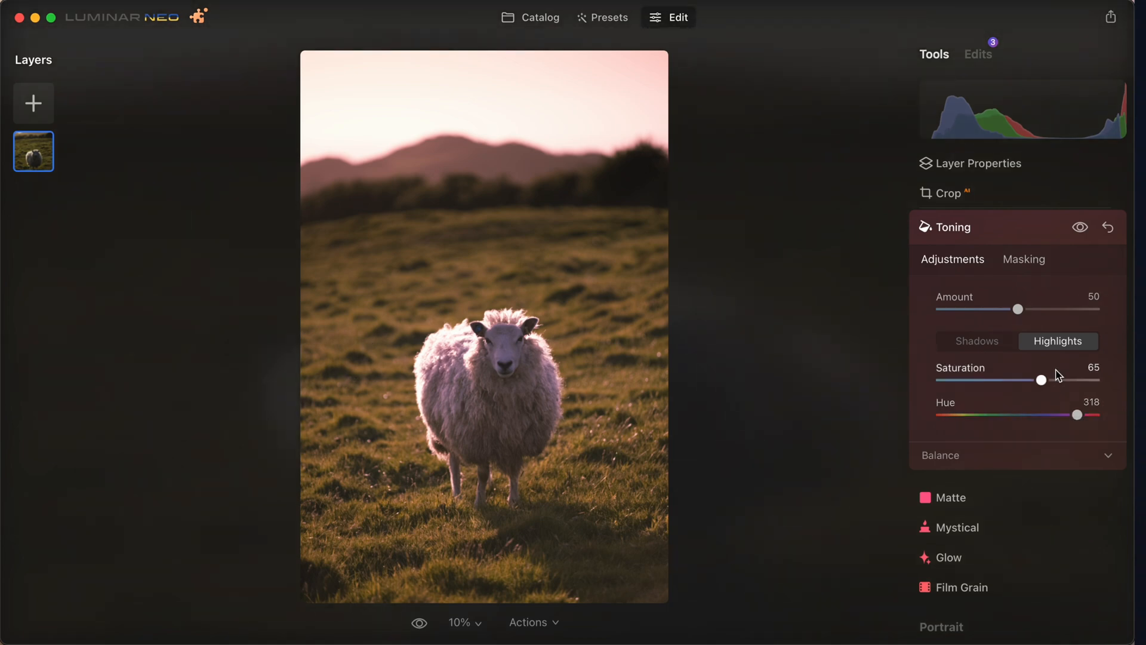
{"action": "left_click", "coordinate": [1004, 353]}
{"action": "left_click_drag", "start_coordinate": [944, 379], "coordinate": [1016, 384]}
{"action": "left_click_drag", "start_coordinate": [941, 415], "coordinate": [1026, 420]}
{"action": "mouse_move", "coordinate": [1009, 380]}
{"action": "left_mouse_down"}
{"action": "mouse_move", "coordinate": [1113, 383]}
{"action": "mouse_move", "coordinate": [1001, 399]}
{"action": "mouse_move", "coordinate": [996, 388]}
{"action": "left_mouse_up"}
- Lower the overall Toning Amount to 0 on the sheep photo
{"action": "left_click_drag", "start_coordinate": [1017, 311], "coordinate": [823, 308]}
{"action": "double_click", "coordinate": [978, 312]}
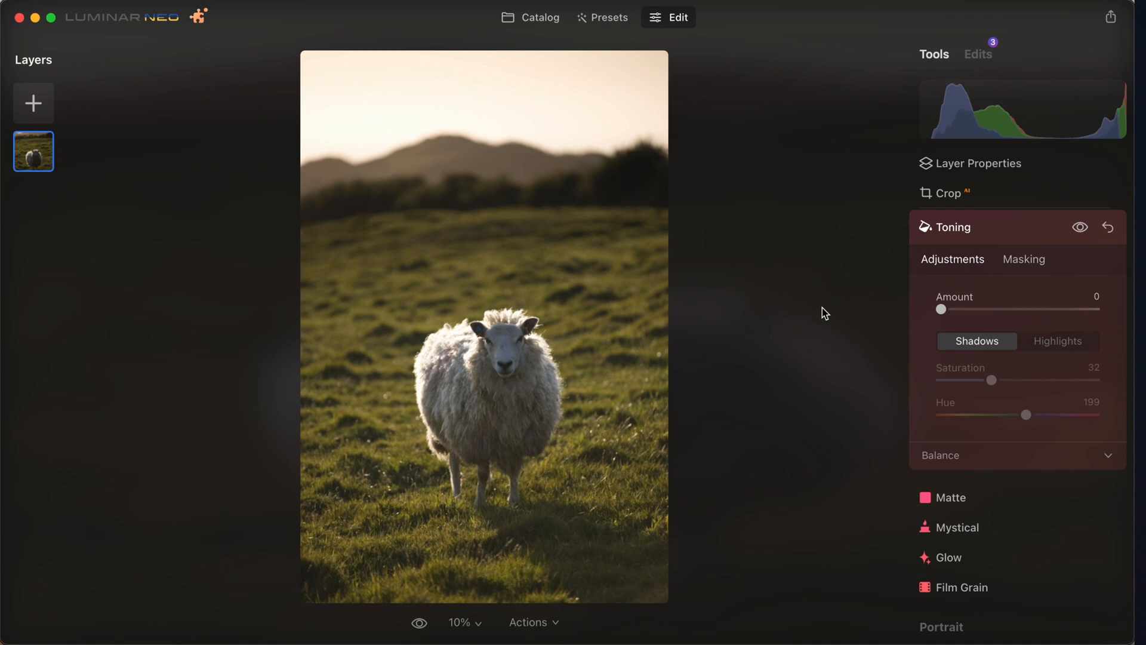
- Crop the sheep photo with the automatic Composition AI suggestion, keeping the Original ratio, and apply it
{"action": "left_click", "coordinate": [991, 199]}
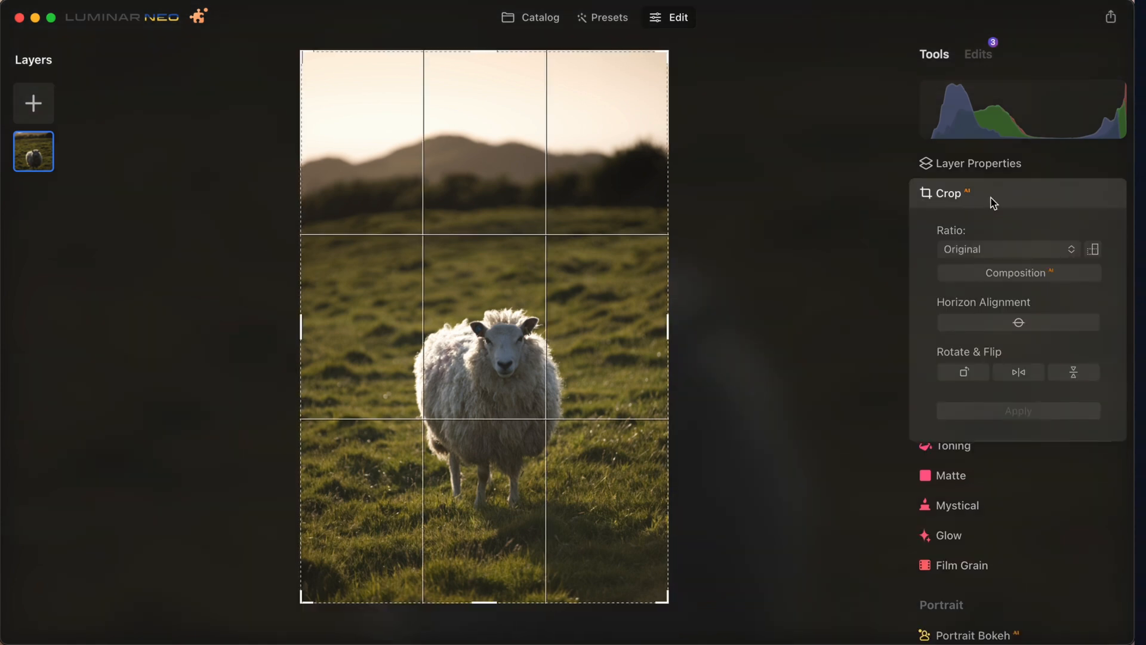
{"action": "left_click", "coordinate": [1039, 276]}
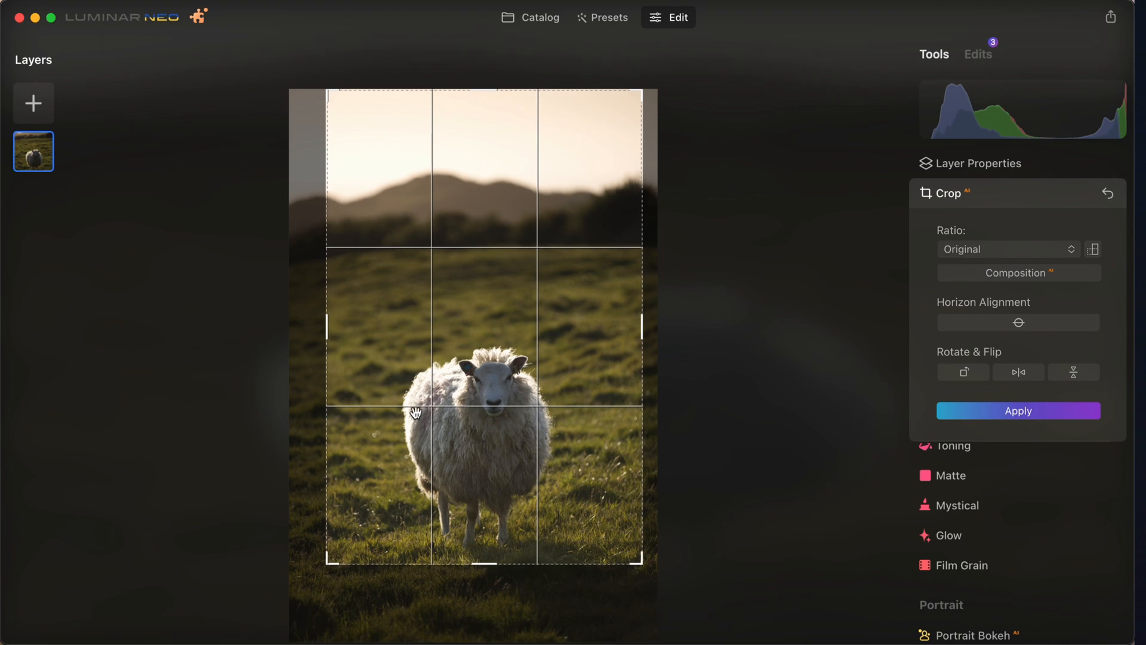
{"action": "left_click", "coordinate": [1030, 415]}
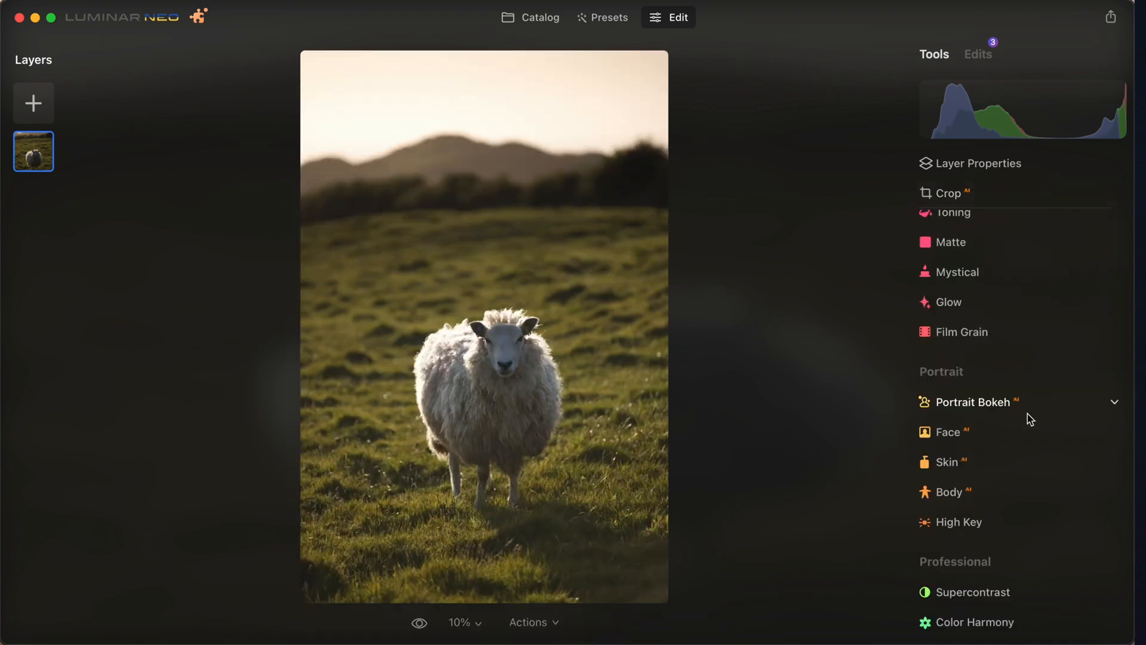
- Raise the Mood tool's Amount to about 74 without choosing a LUT
{"action": "scroll", "coordinate": [990, 360], "scroll_direction": "up", "scroll_amount": 3}
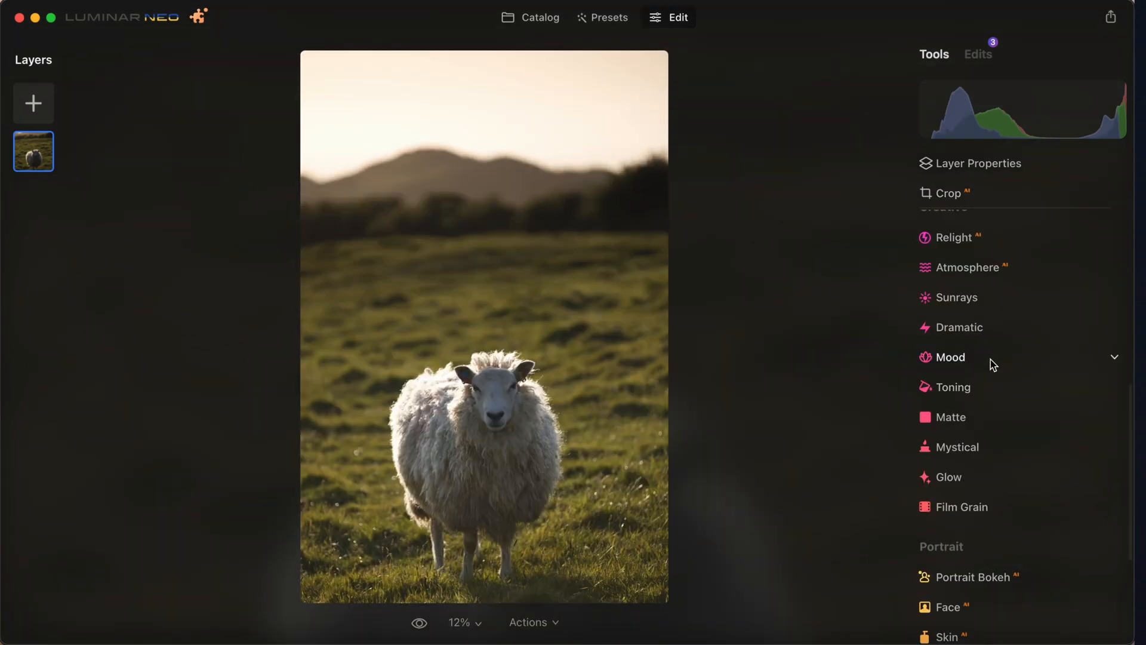
{"action": "left_click", "coordinate": [991, 359]}
{"action": "left_click_drag", "start_coordinate": [987, 480], "coordinate": [1057, 481]}
{"action": "left_click_drag", "start_coordinate": [1018, 515], "coordinate": [1032, 515]}
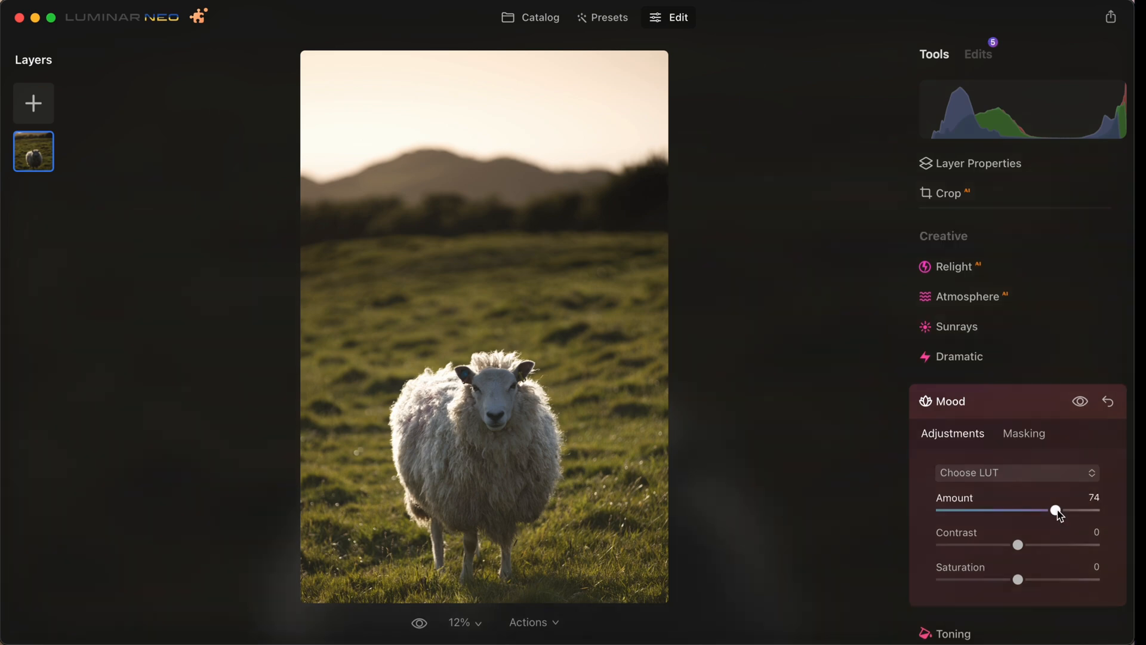
{"action": "mouse_move", "coordinate": [1060, 515]}
{"action": "left_mouse_down"}
{"action": "mouse_move", "coordinate": [1077, 511]}
{"action": "mouse_move", "coordinate": [1057, 515]}
{"action": "left_mouse_up"}
{"action": "left_click", "coordinate": [987, 413]}
- Try the Glow effect on the sheep photo and bring its slider back down to the minimum
{"action": "scroll", "coordinate": [987, 414], "scroll_direction": "down", "scroll_amount": 2}
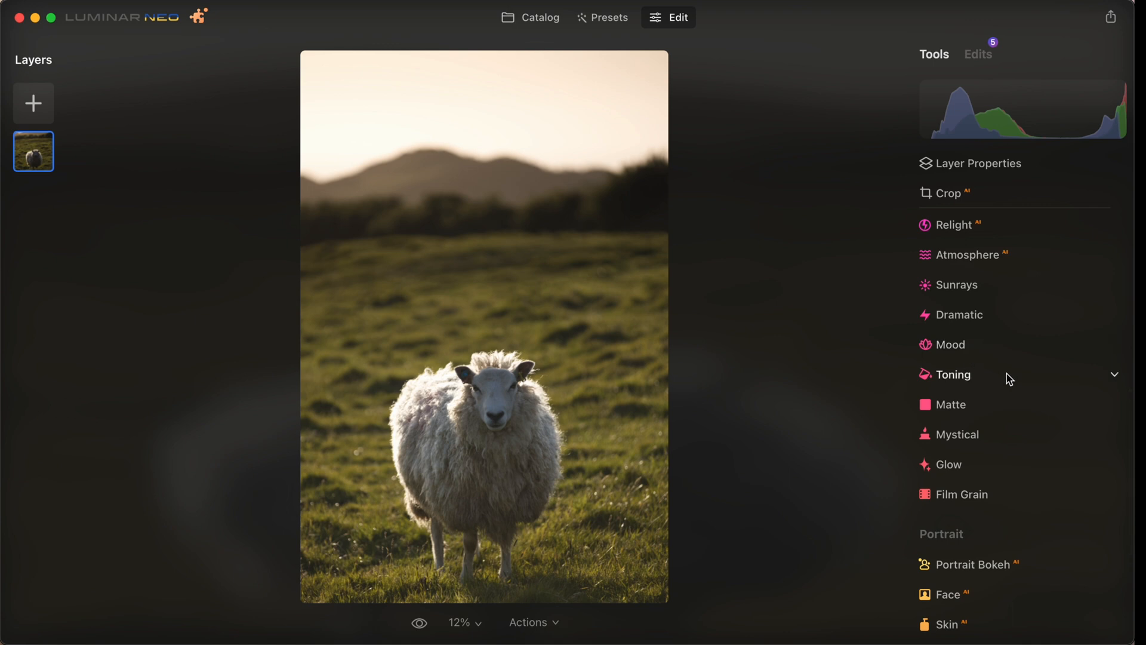
{"action": "scroll", "coordinate": [1007, 374], "scroll_direction": "down", "scroll_amount": 1}
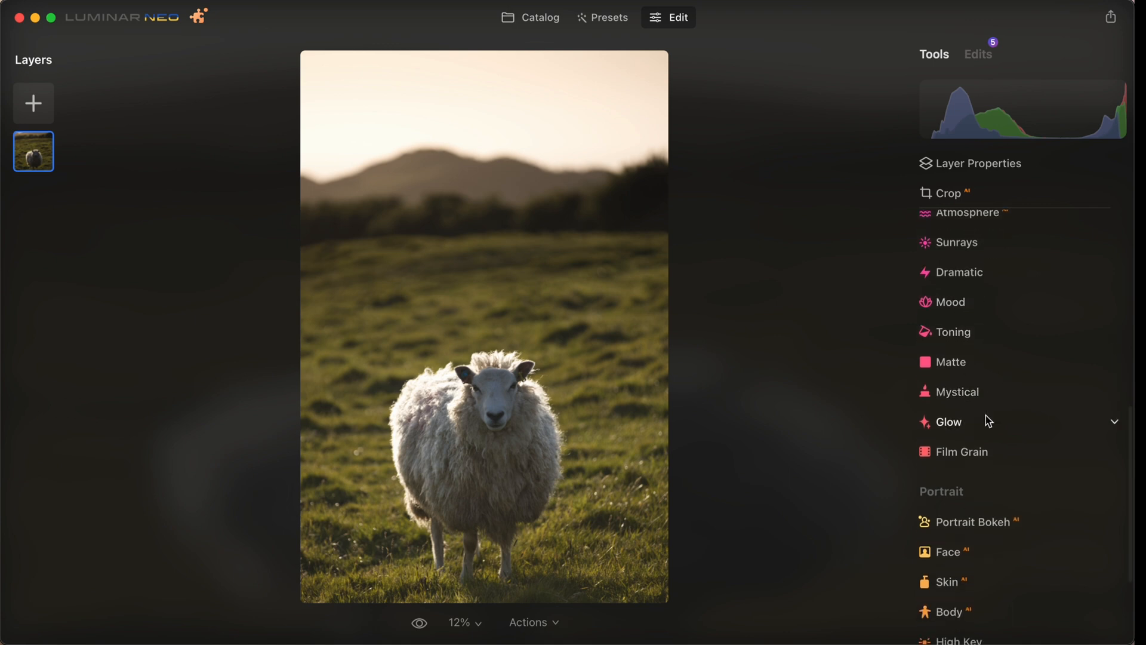
{"action": "left_click", "coordinate": [985, 420]}
{"action": "left_click", "coordinate": [989, 546]}
{"action": "left_click_drag", "start_coordinate": [989, 546], "coordinate": [908, 545]}
- Apply Supercontrast with Highlights Contrast 31, Midtones Contrast 30 and Shadows Contrast 23
{"action": "scroll", "coordinate": [972, 410], "scroll_direction": "down", "scroll_amount": 3}
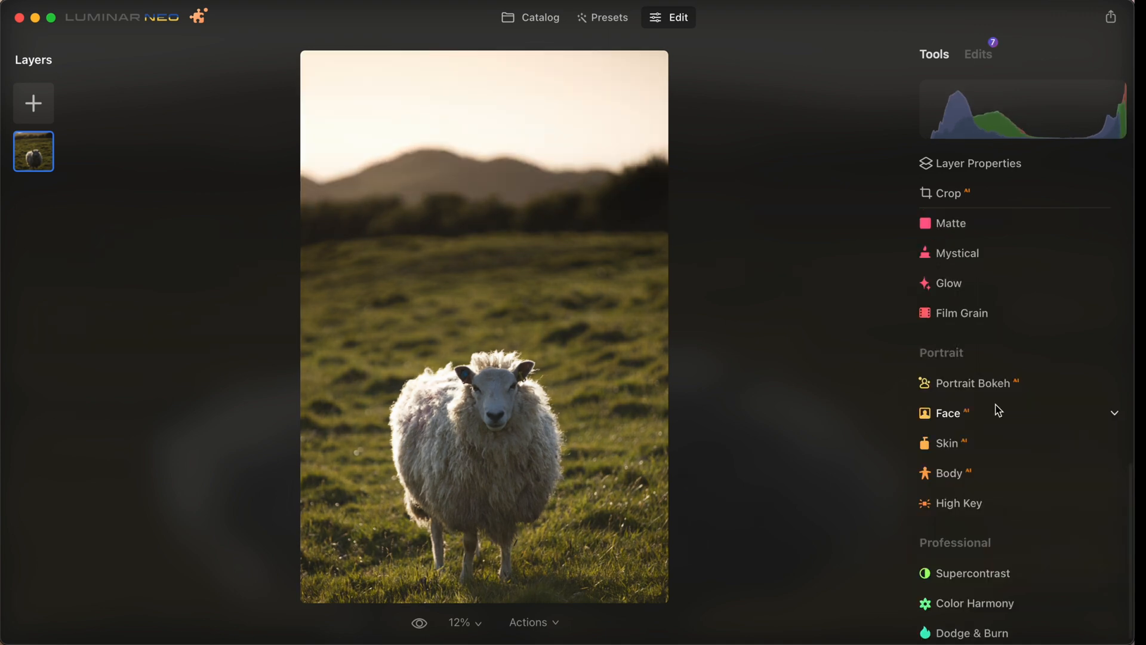
{"action": "left_click", "coordinate": [979, 562]}
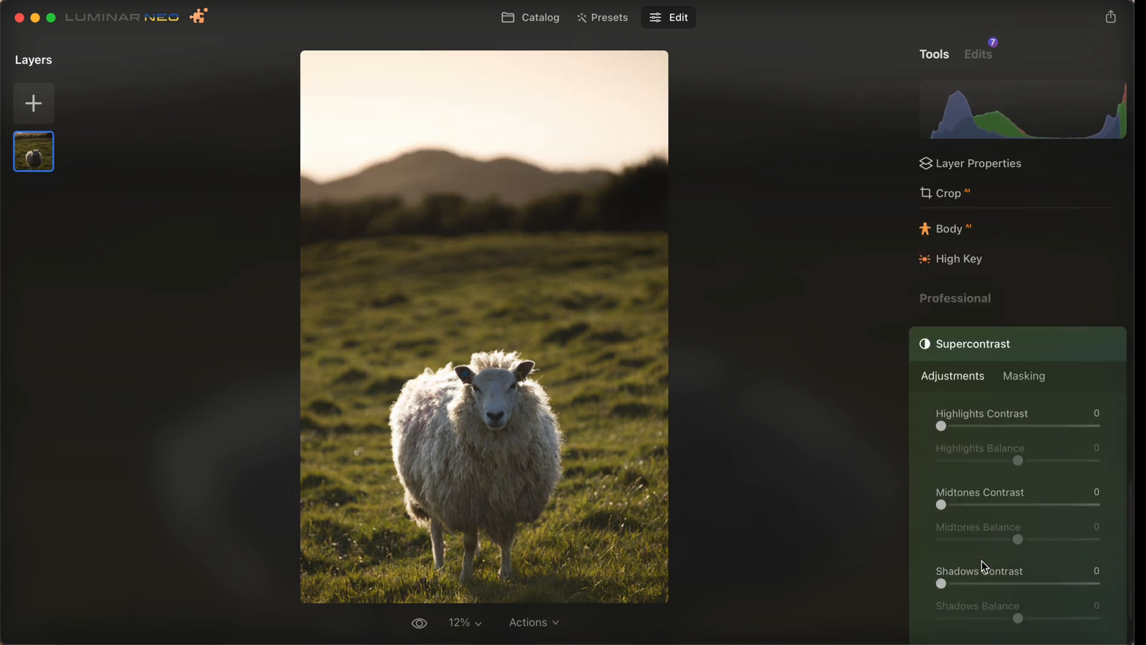
{"action": "left_click_drag", "start_coordinate": [973, 428], "coordinate": [988, 427]}
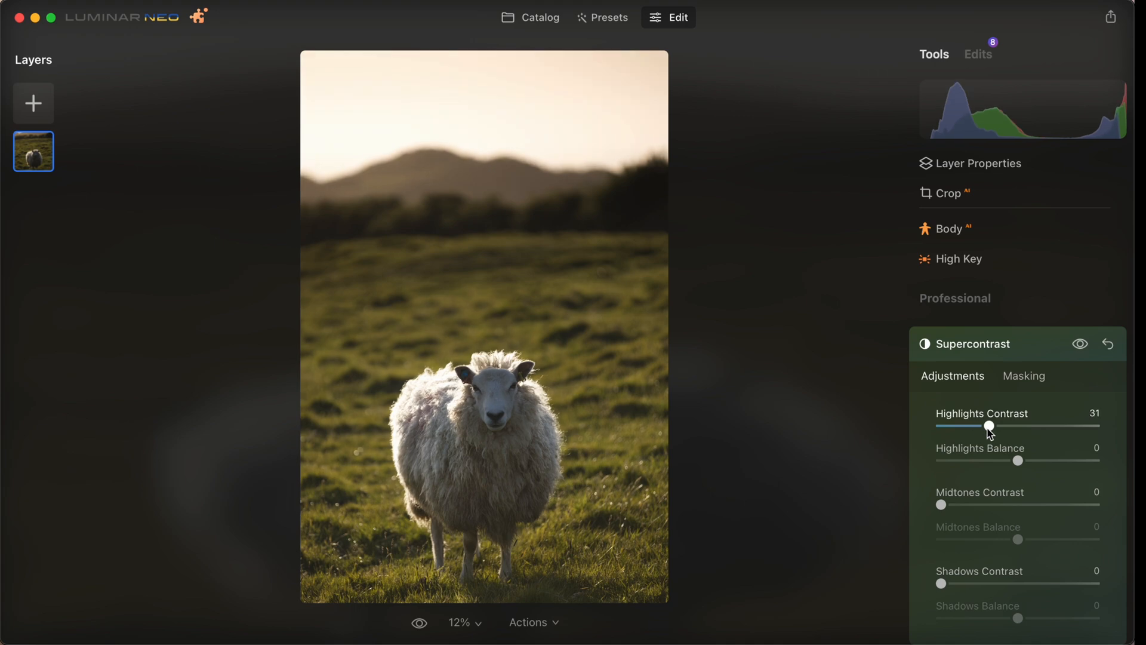
{"action": "left_click", "coordinate": [988, 506]}
{"action": "scroll", "coordinate": [987, 508], "scroll_direction": "down", "scroll_amount": 1}
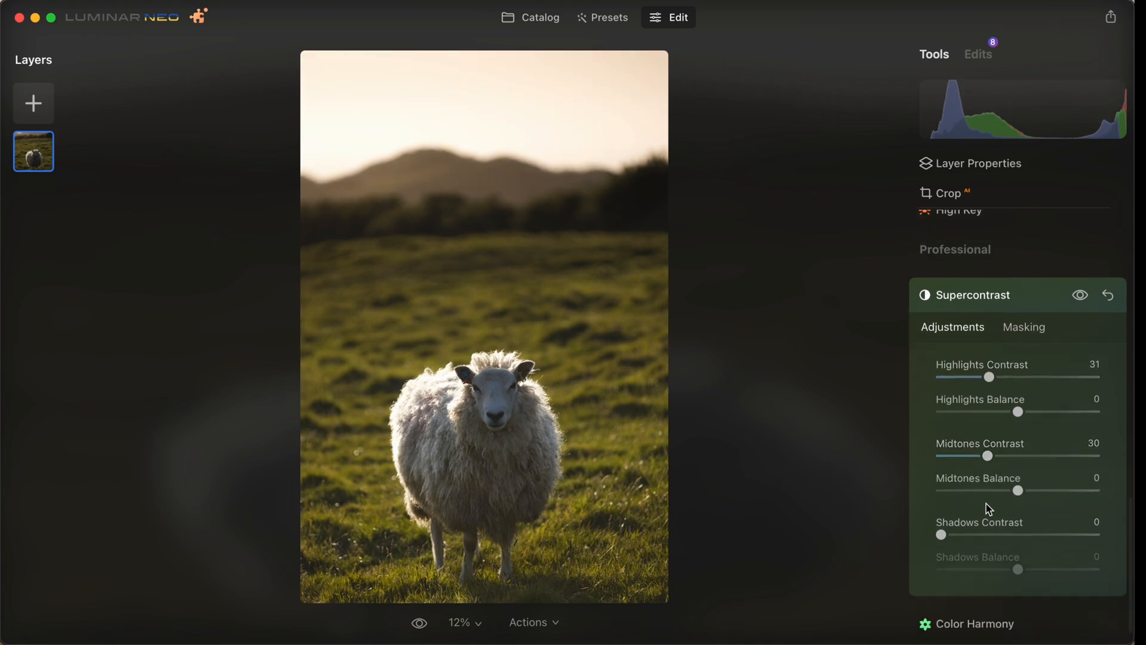
{"action": "left_click", "coordinate": [977, 535]}
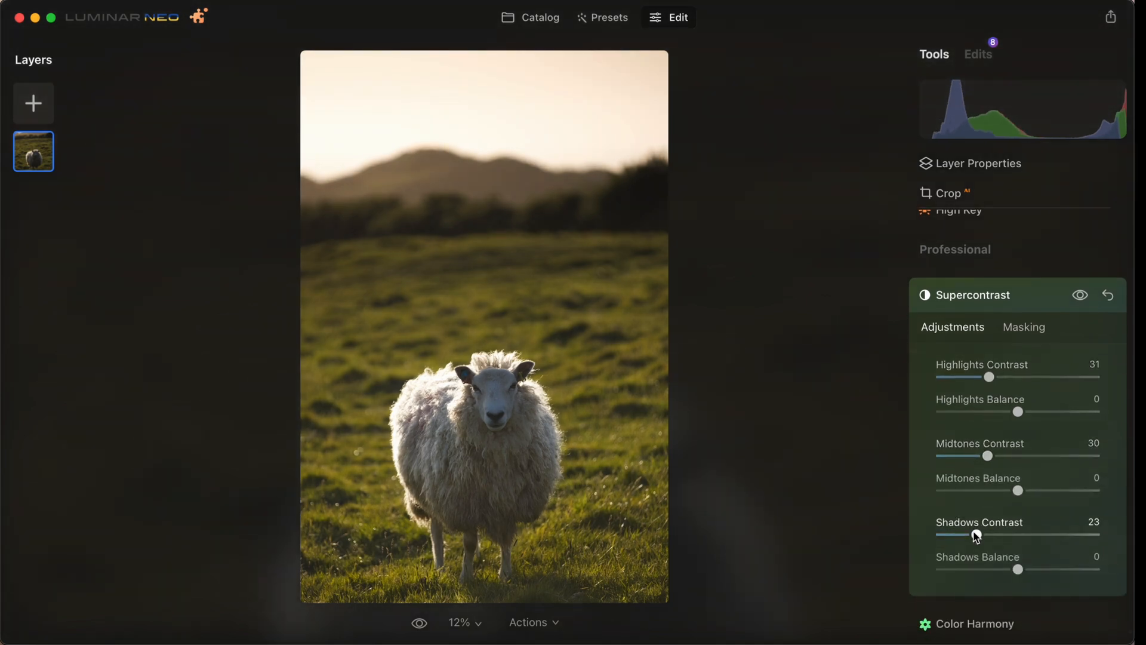
- Look over the settings of the Color Harmony and Dodge & Burn tools
{"action": "scroll", "coordinate": [977, 535], "scroll_direction": "down", "scroll_amount": 1}
{"action": "left_click", "coordinate": [983, 593]}
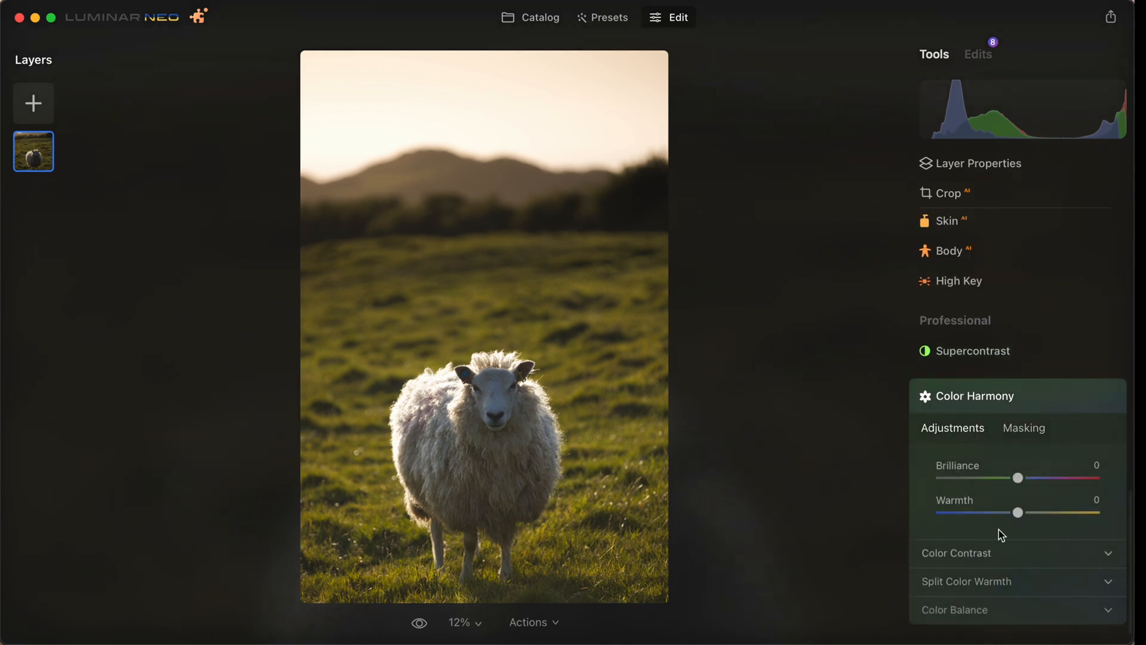
{"action": "scroll", "coordinate": [1002, 532], "scroll_direction": "down", "scroll_amount": 1}
{"action": "left_click", "coordinate": [991, 617]}
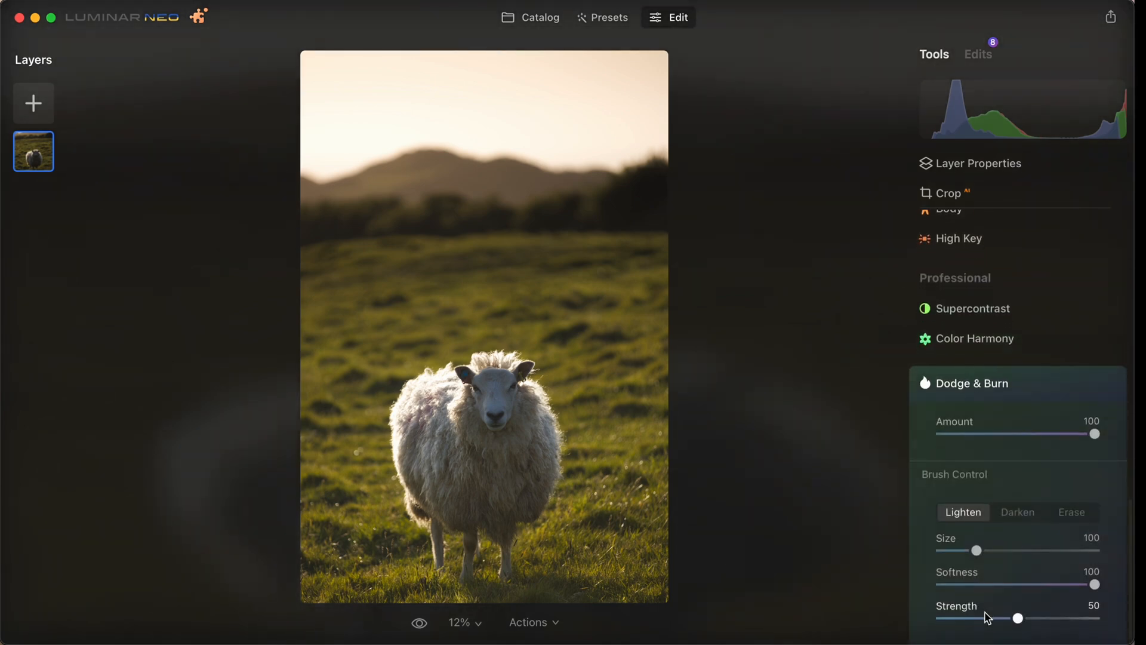
{"action": "scroll", "coordinate": [1039, 461], "scroll_direction": "up", "scroll_amount": 15}
{"action": "scroll", "coordinate": [1039, 461], "scroll_direction": "up", "scroll_amount": 10}
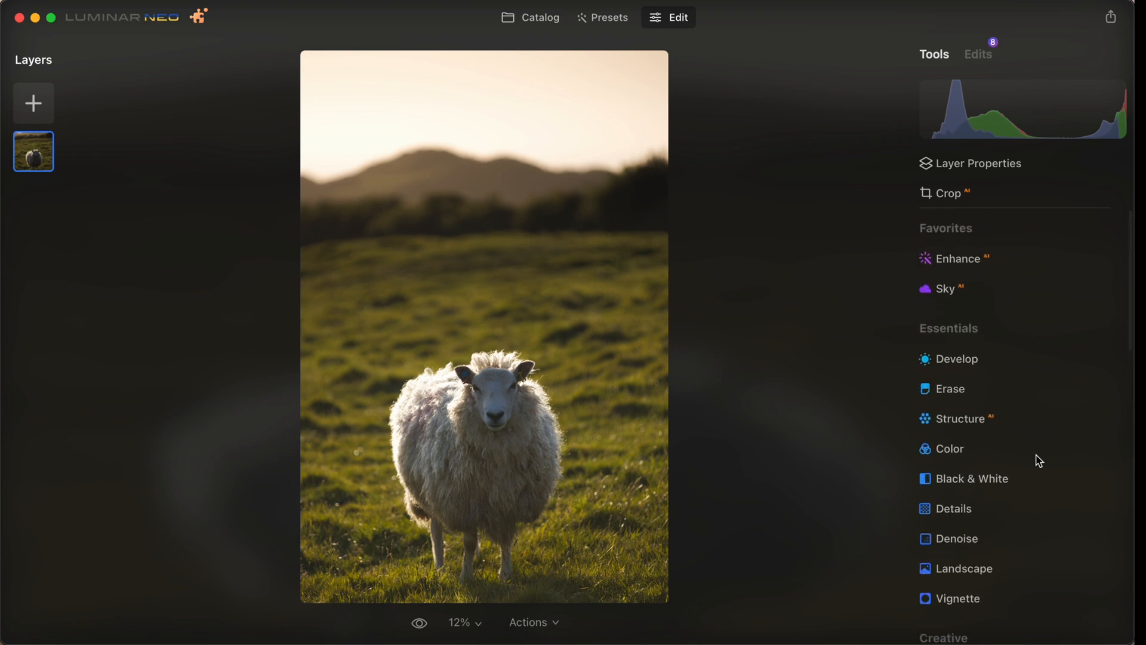
- Set the Structure AI Amount to 16 and inspect the sheep's face at 100% magnification
{"action": "left_click", "coordinate": [976, 417]}
{"action": "left_click_drag", "start_coordinate": [1019, 513], "coordinate": [1032, 515]}
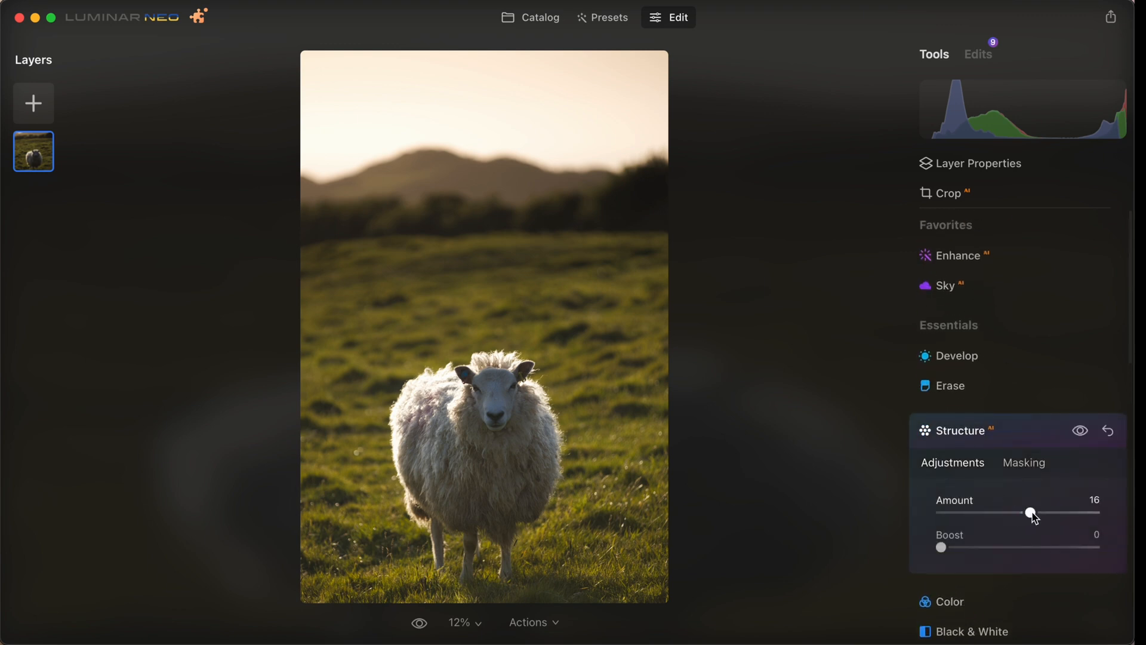
{"action": "double_click", "coordinate": [508, 410]}
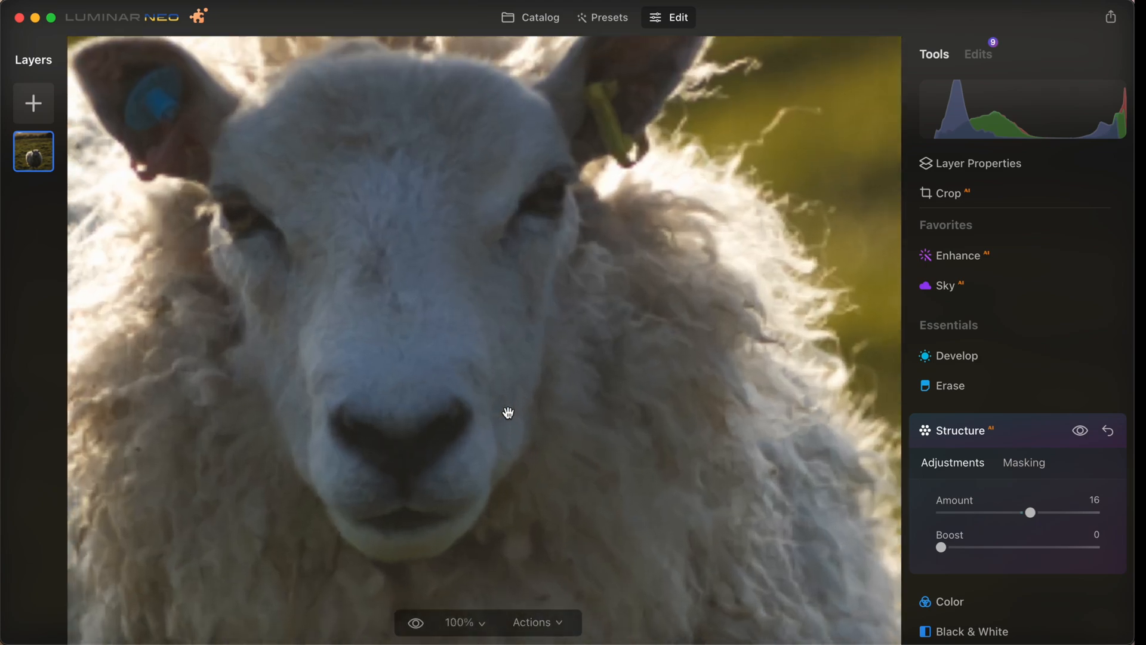
{"action": "double_click", "coordinate": [508, 420]}
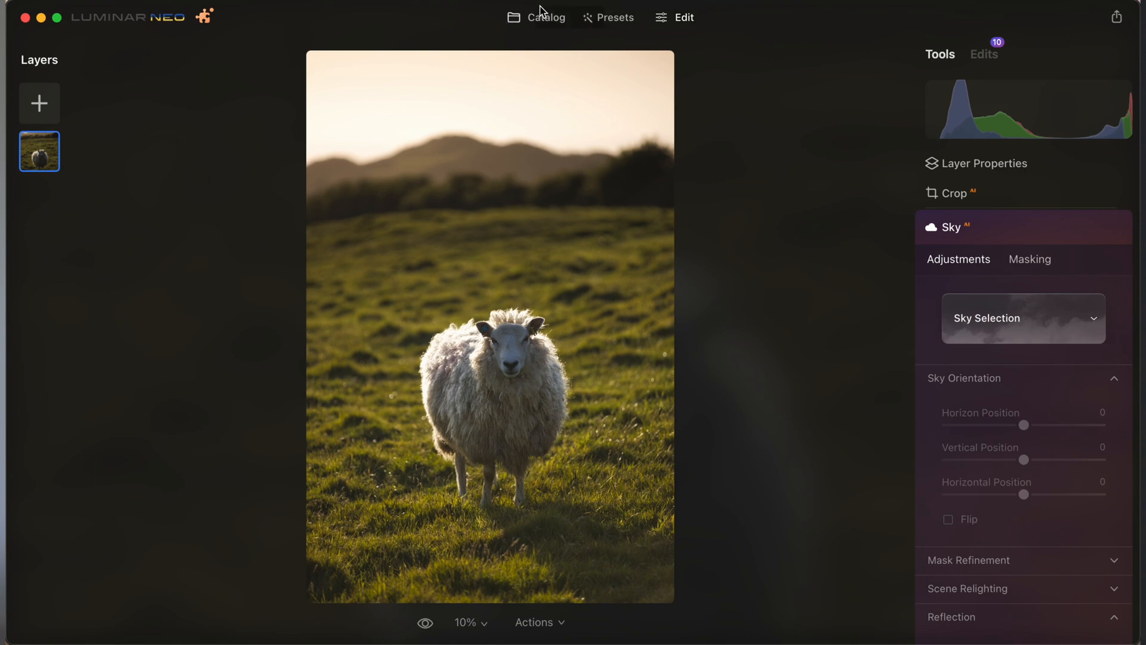
- Open the aerial hill photo from the catalog for editing
{"action": "left_click", "coordinate": [537, 15]}
{"action": "scroll", "coordinate": [580, 423], "scroll_direction": "down", "scroll_amount": 3}
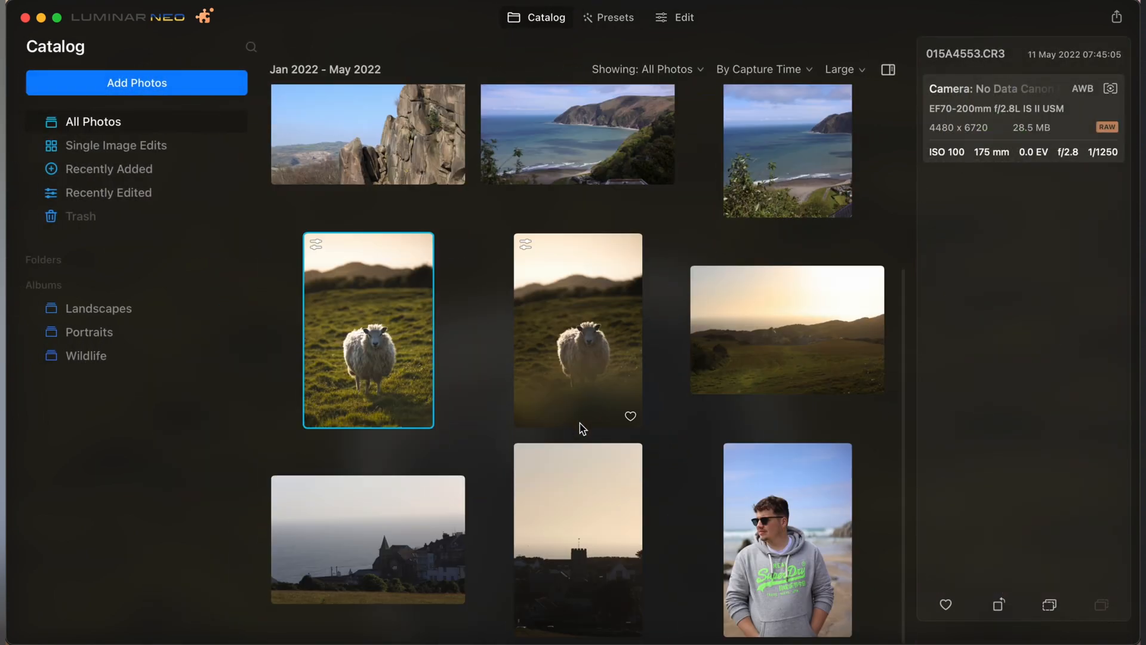
{"action": "scroll", "coordinate": [587, 488], "scroll_direction": "up", "scroll_amount": 5}
{"action": "scroll", "coordinate": [639, 305], "scroll_direction": "up", "scroll_amount": 3}
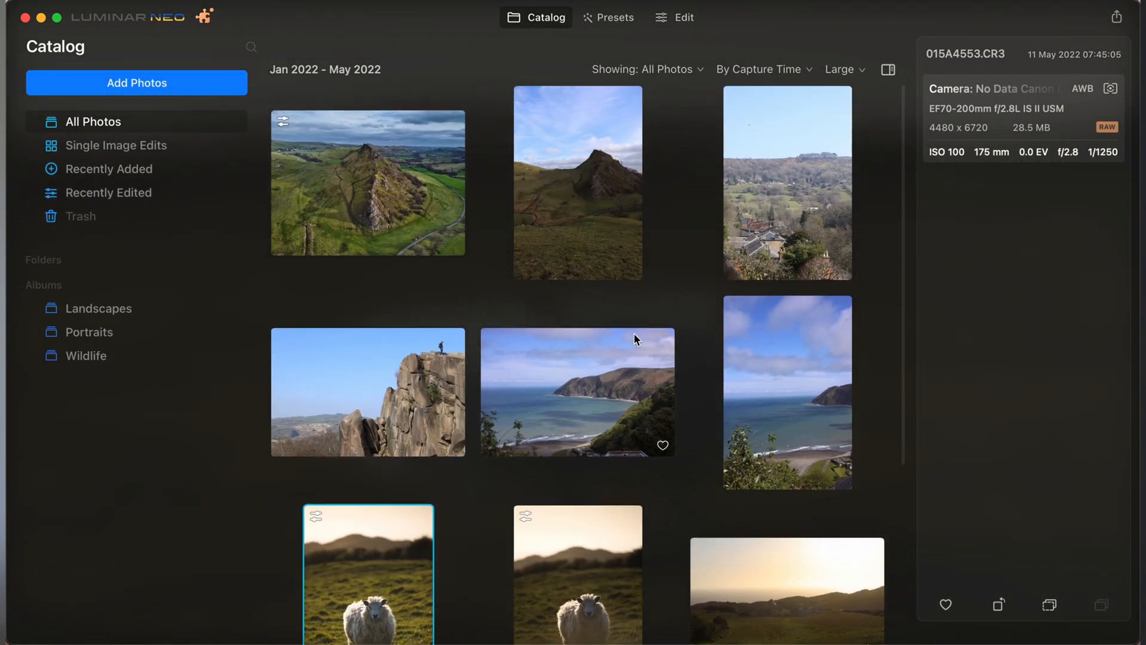
{"action": "double_click", "coordinate": [404, 165]}
{"action": "left_click", "coordinate": [682, 18]}
- Set the Landscape tool's Dehaze to 15 on the hill photo
{"action": "scroll", "coordinate": [1009, 436], "scroll_direction": "down", "scroll_amount": 2}
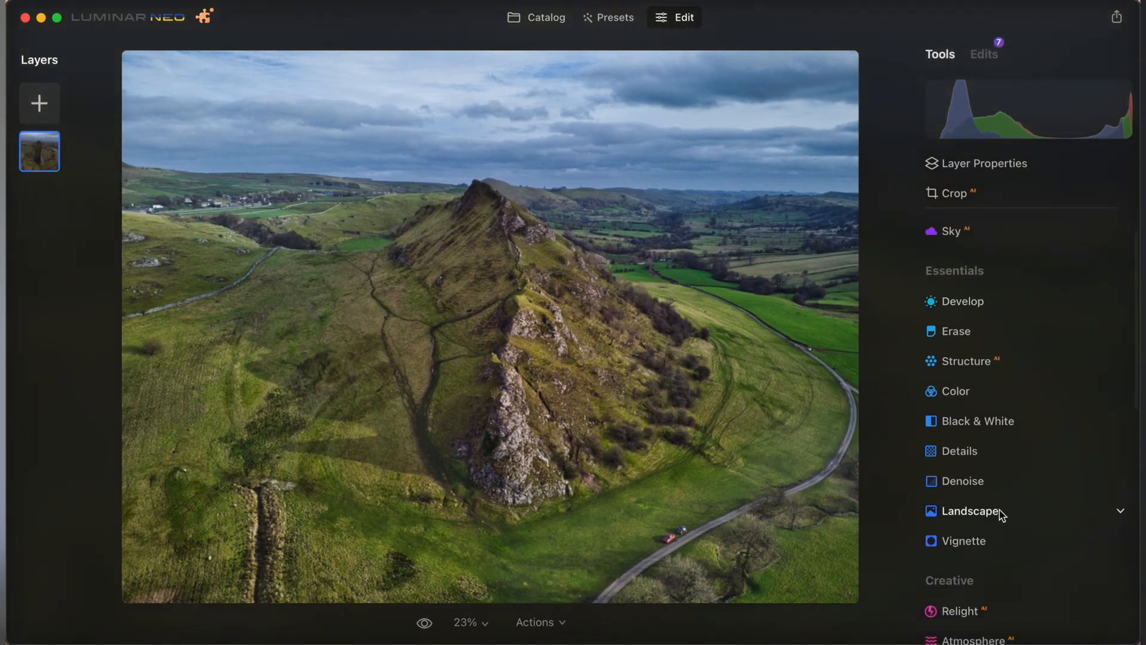
{"action": "left_click", "coordinate": [971, 511]}
{"action": "left_click_drag", "start_coordinate": [951, 441], "coordinate": [1020, 447]}
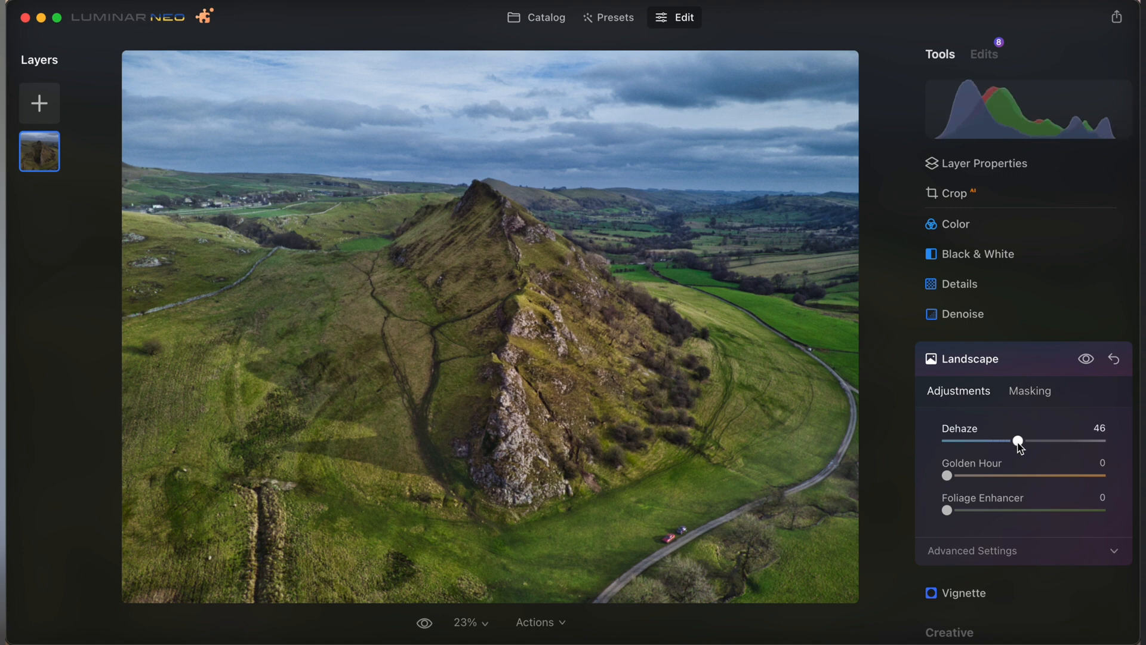
{"action": "left_click_drag", "start_coordinate": [1020, 446], "coordinate": [970, 446]}
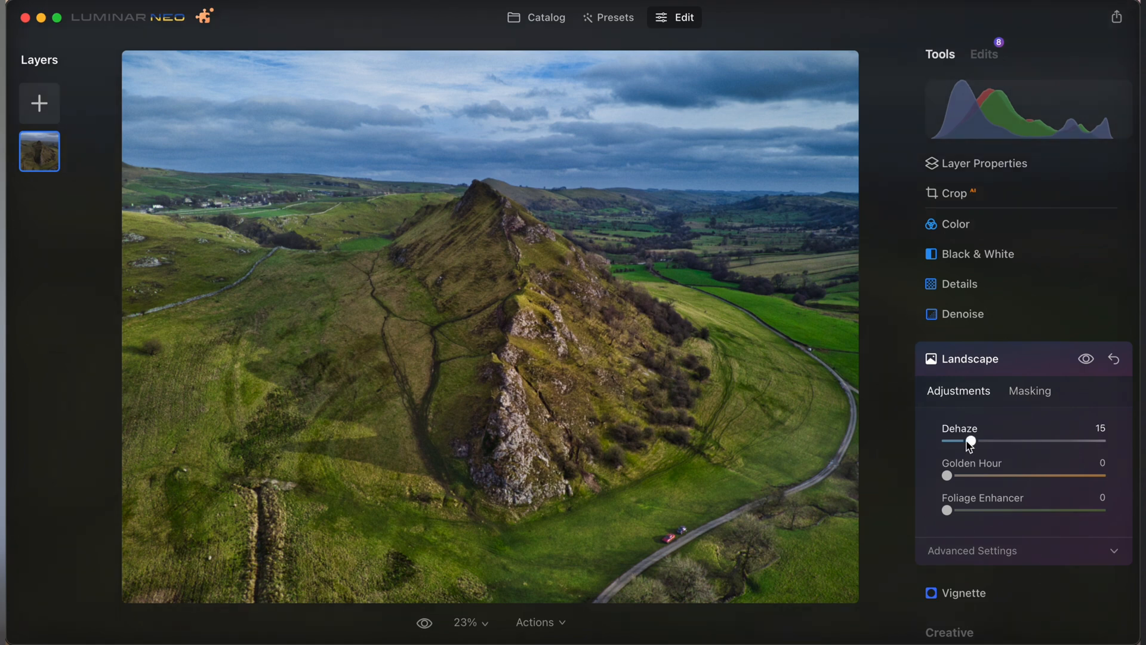
- Set the Landscape tool's Golden Hour to 32 and its Foliage Enhancer to 3
{"action": "left_click_drag", "start_coordinate": [950, 480], "coordinate": [999, 479]}
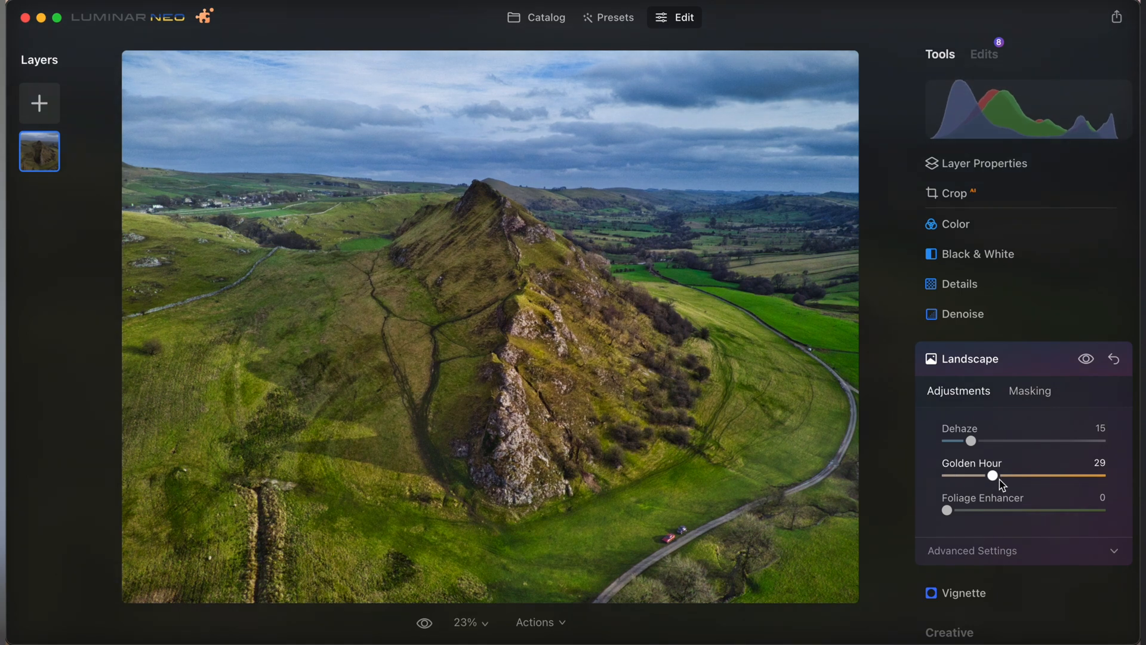
{"action": "left_click_drag", "start_coordinate": [999, 479], "coordinate": [1112, 485]}
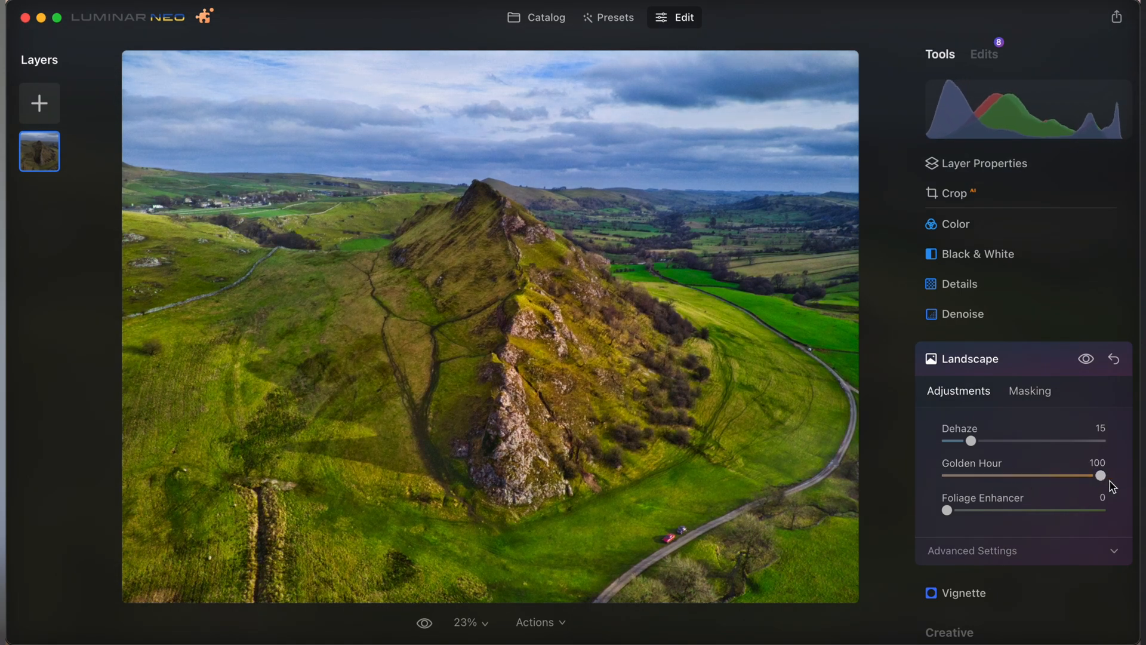
{"action": "left_click", "coordinate": [1032, 476]}
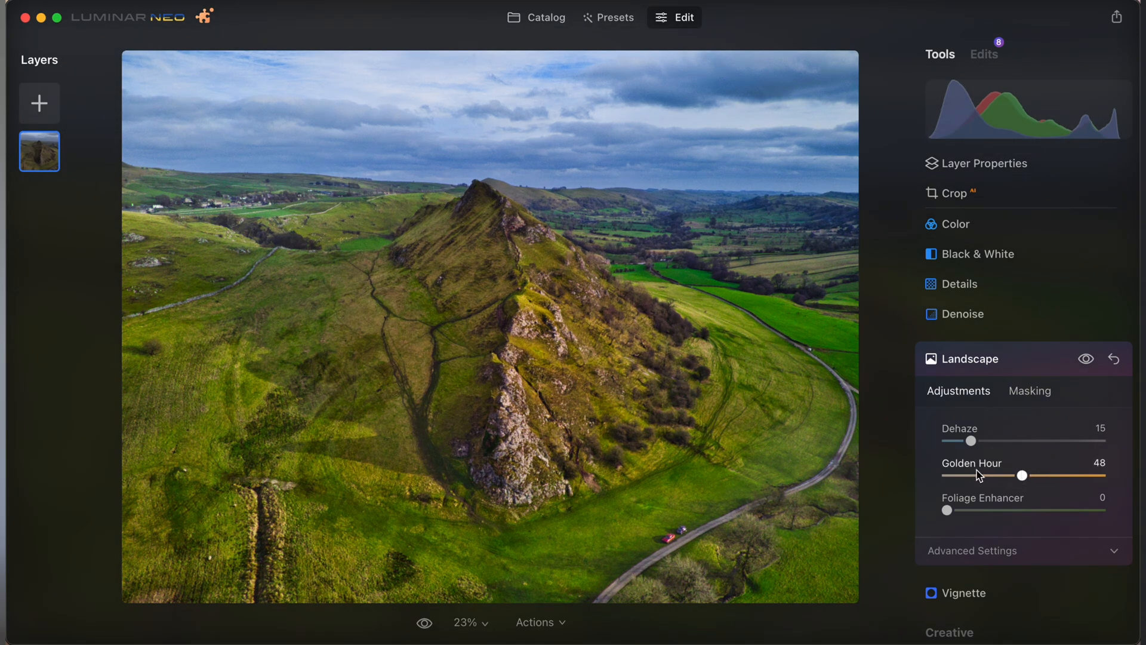
{"action": "left_click_drag", "start_coordinate": [959, 478], "coordinate": [997, 484]}
{"action": "key", "text": "backslash"}
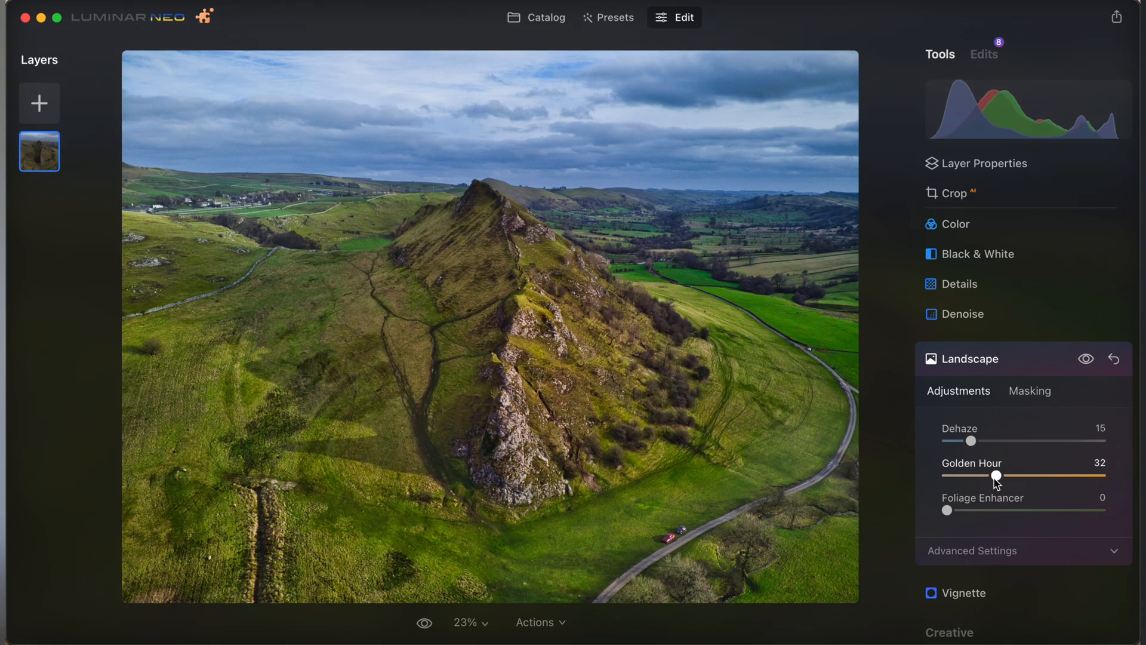
{"action": "mouse_move", "coordinate": [948, 511]}
{"action": "left_mouse_down"}
{"action": "mouse_move", "coordinate": [1098, 511]}
{"action": "mouse_move", "coordinate": [1115, 532]}
{"action": "mouse_move", "coordinate": [1037, 511]}
{"action": "mouse_move", "coordinate": [935, 514]}
{"action": "mouse_move", "coordinate": [950, 517]}
{"action": "left_mouse_up"}
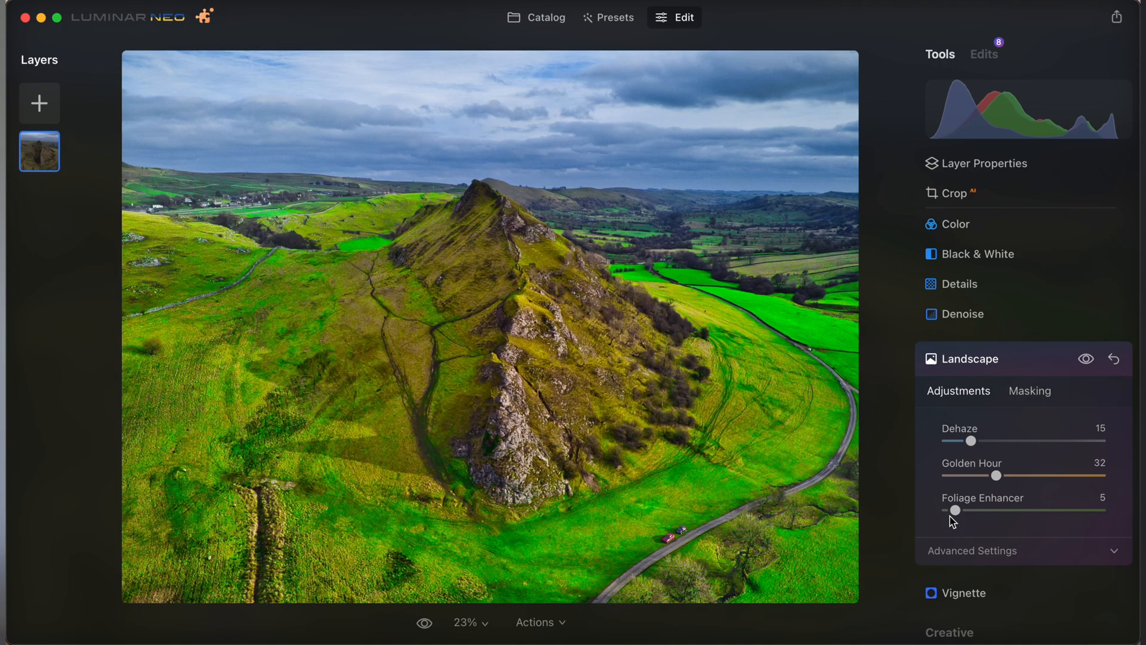
{"action": "mouse_move", "coordinate": [951, 518]}
{"action": "left_mouse_down"}
{"action": "mouse_move", "coordinate": [928, 514]}
{"action": "mouse_move", "coordinate": [954, 514]}
{"action": "left_mouse_up"}
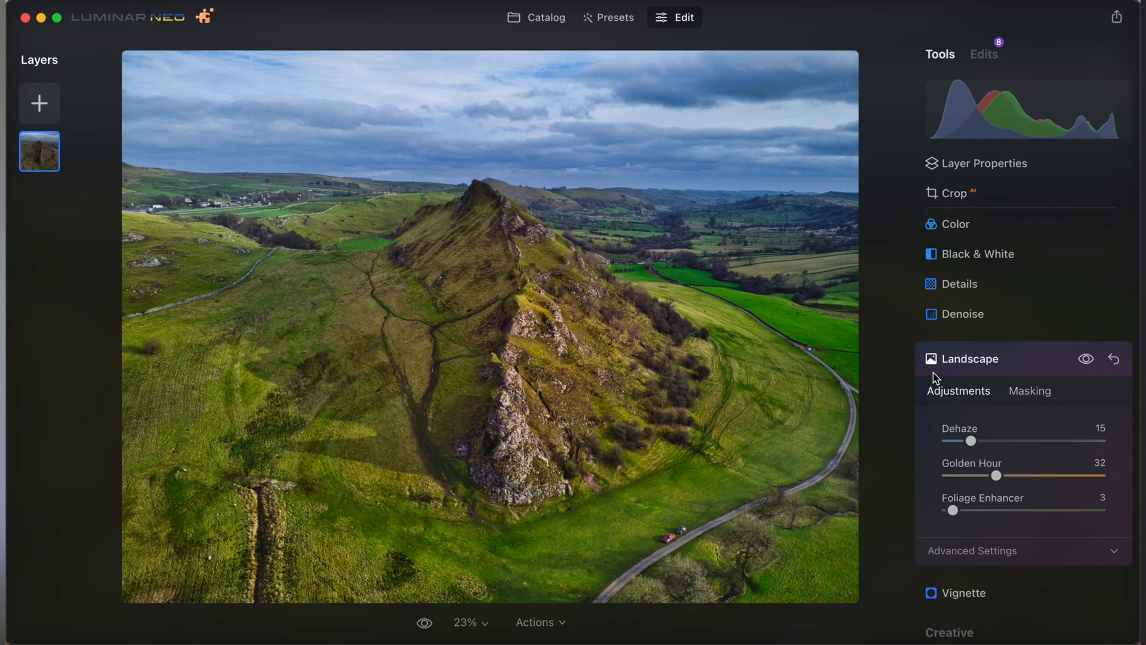
- Open the beach portrait 015A4727.CR3 from the catalog for editing
{"action": "left_click", "coordinate": [528, 18]}
{"action": "scroll", "coordinate": [660, 512], "scroll_direction": "down", "scroll_amount": 5}
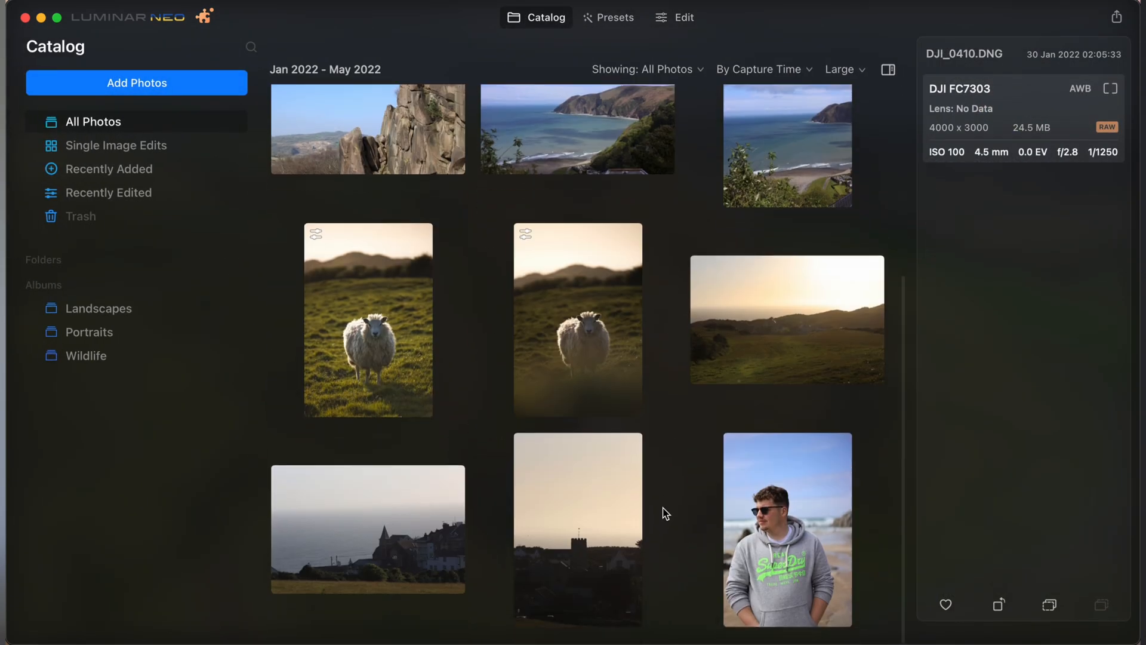
{"action": "left_click", "coordinate": [778, 545]}
{"action": "double_click", "coordinate": [778, 545]}
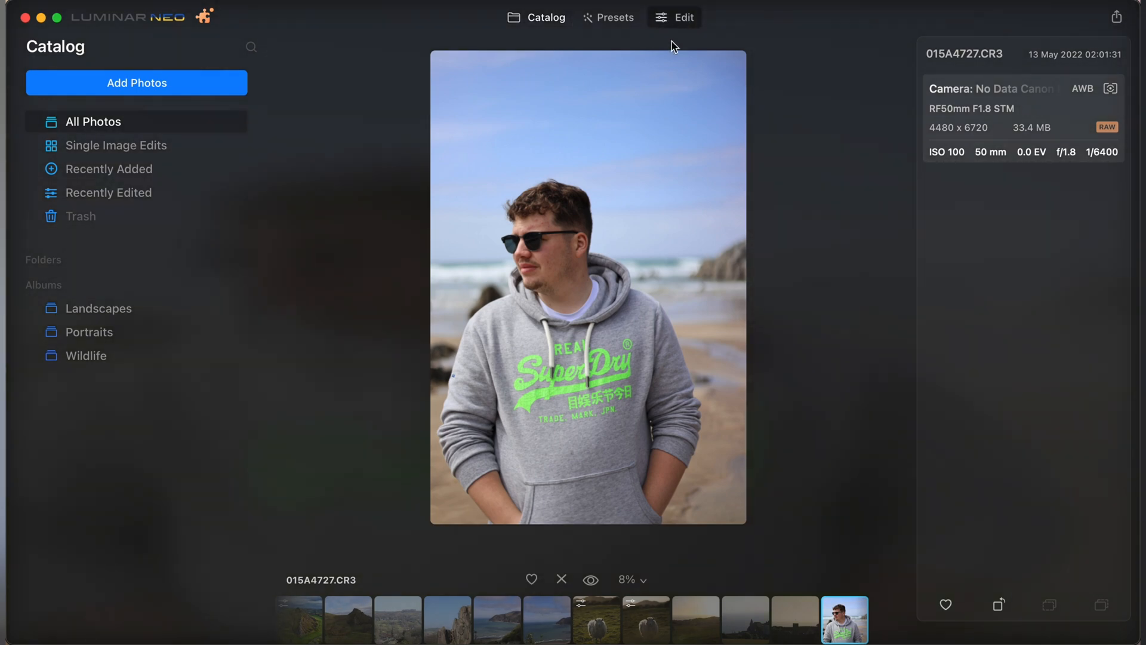
{"action": "left_click", "coordinate": [674, 18]}
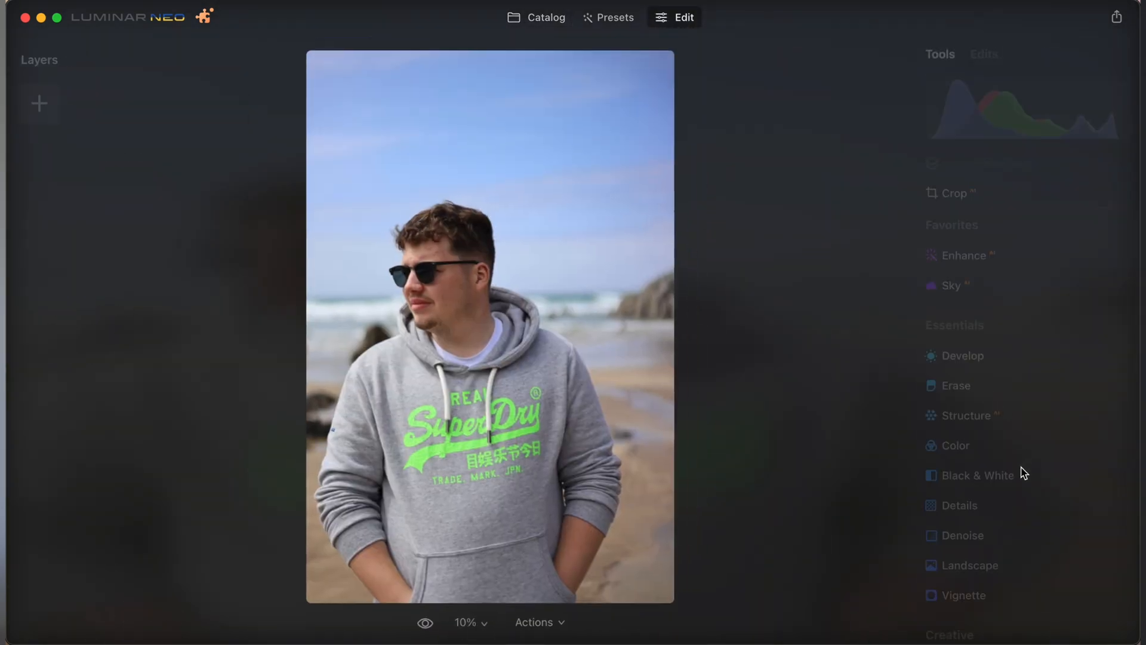
{"action": "scroll", "coordinate": [1029, 429], "scroll_direction": "down", "scroll_amount": 5}
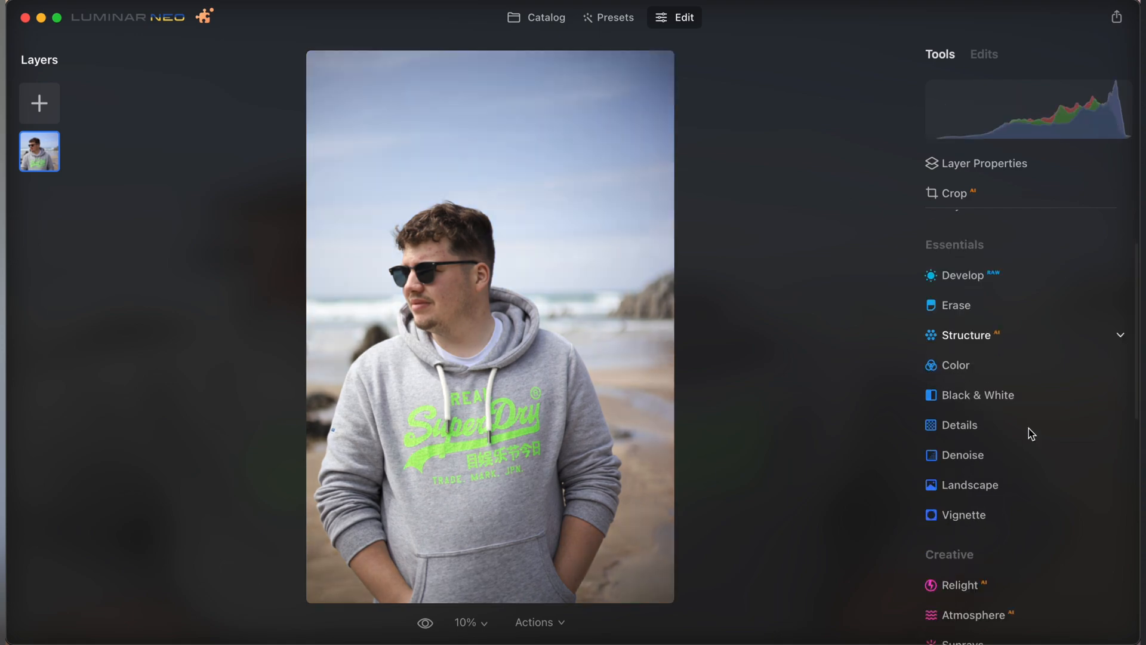
- Try to raise the Relight tool's Brightness Near on the beach portrait
{"action": "scroll", "coordinate": [1029, 428], "scroll_direction": "down", "scroll_amount": 3}
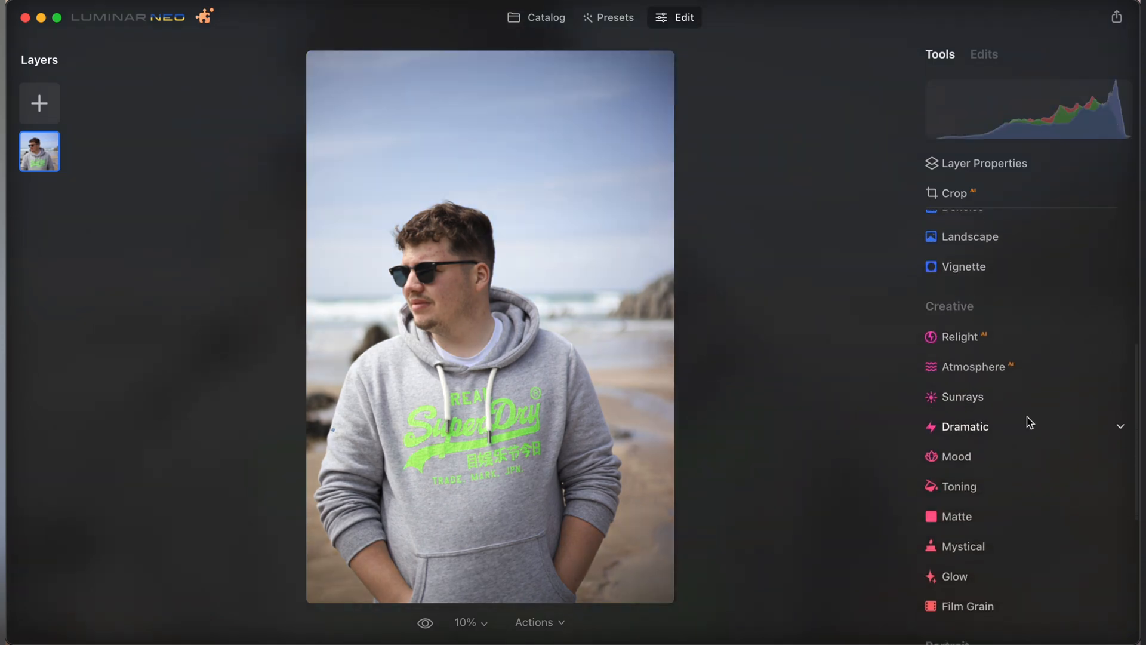
{"action": "left_click", "coordinate": [970, 334]}
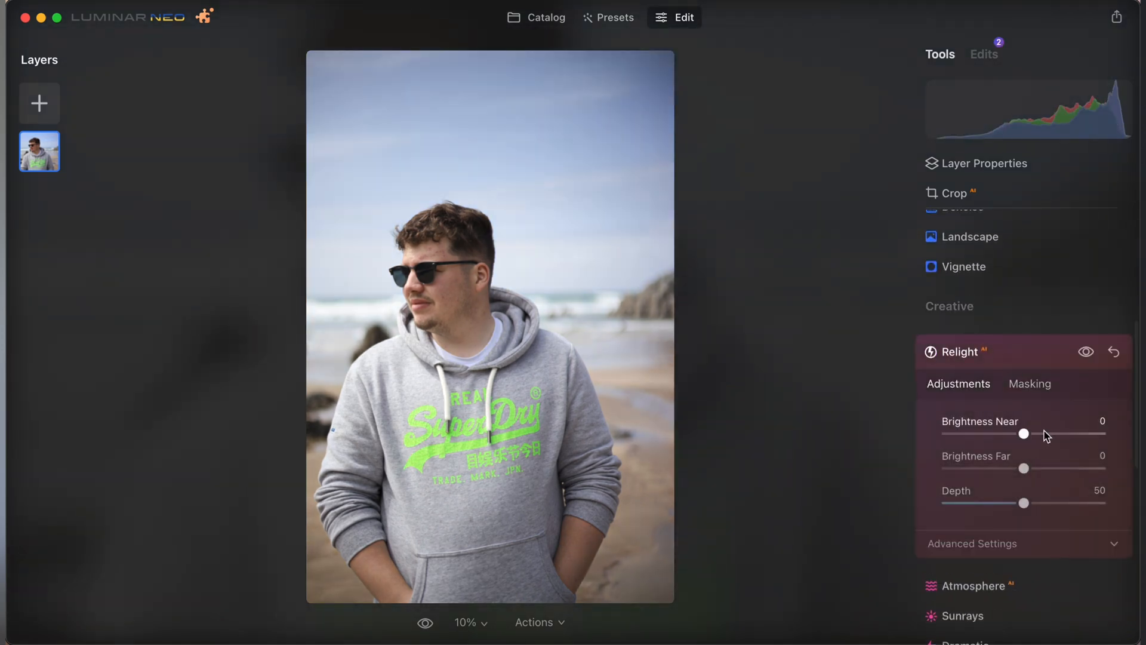
{"action": "left_click", "coordinate": [1070, 434]}
{"action": "mouse_move", "coordinate": [1062, 437]}
{"action": "left_mouse_down"}
{"action": "mouse_move", "coordinate": [963, 437]}
{"action": "mouse_move", "coordinate": [1104, 437]}
{"action": "mouse_move", "coordinate": [1051, 437]}
{"action": "mouse_move", "coordinate": [1067, 433]}
{"action": "left_mouse_up"}
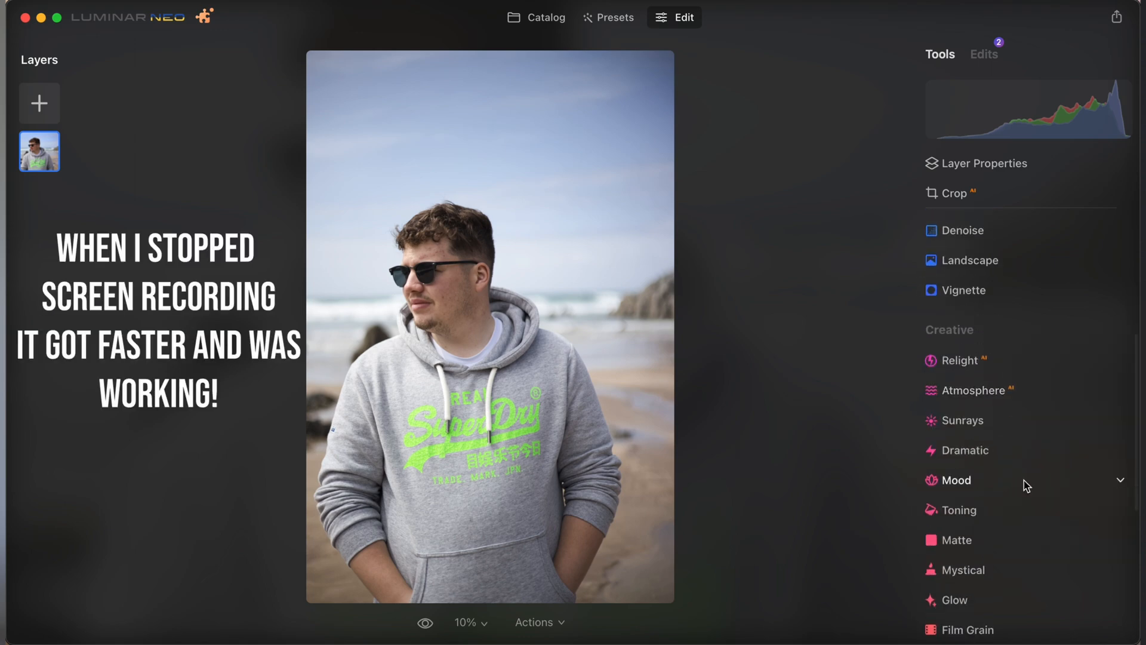
- Set the Portrait Bokeh tool's Amount to 1 on the beach portrait
{"action": "scroll", "coordinate": [1024, 480], "scroll_direction": "down", "scroll_amount": 2}
{"action": "scroll", "coordinate": [999, 403], "scroll_direction": "down", "scroll_amount": 5}
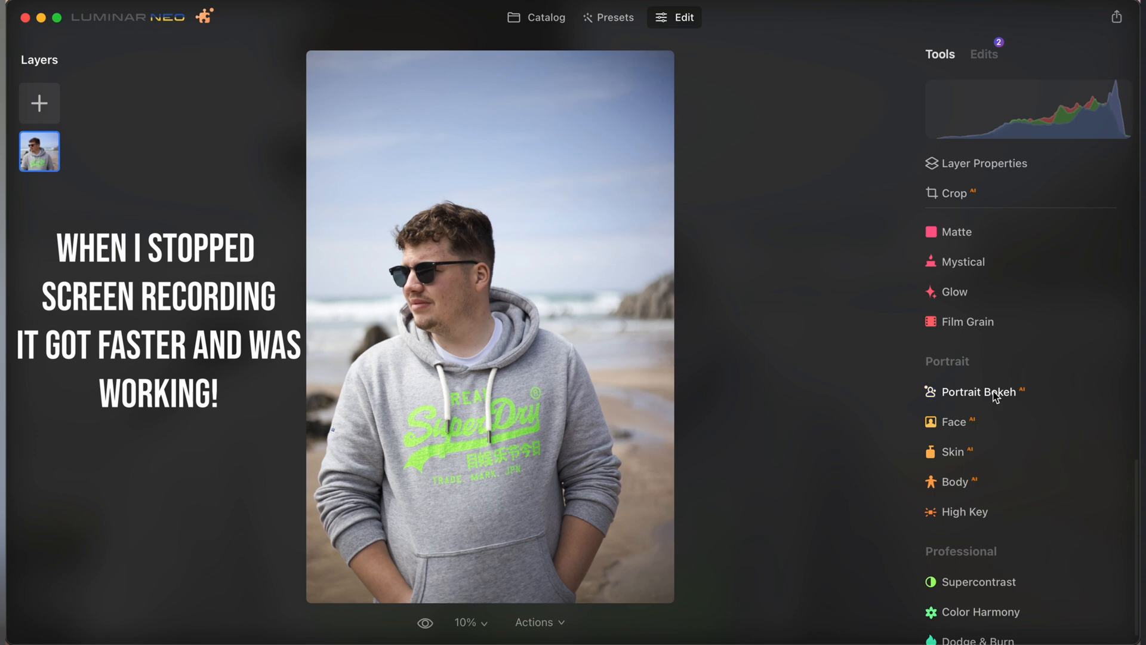
{"action": "left_click", "coordinate": [995, 392]}
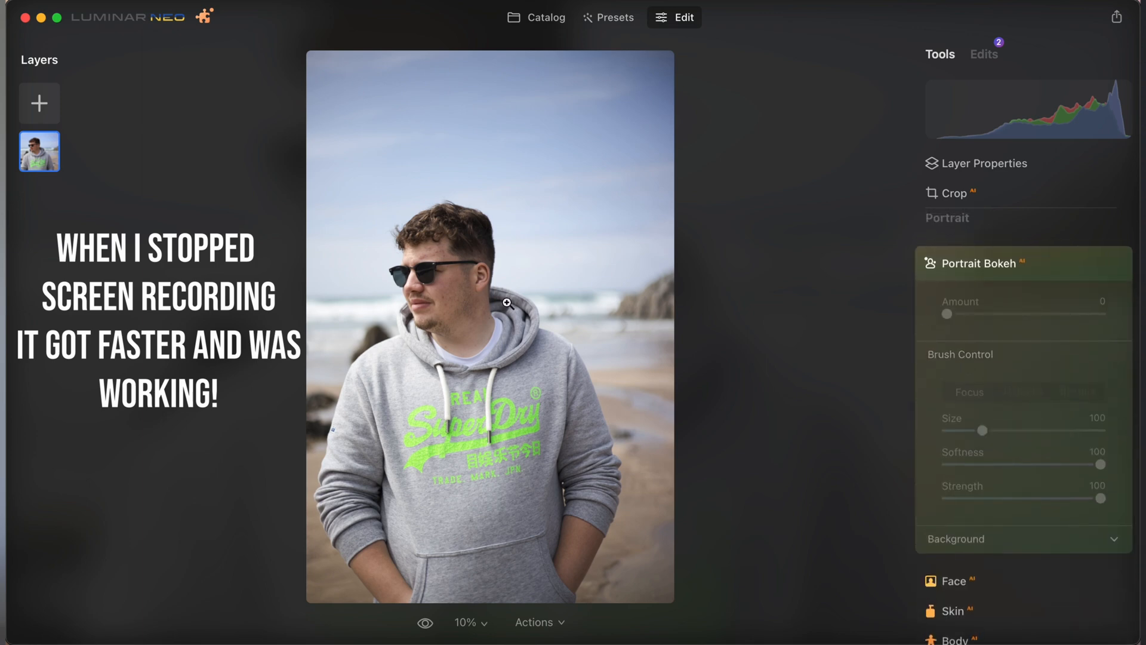
{"action": "scroll", "coordinate": [966, 368], "scroll_direction": "up", "scroll_amount": 2}
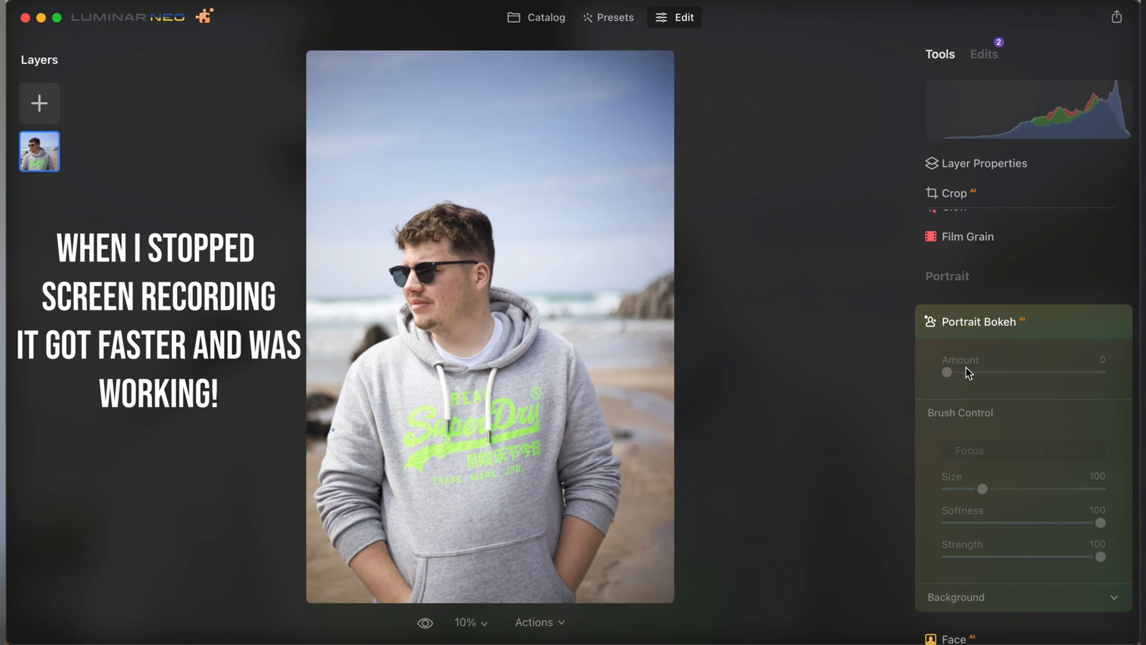
{"action": "scroll", "coordinate": [968, 370], "scroll_direction": "up", "scroll_amount": 1}
{"action": "left_click", "coordinate": [952, 404]}
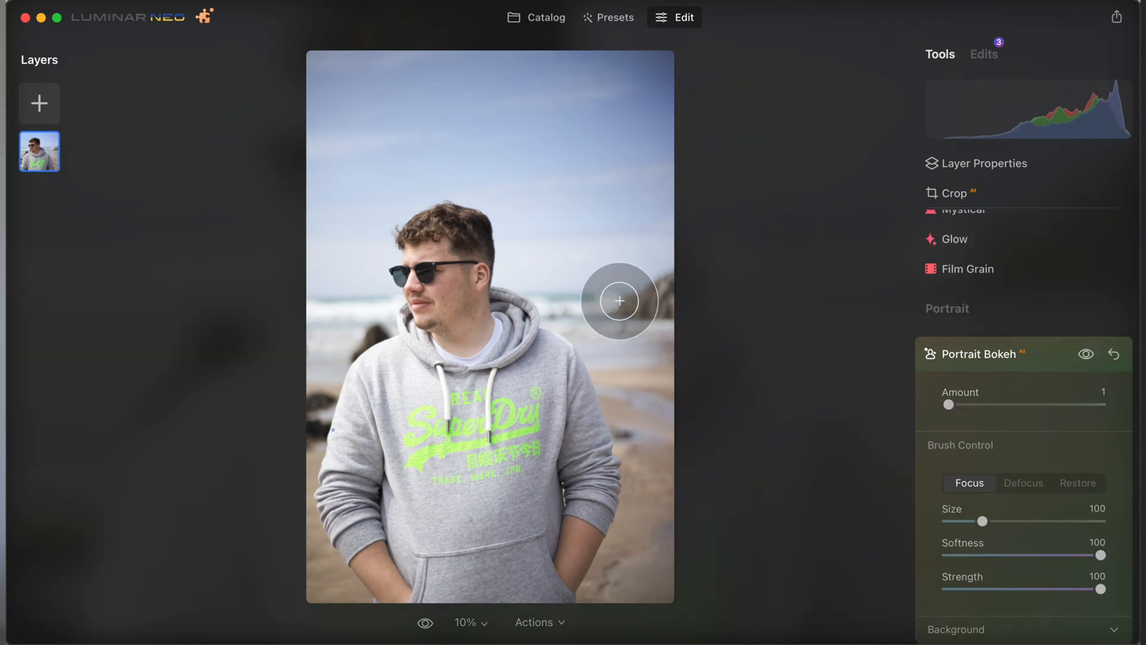
- Reopen the beach portrait 015A4727.CR3 from the catalog and expand its Portrait Bokeh tool
{"action": "left_click", "coordinate": [528, 24]}
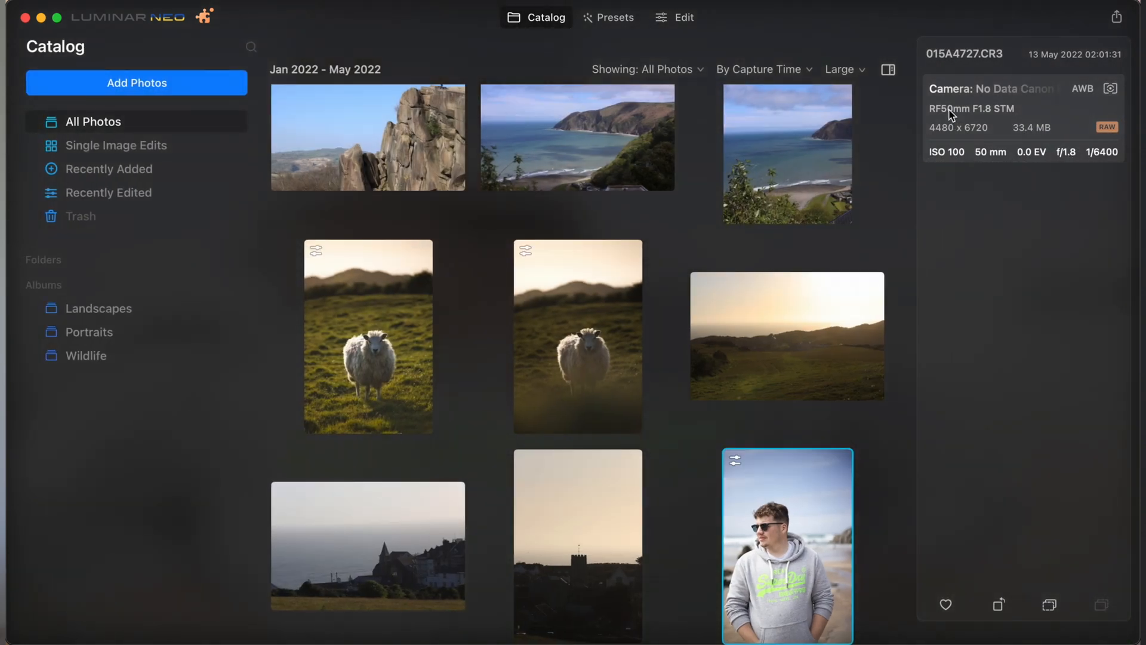
{"action": "double_click", "coordinate": [777, 560]}
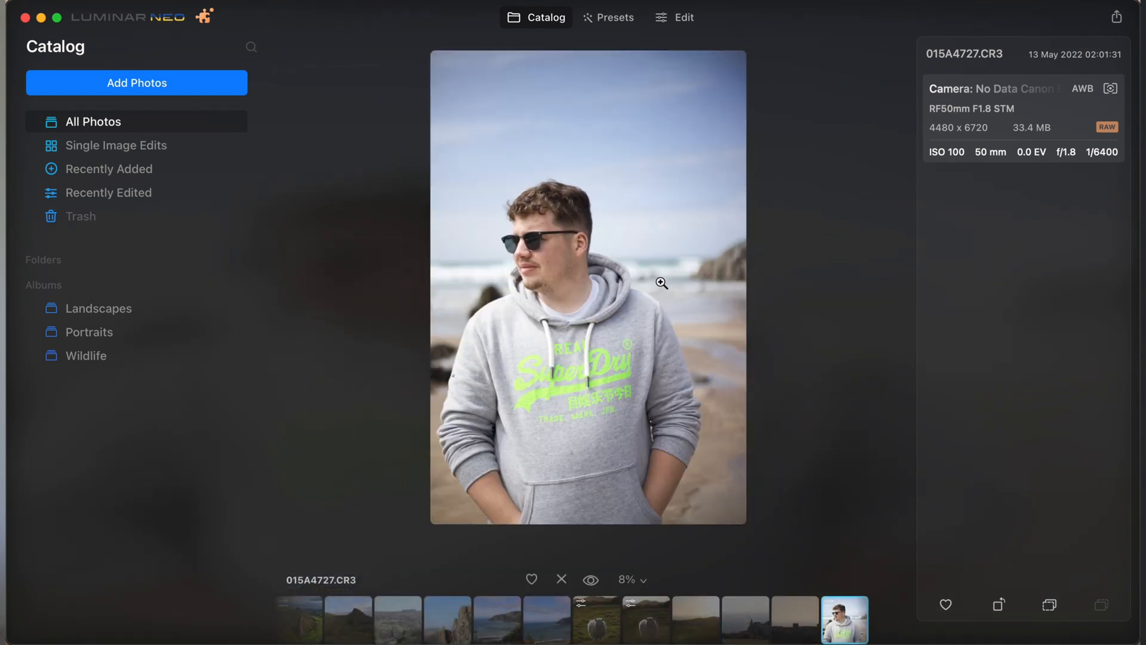
{"action": "left_click", "coordinate": [663, 22]}
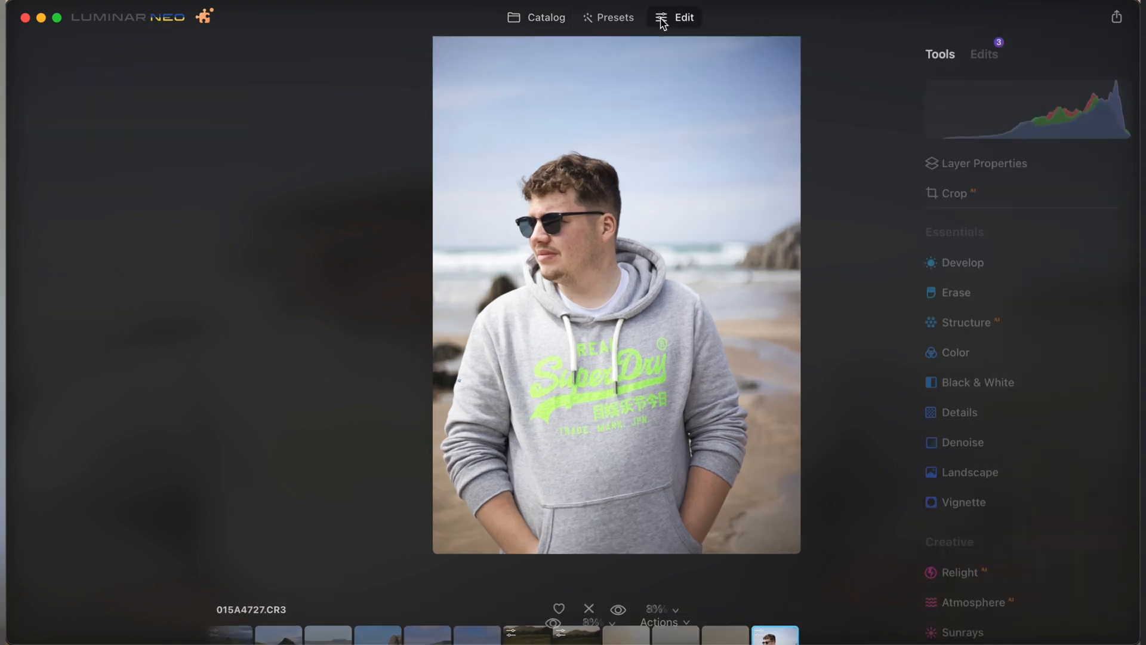
{"action": "scroll", "coordinate": [942, 565], "scroll_direction": "down", "scroll_amount": 6}
{"action": "scroll", "coordinate": [943, 566], "scroll_direction": "down", "scroll_amount": 4}
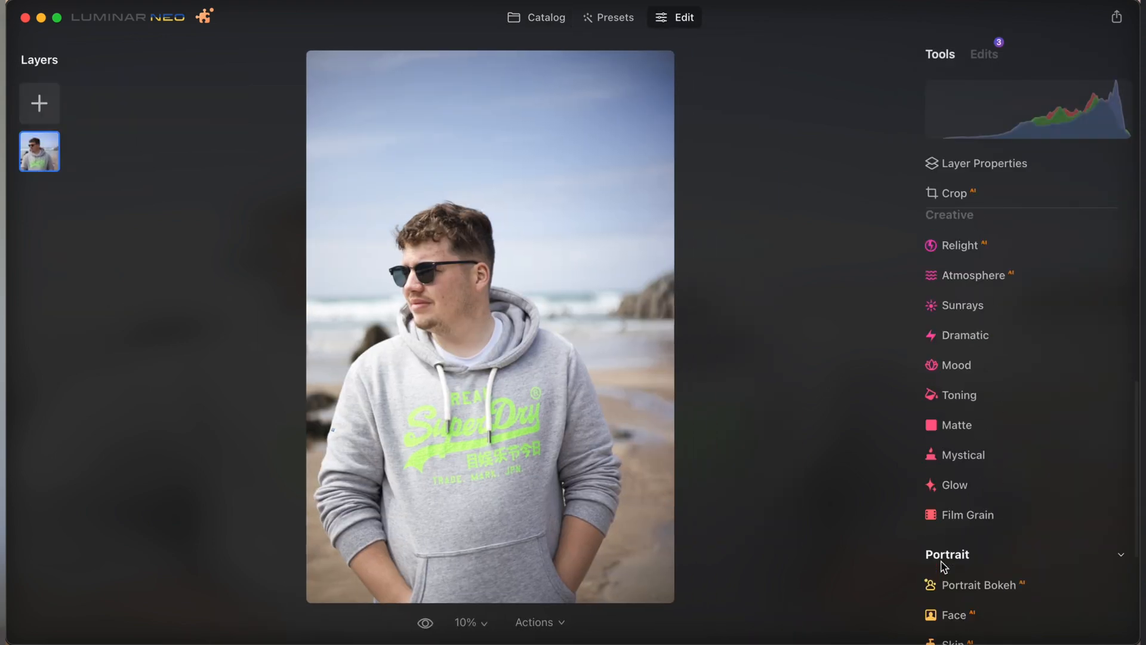
{"action": "left_click", "coordinate": [1011, 476]}
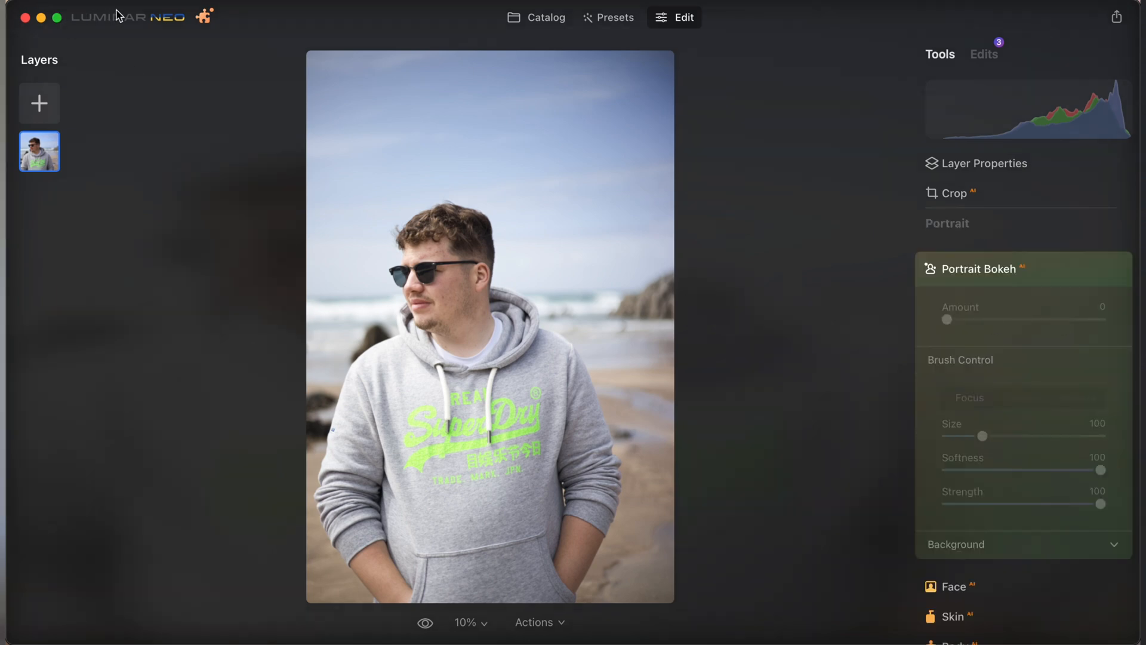
- Open the aerial hill photo from the catalog and export it as JPEG DJI_0410, sRGB, original size, with increased quality
{"action": "left_click", "coordinate": [564, 19]}
{"action": "scroll", "coordinate": [346, 256], "scroll_direction": "up", "scroll_amount": 5}
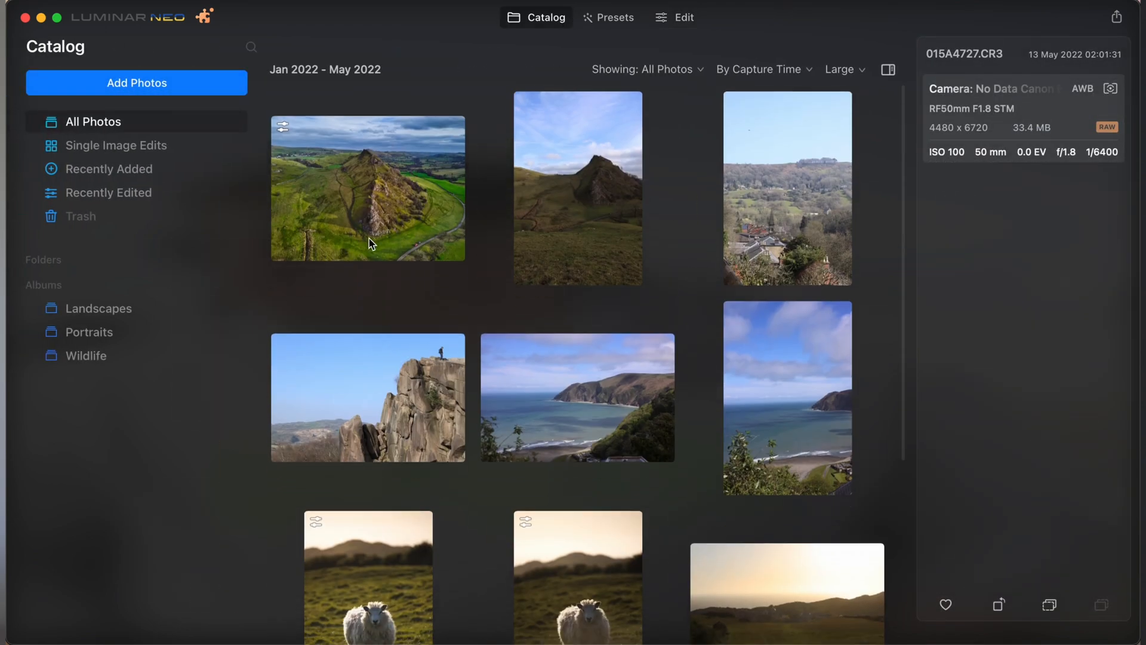
{"action": "left_click", "coordinate": [406, 209]}
{"action": "double_click", "coordinate": [421, 204]}
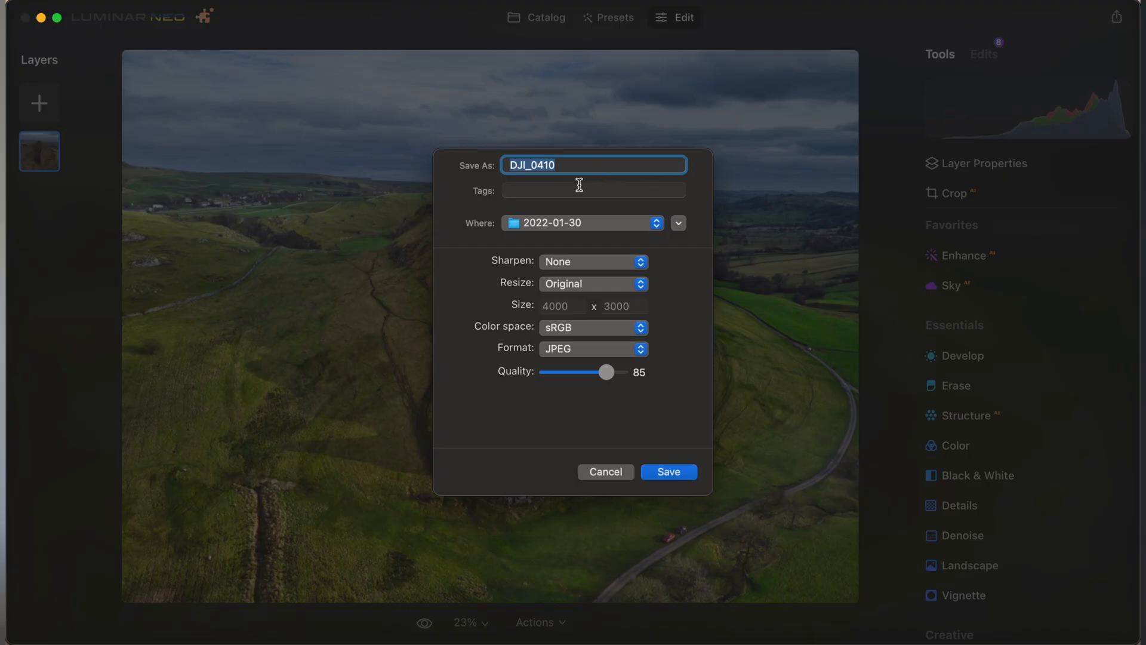
{"action": "left_click_drag", "start_coordinate": [612, 378], "coordinate": [646, 380]}
{"action": "key", "text": "Return"}
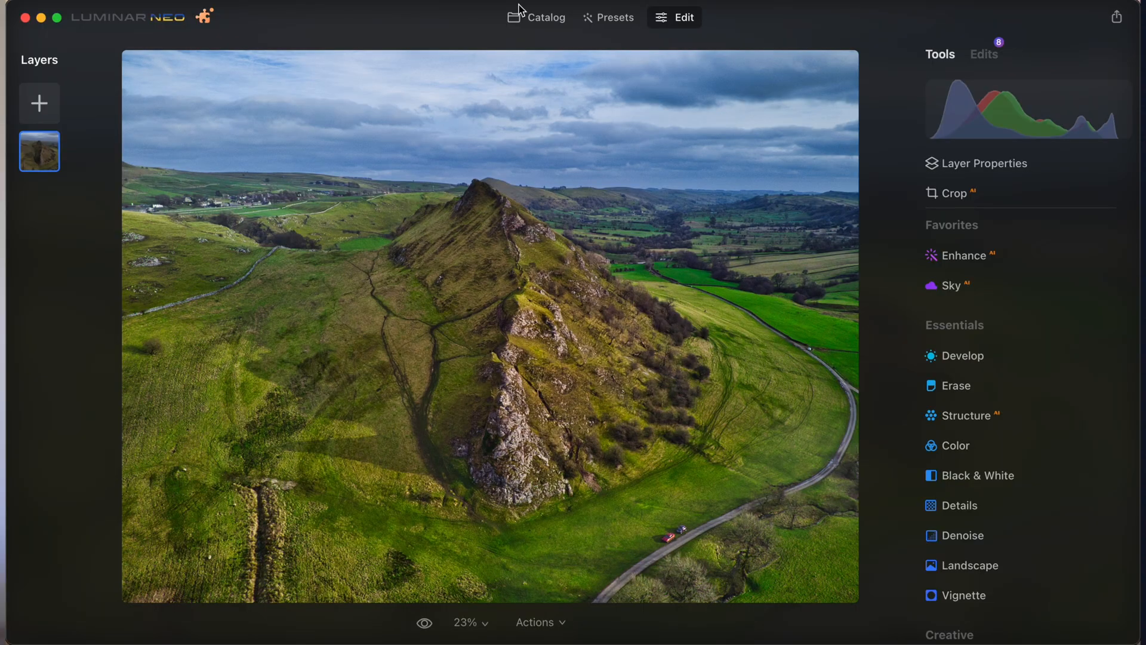
- Open the beach portrait from the Portraits album for editing and bring up its Portrait Bokeh settings
{"action": "left_click", "coordinate": [524, 16]}
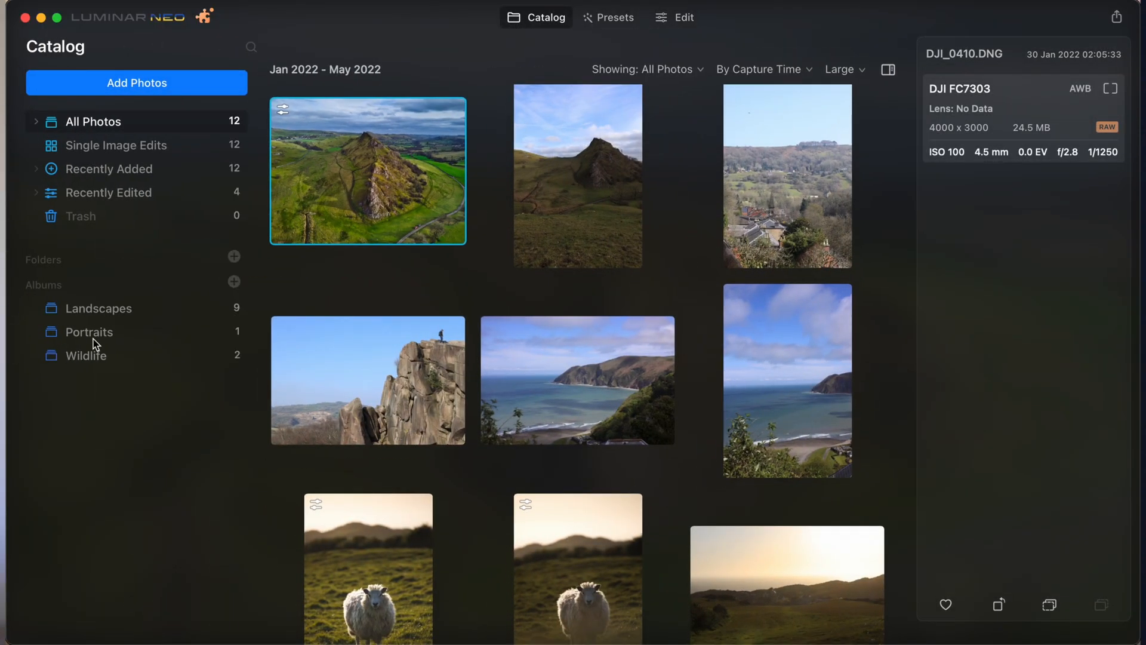
{"action": "left_click", "coordinate": [92, 334]}
{"action": "double_click", "coordinate": [398, 207]}
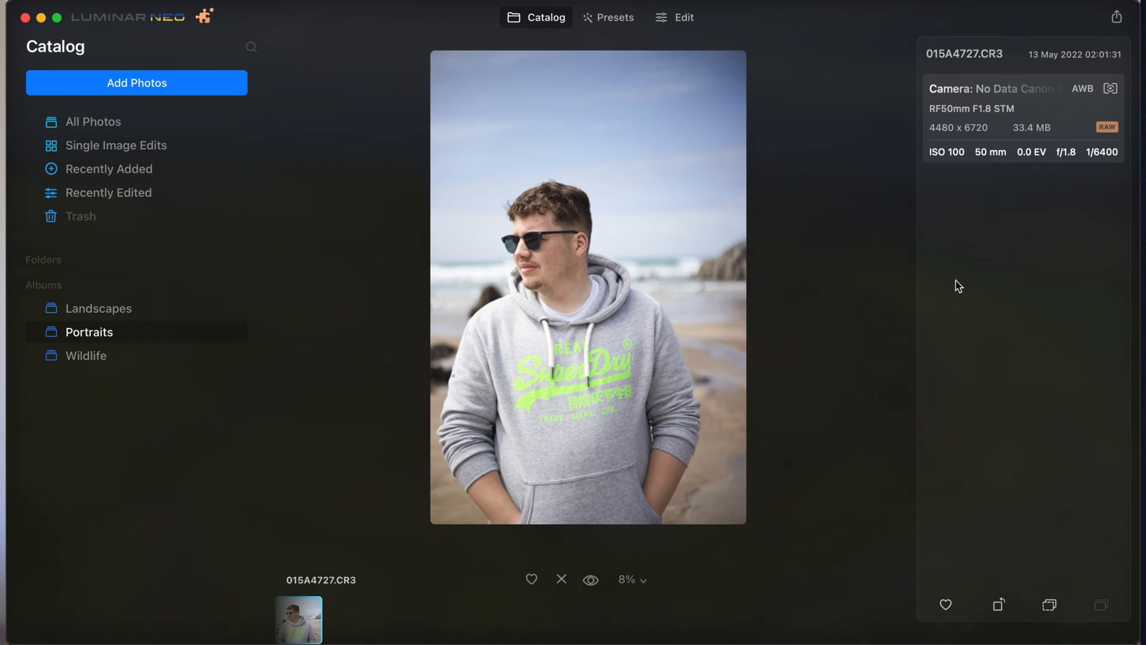
{"action": "left_click", "coordinate": [687, 20]}
{"action": "scroll", "coordinate": [1011, 406], "scroll_direction": "down", "scroll_amount": 10}
{"action": "left_click", "coordinate": [985, 496]}
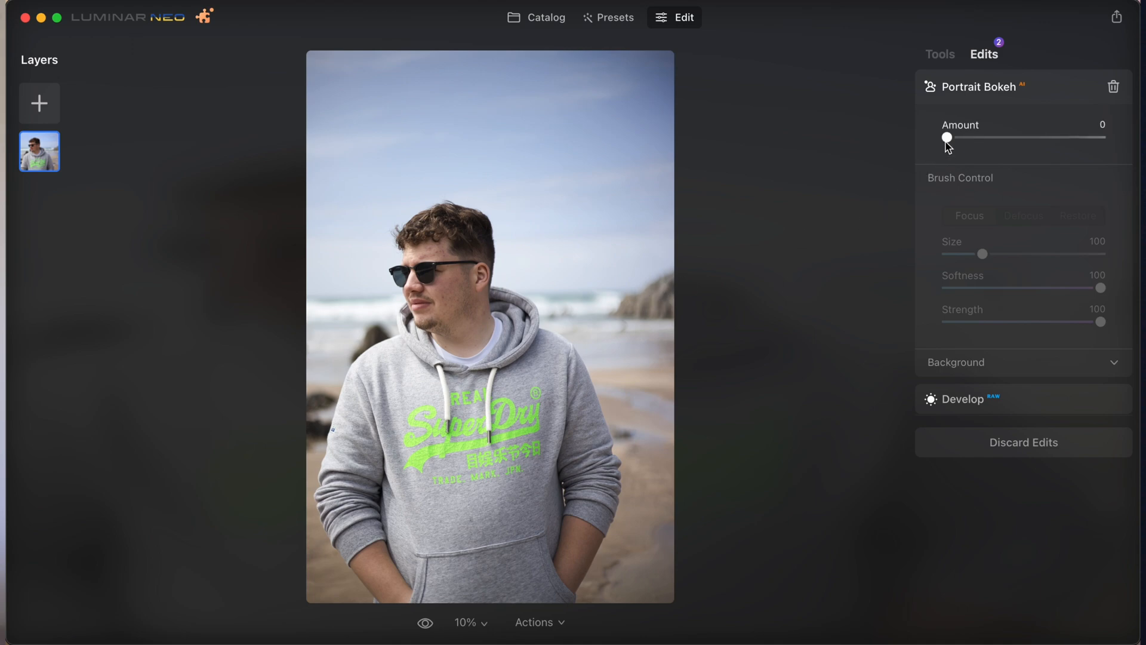
- Set Portrait Bokeh's Amount to 67 on the beach portrait and check its Background options
{"action": "left_click_drag", "start_coordinate": [946, 145], "coordinate": [1137, 139]}
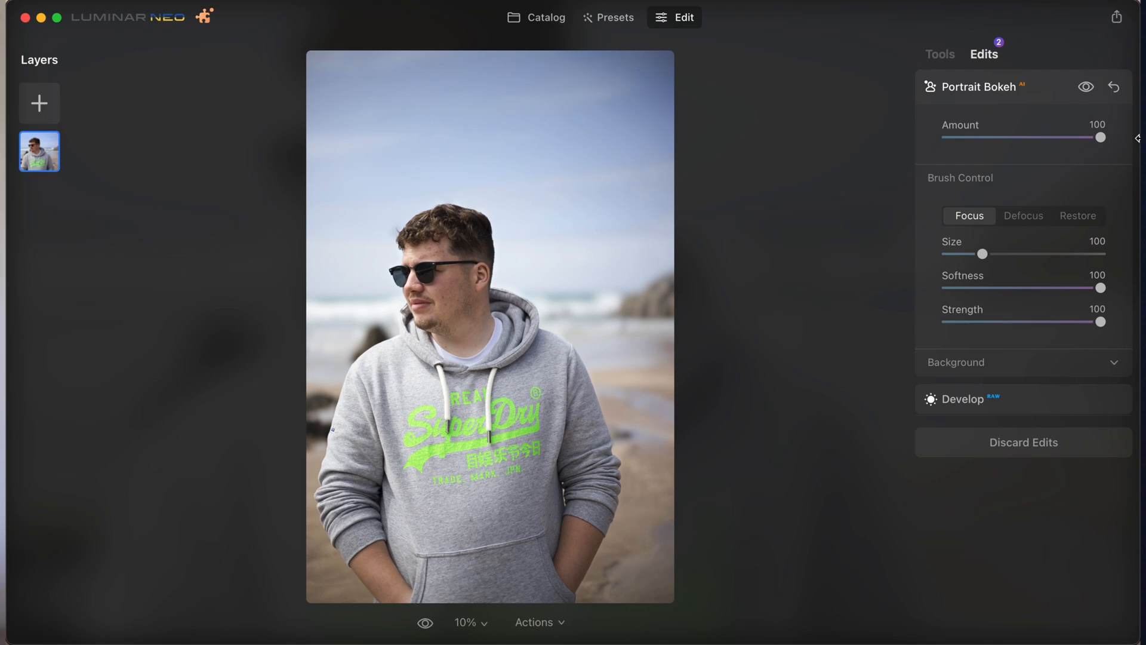
{"action": "left_click_drag", "start_coordinate": [951, 138], "coordinate": [1140, 158]}
{"action": "double_click", "coordinate": [1102, 137]}
{"action": "left_click", "coordinate": [1051, 137]}
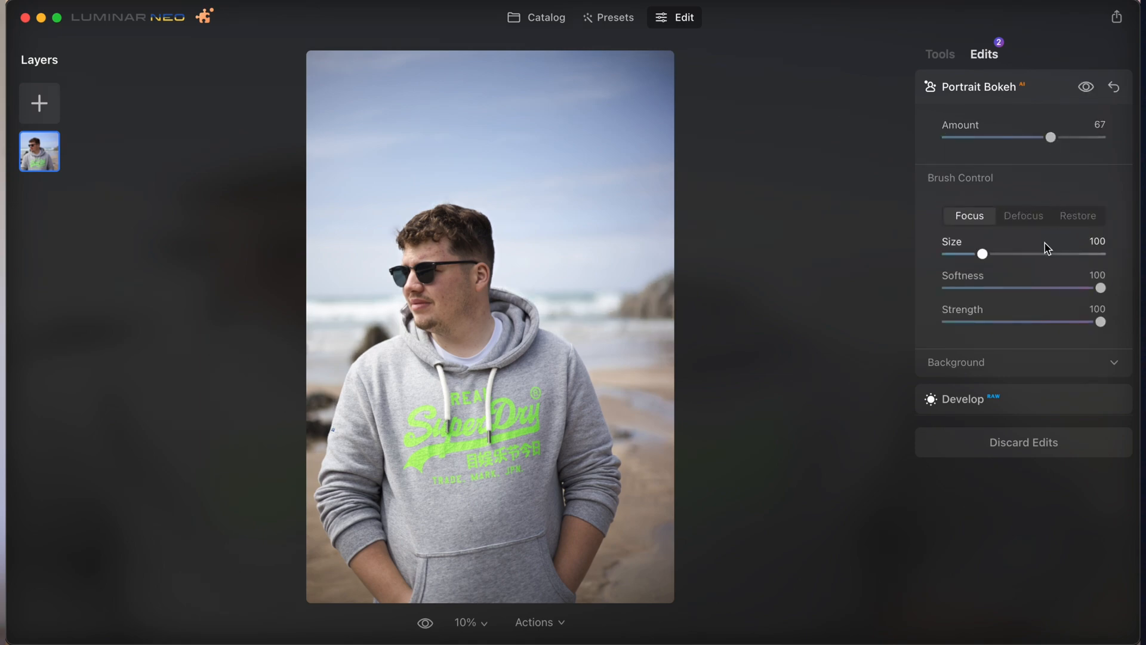
{"action": "left_click", "coordinate": [1019, 367]}
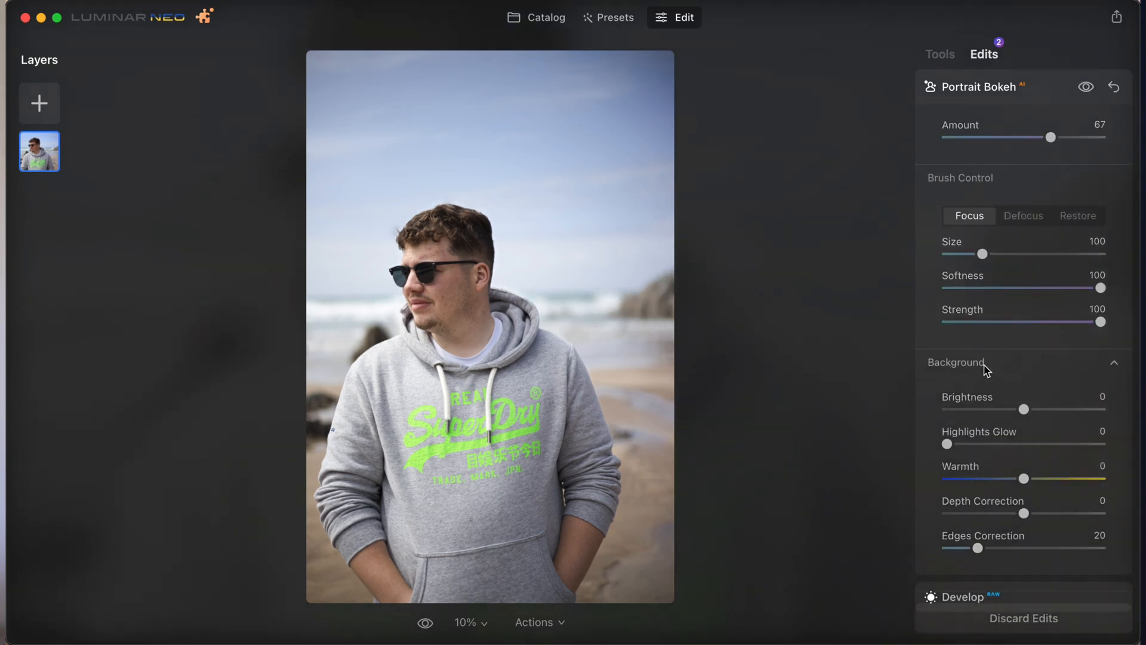
{"action": "left_click", "coordinate": [980, 95]}
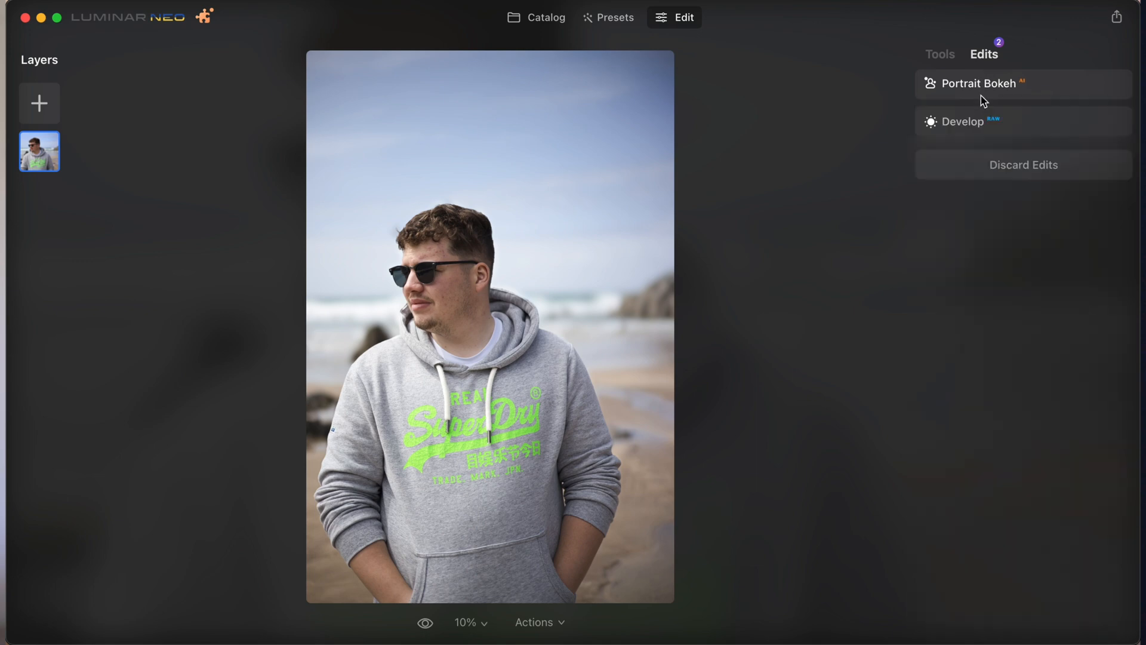
- Set the Face tool's Face Light to 38 and Slim Face to 46 on the beach portrait
{"action": "left_click", "coordinate": [950, 57]}
{"action": "scroll", "coordinate": [1026, 328], "scroll_direction": "down", "scroll_amount": 15}
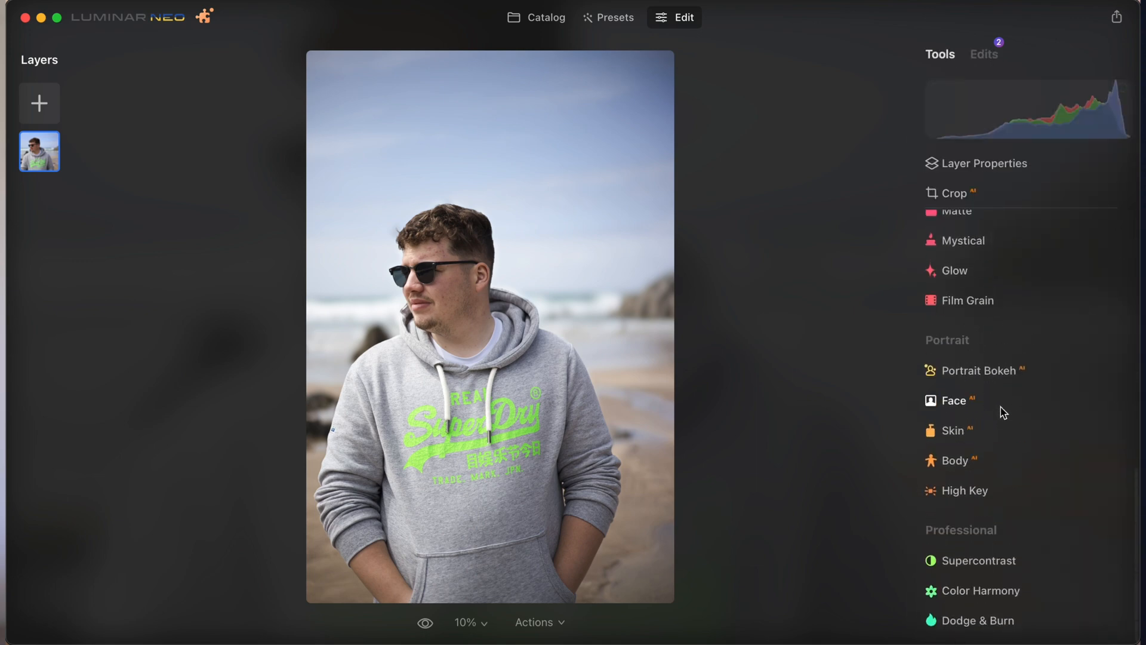
{"action": "left_click", "coordinate": [993, 411]}
{"action": "key", "text": "super+equal"}
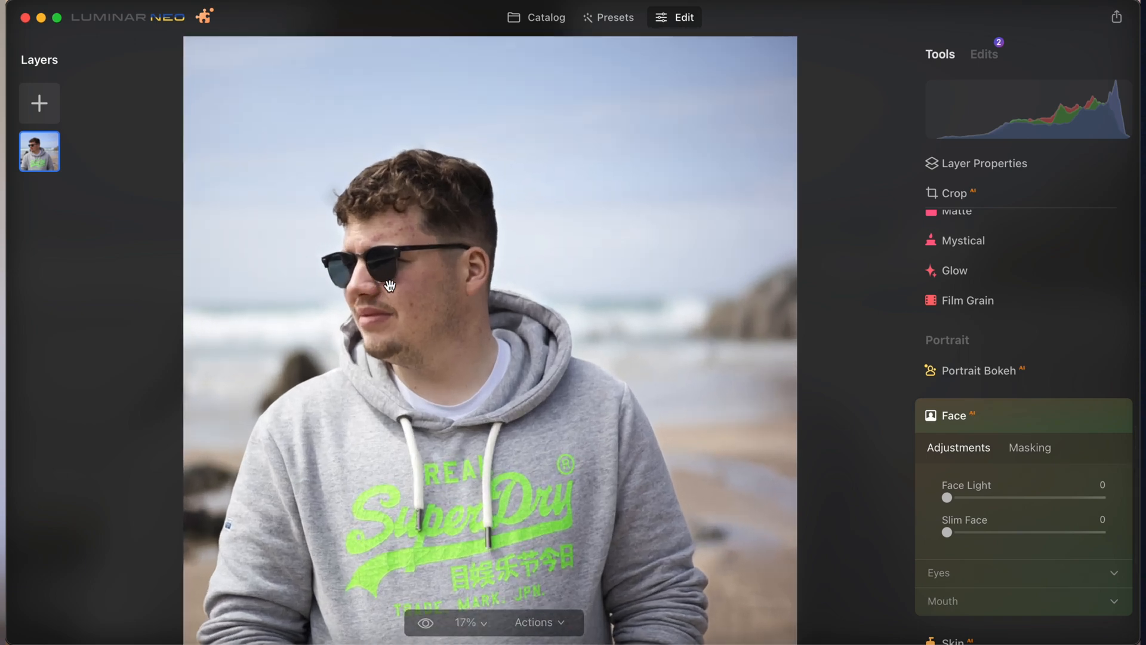
{"action": "key", "text": "super+equal"}
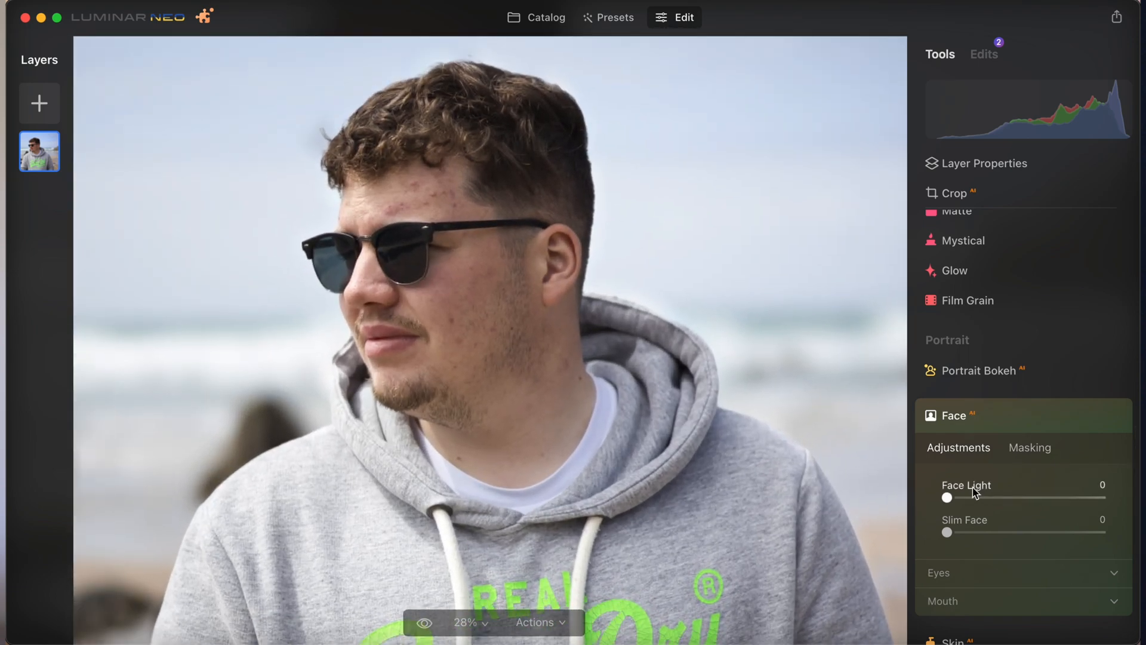
{"action": "left_click", "coordinate": [973, 497]}
{"action": "left_click_drag", "start_coordinate": [1005, 502], "coordinate": [1040, 503]}
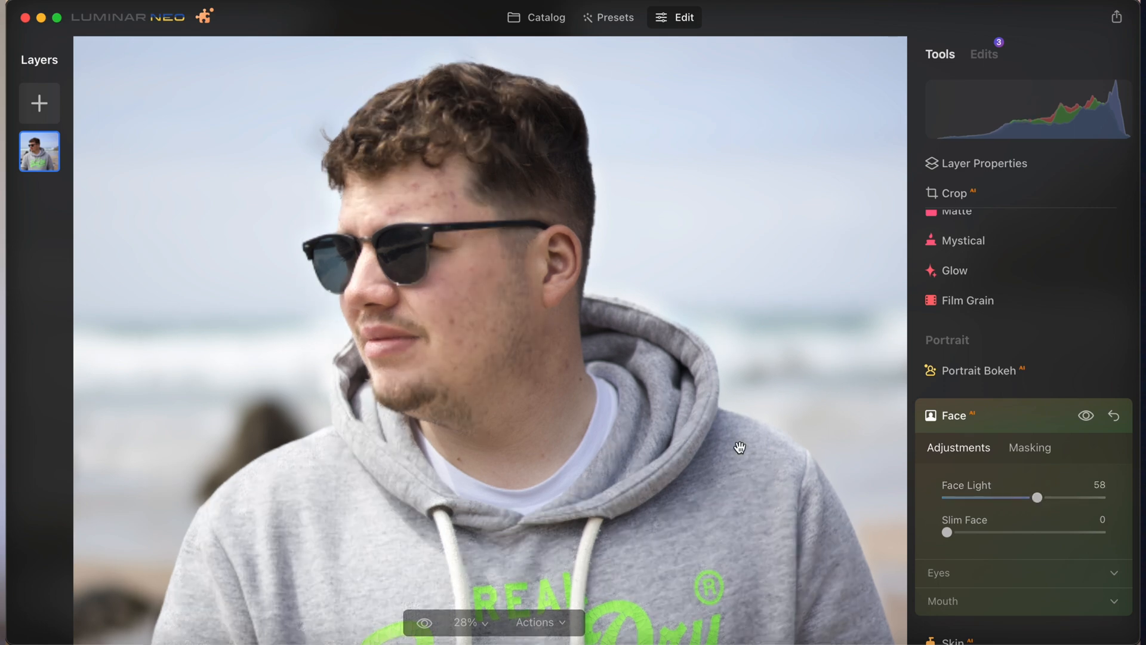
{"action": "scroll", "coordinate": [739, 447], "scroll_direction": "down", "scroll_amount": 5}
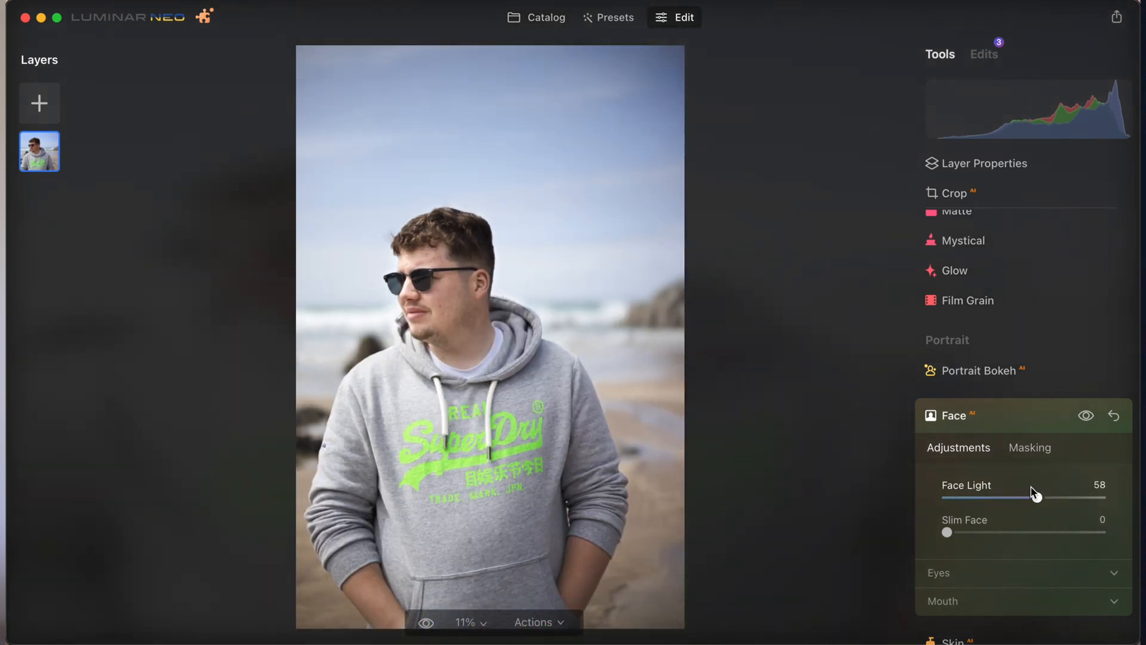
{"action": "left_click_drag", "start_coordinate": [1039, 498], "coordinate": [1090, 499]}
{"action": "left_click_drag", "start_coordinate": [1088, 500], "coordinate": [1039, 531]}
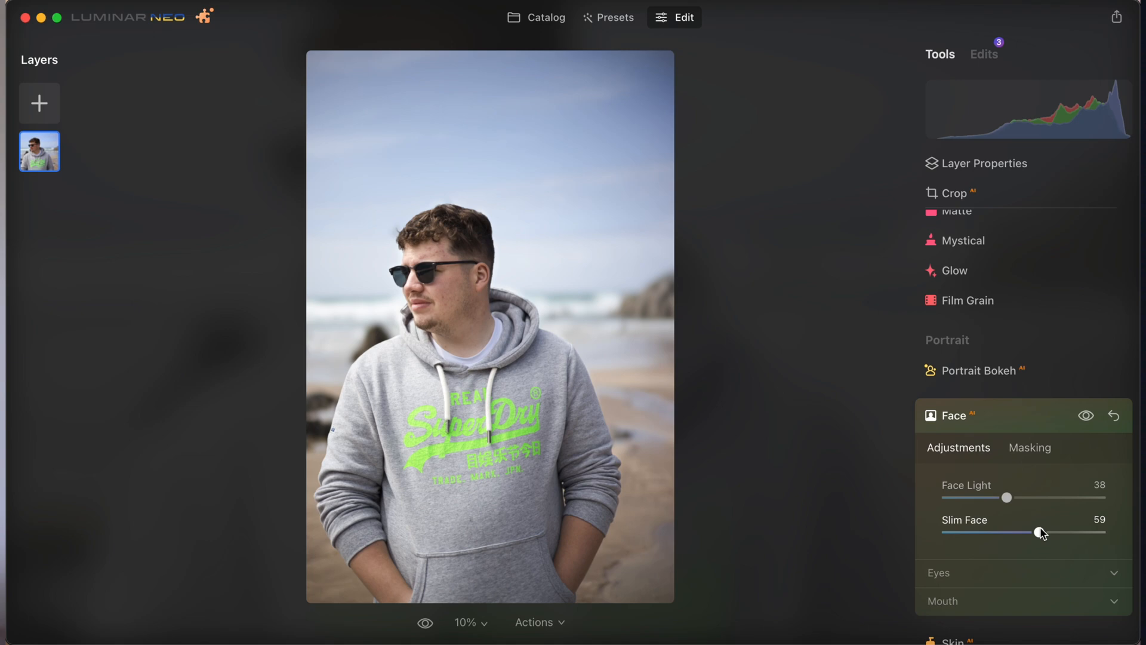
{"action": "scroll", "coordinate": [1042, 533], "scroll_direction": "down", "scroll_amount": 2}
{"action": "mouse_move", "coordinate": [1039, 484]}
{"action": "left_mouse_down"}
{"action": "mouse_move", "coordinate": [990, 481]}
{"action": "mouse_move", "coordinate": [1119, 471]}
{"action": "mouse_move", "coordinate": [1018, 481]}
{"action": "left_mouse_up"}
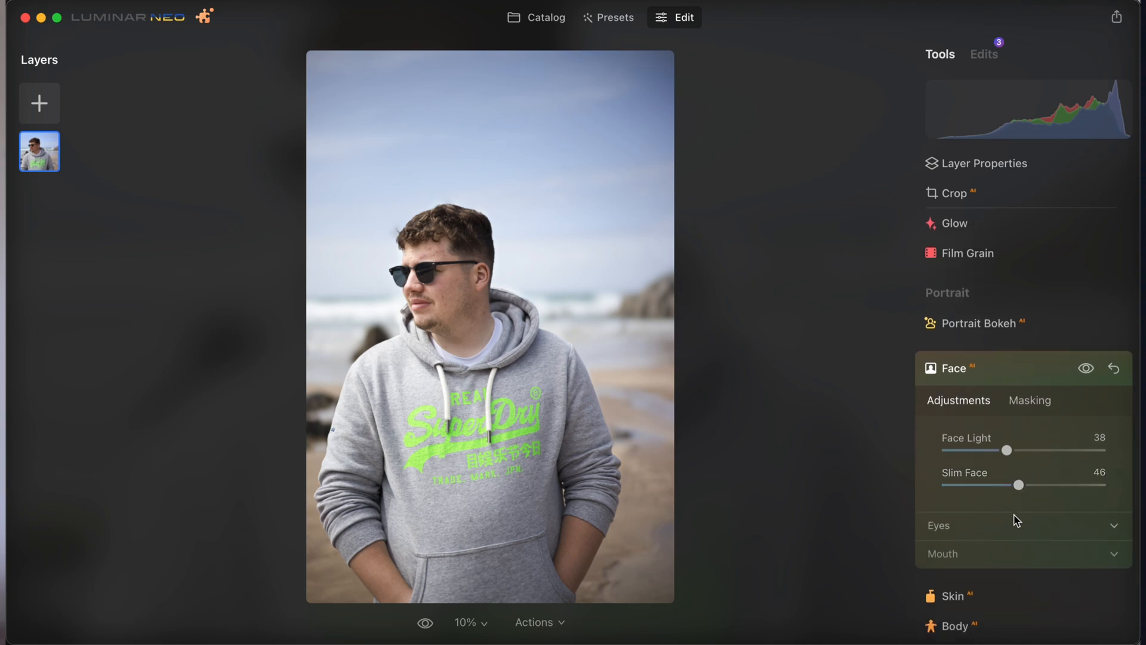
- Look through the Face tool's Eyes settings and the adjustments of the Skin and Body tools
{"action": "scroll", "coordinate": [1015, 519], "scroll_direction": "down", "scroll_amount": 3}
{"action": "left_click", "coordinate": [1017, 459]}
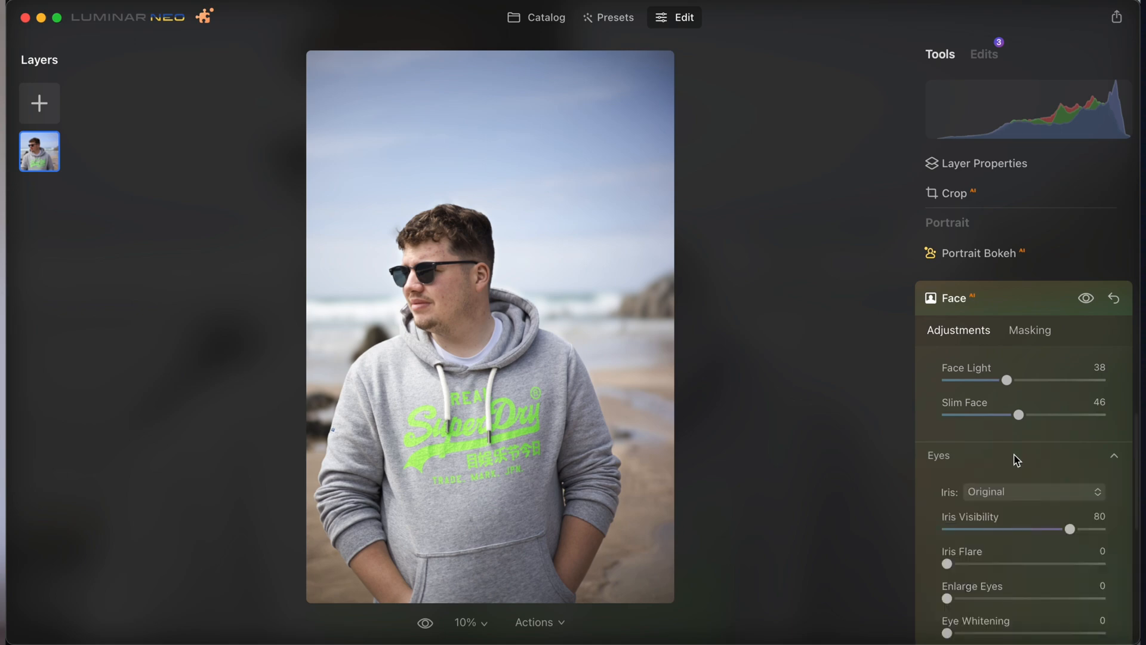
{"action": "scroll", "coordinate": [1017, 460], "scroll_direction": "down", "scroll_amount": 5}
{"action": "scroll", "coordinate": [979, 447], "scroll_direction": "down", "scroll_amount": 1}
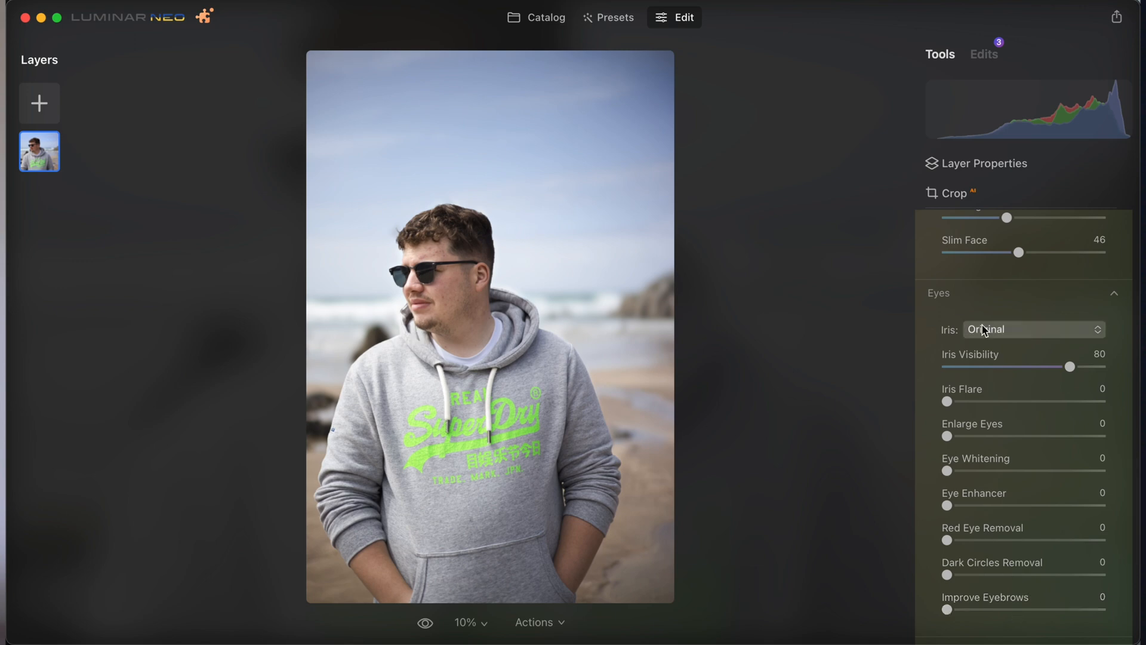
{"action": "scroll", "coordinate": [1063, 397], "scroll_direction": "down", "scroll_amount": 8}
{"action": "left_click", "coordinate": [1019, 443]}
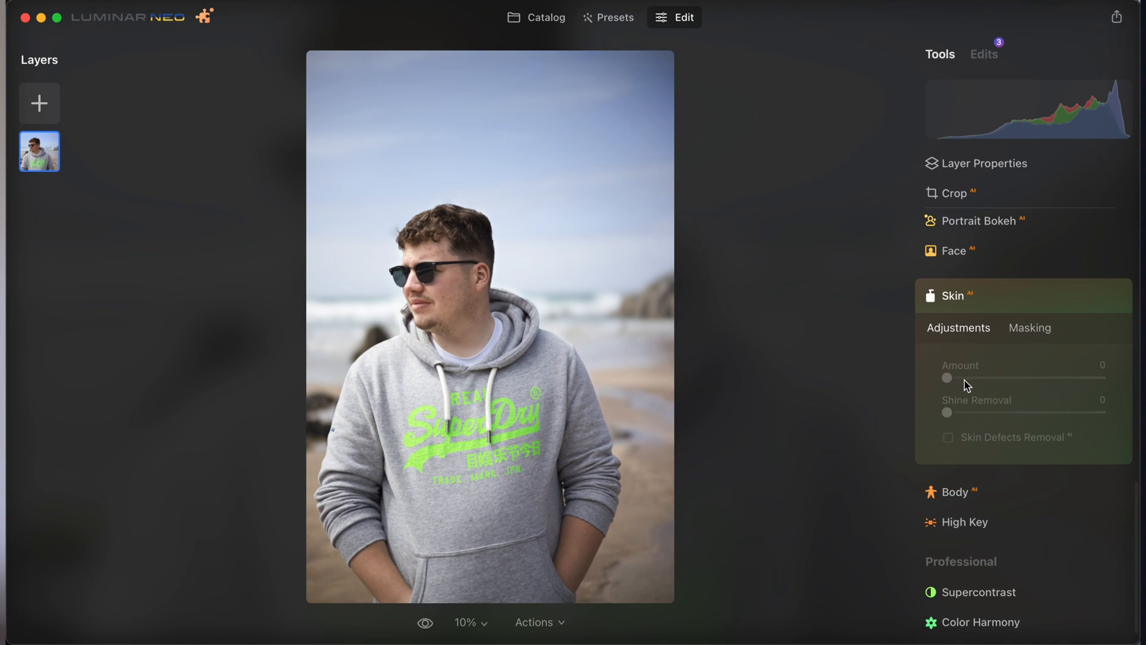
{"action": "left_click", "coordinate": [978, 504]}
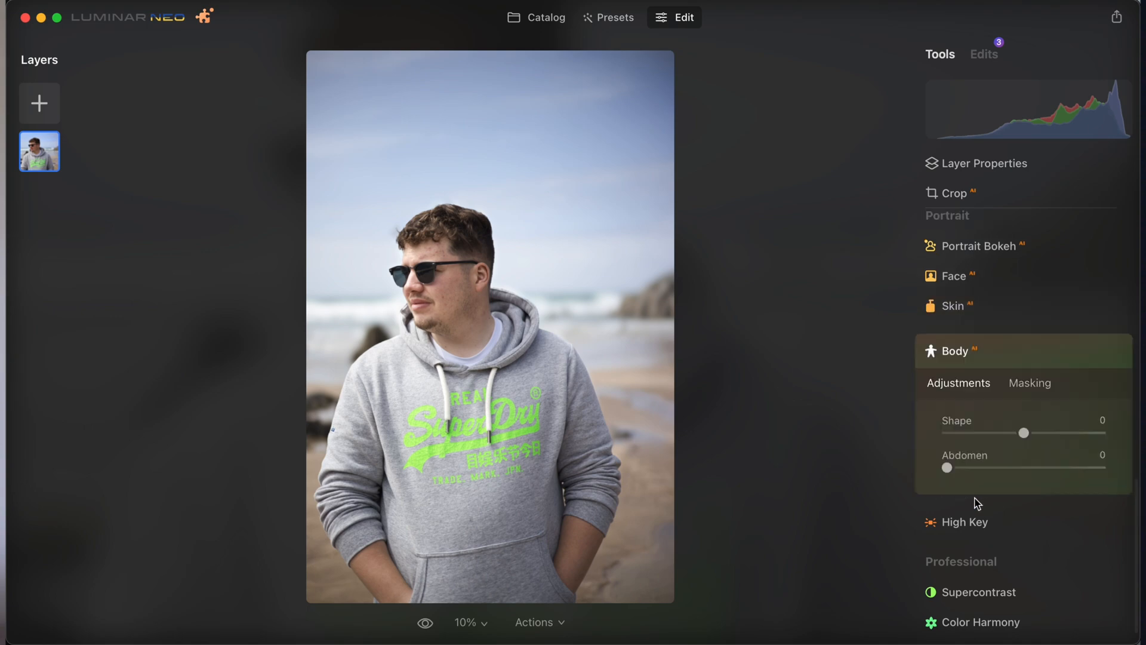